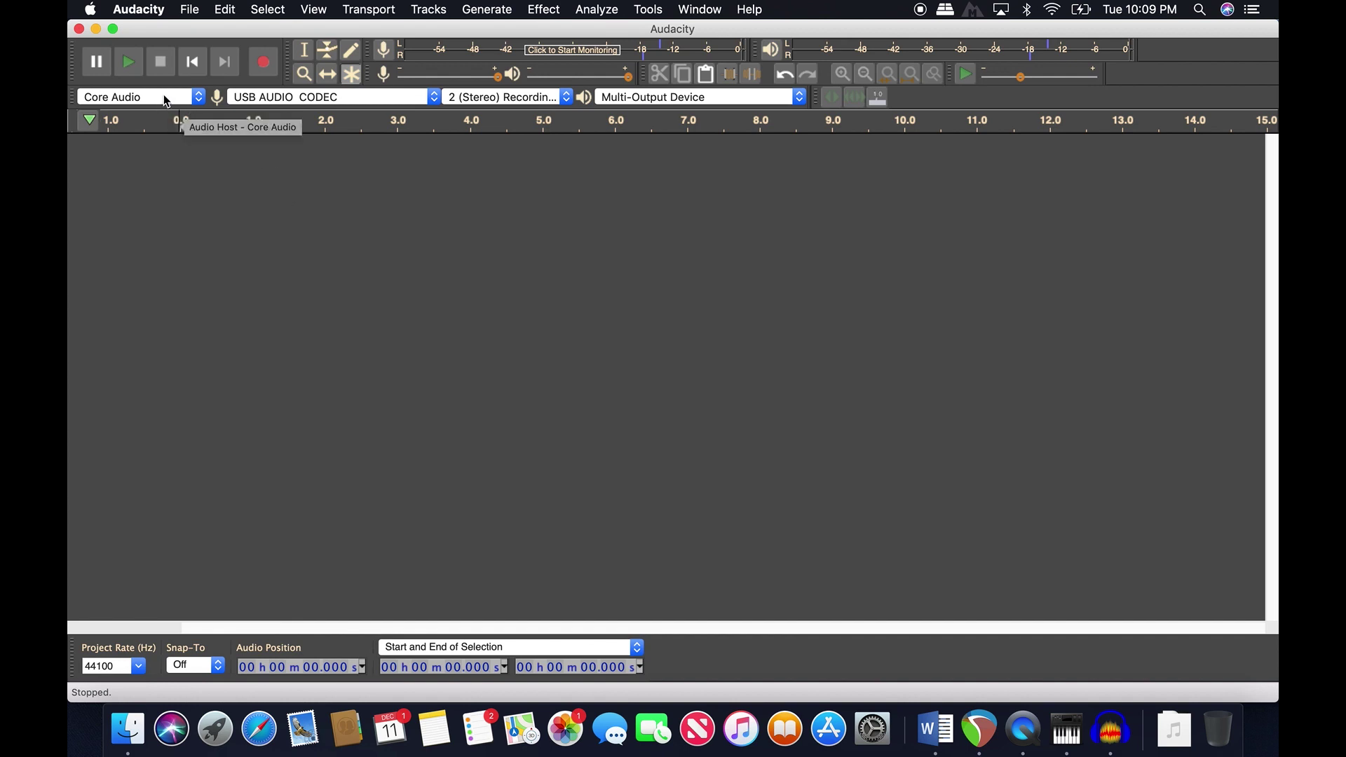
- Check the available audio host options
{"action": "left_click", "coordinate": [164, 98]}
{"action": "left_click", "coordinate": [163, 96]}
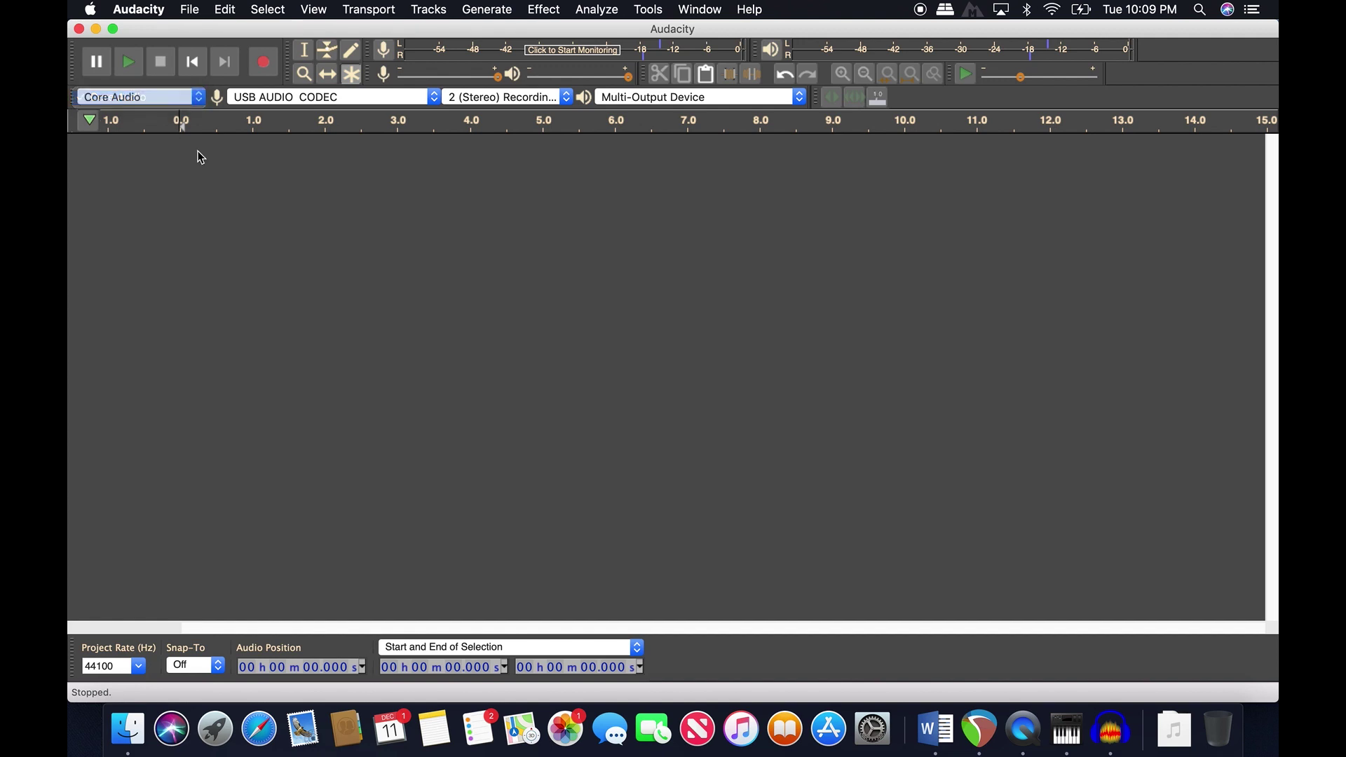
{"action": "left_click", "coordinate": [150, 99]}
{"action": "left_click", "coordinate": [150, 99]}
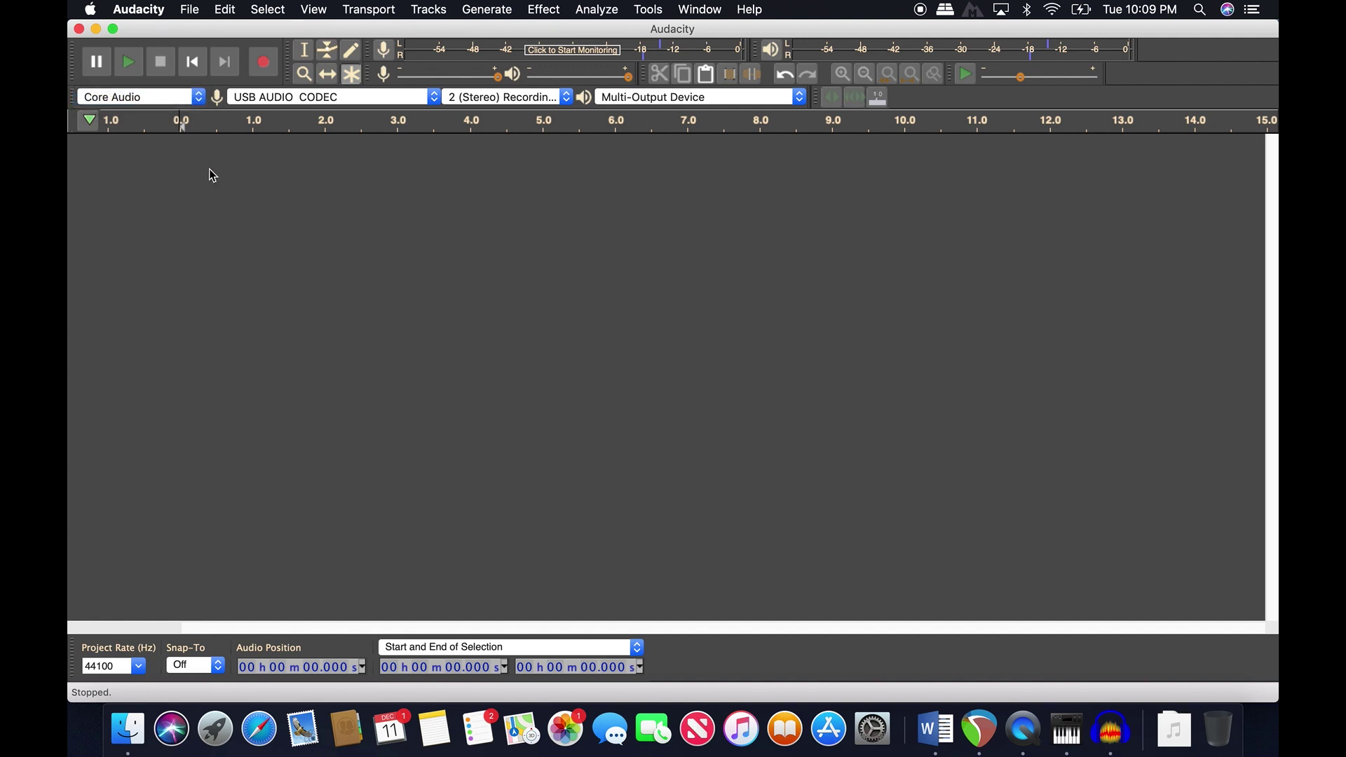
{"action": "left_click", "coordinate": [193, 100]}
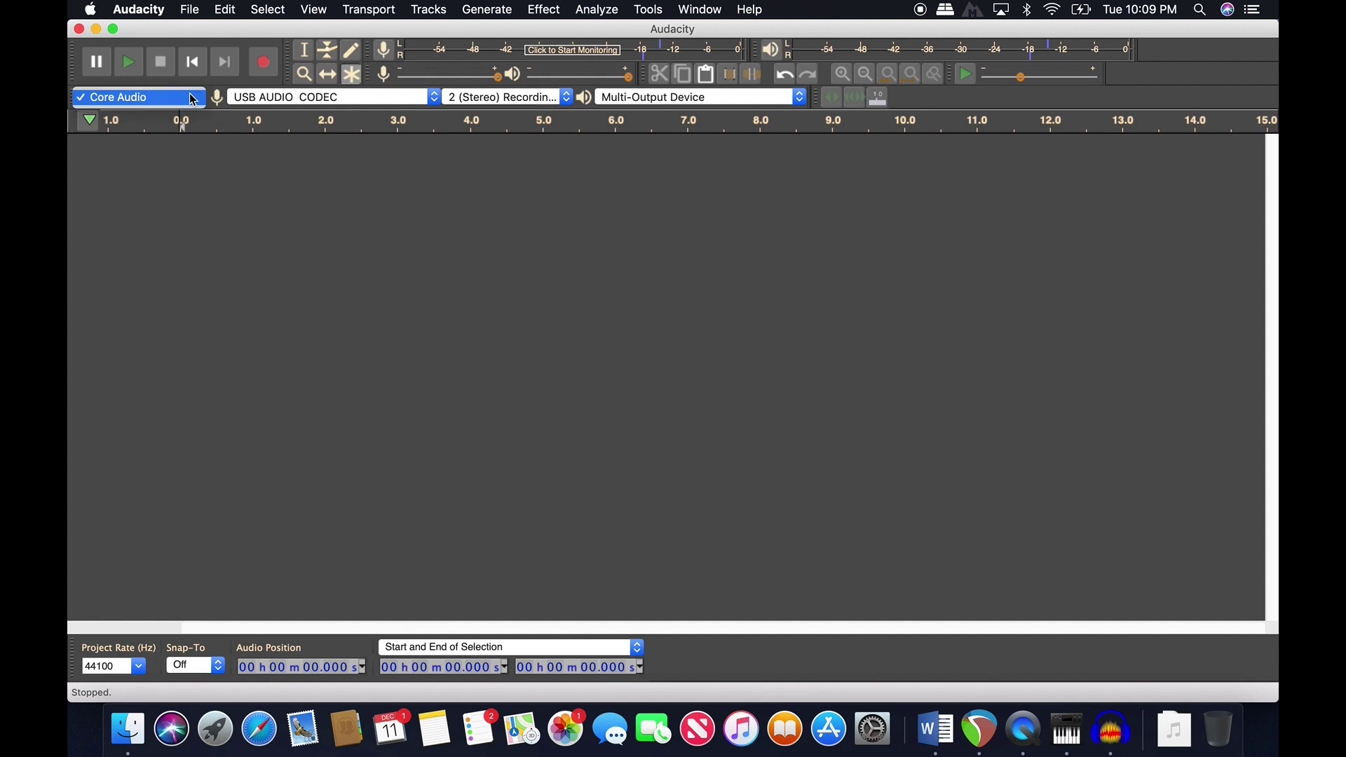
{"action": "left_click", "coordinate": [180, 109]}
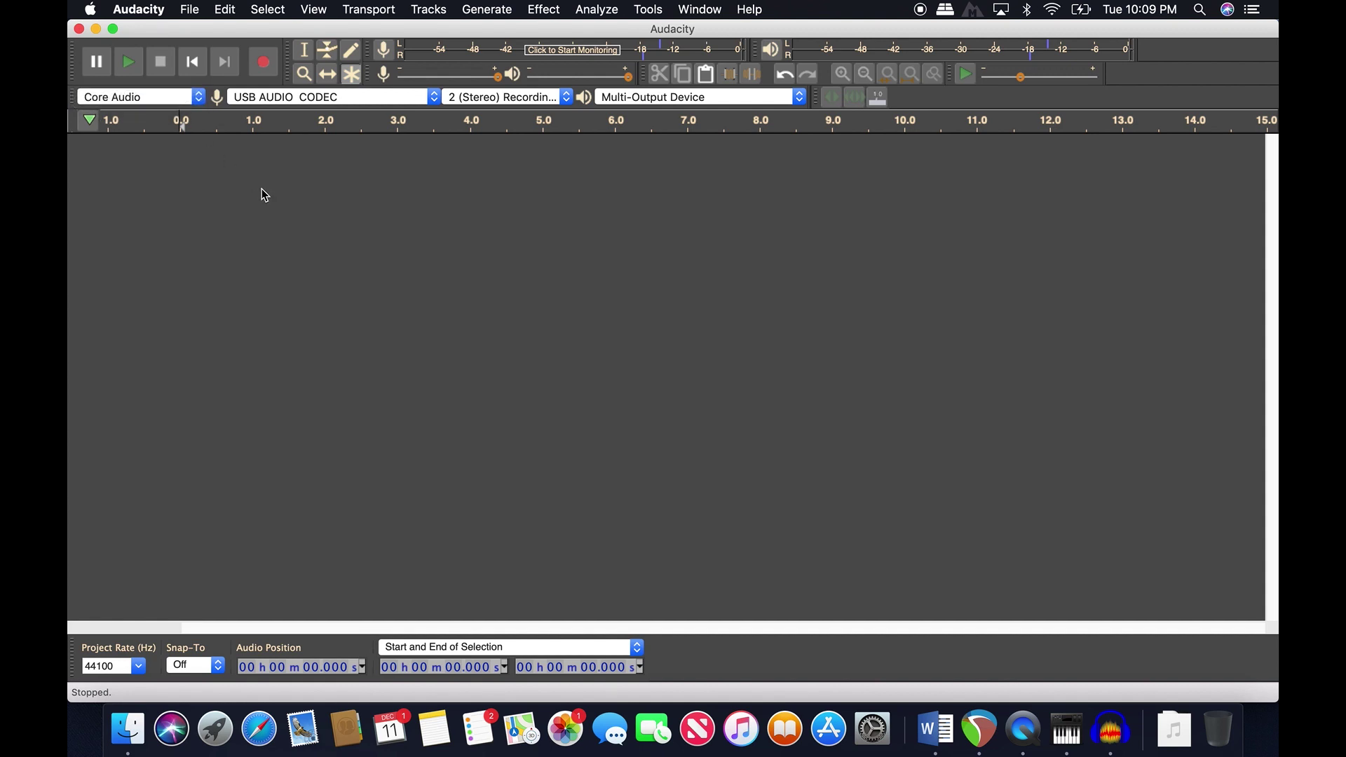
{"action": "left_click", "coordinate": [154, 100]}
{"action": "left_click", "coordinate": [154, 100]}
- Review the available recording devices, recording channels and playback devices without changing the selection
{"action": "left_click", "coordinate": [347, 98]}
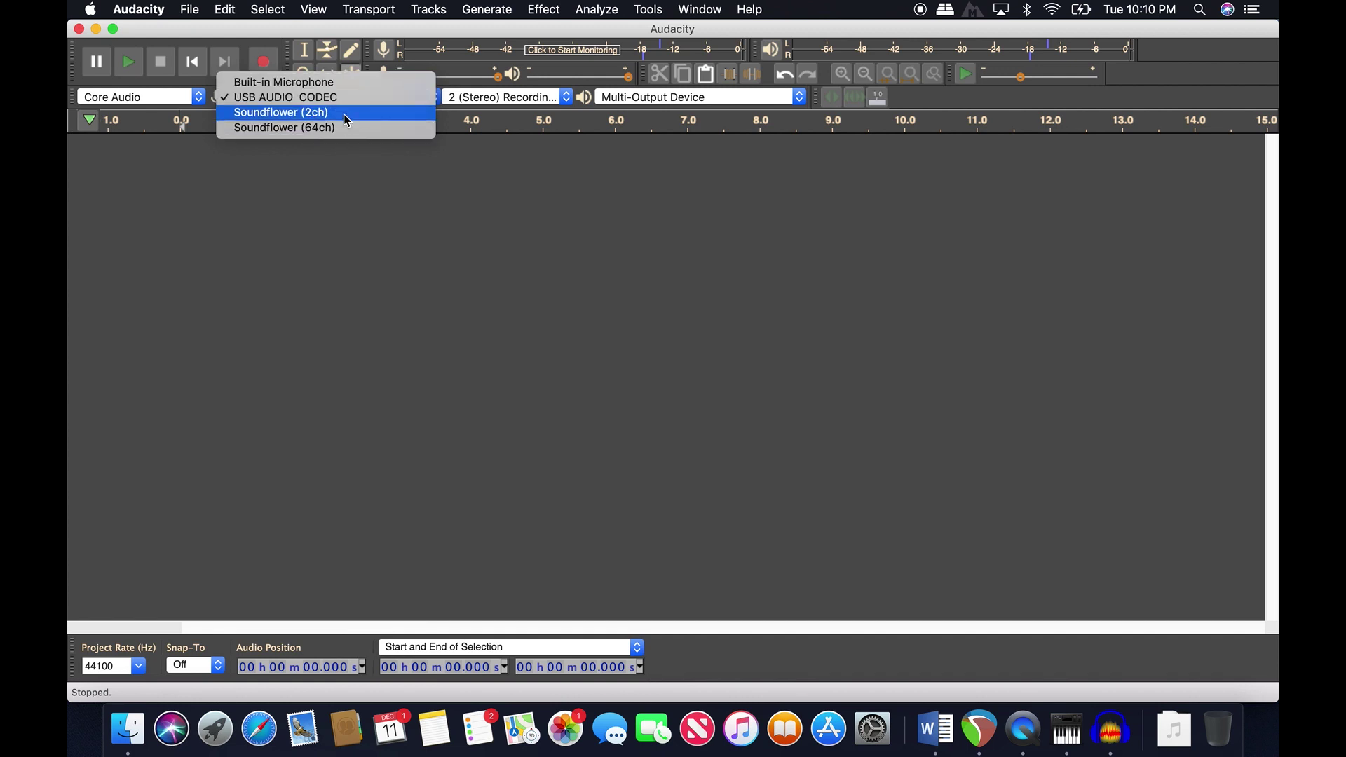
{"action": "left_click", "coordinate": [368, 165]}
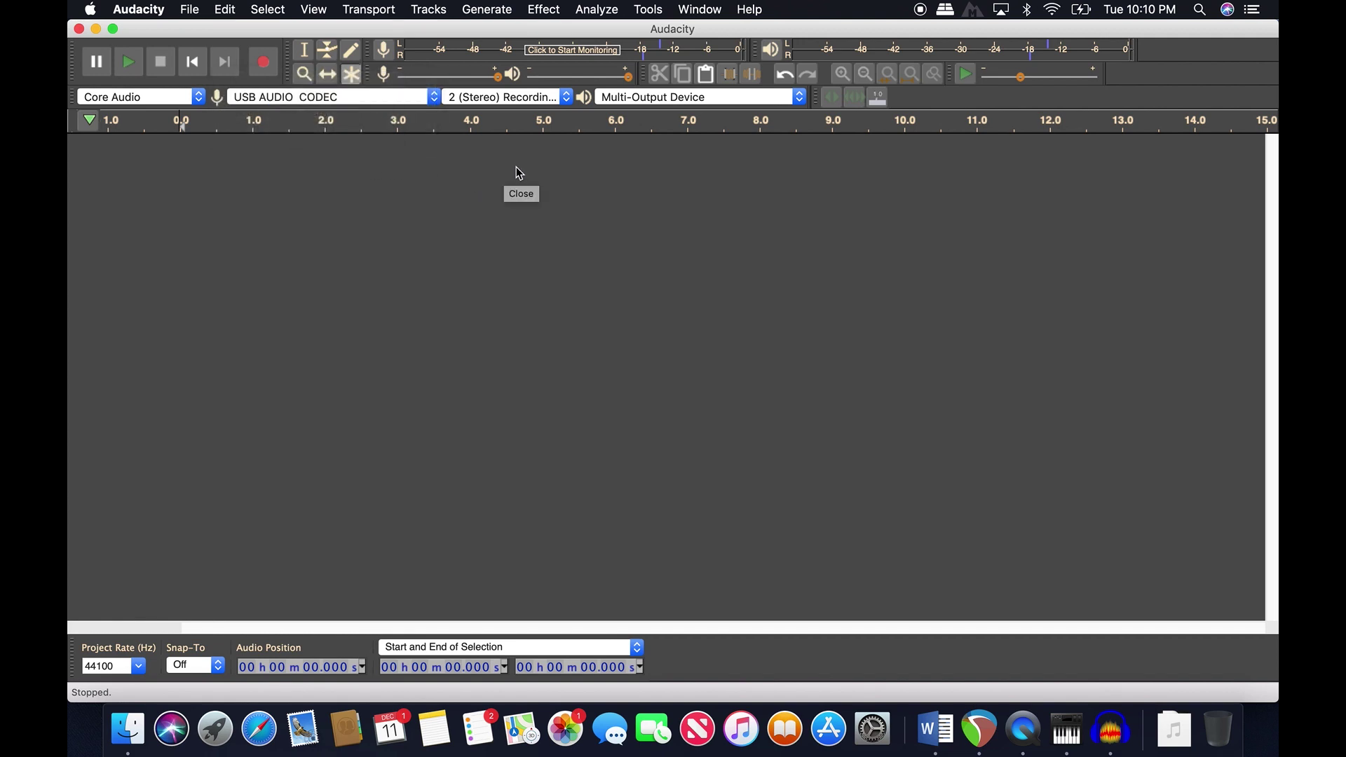
{"action": "left_click", "coordinate": [555, 100]}
{"action": "left_click", "coordinate": [537, 104]}
{"action": "left_click", "coordinate": [659, 99]}
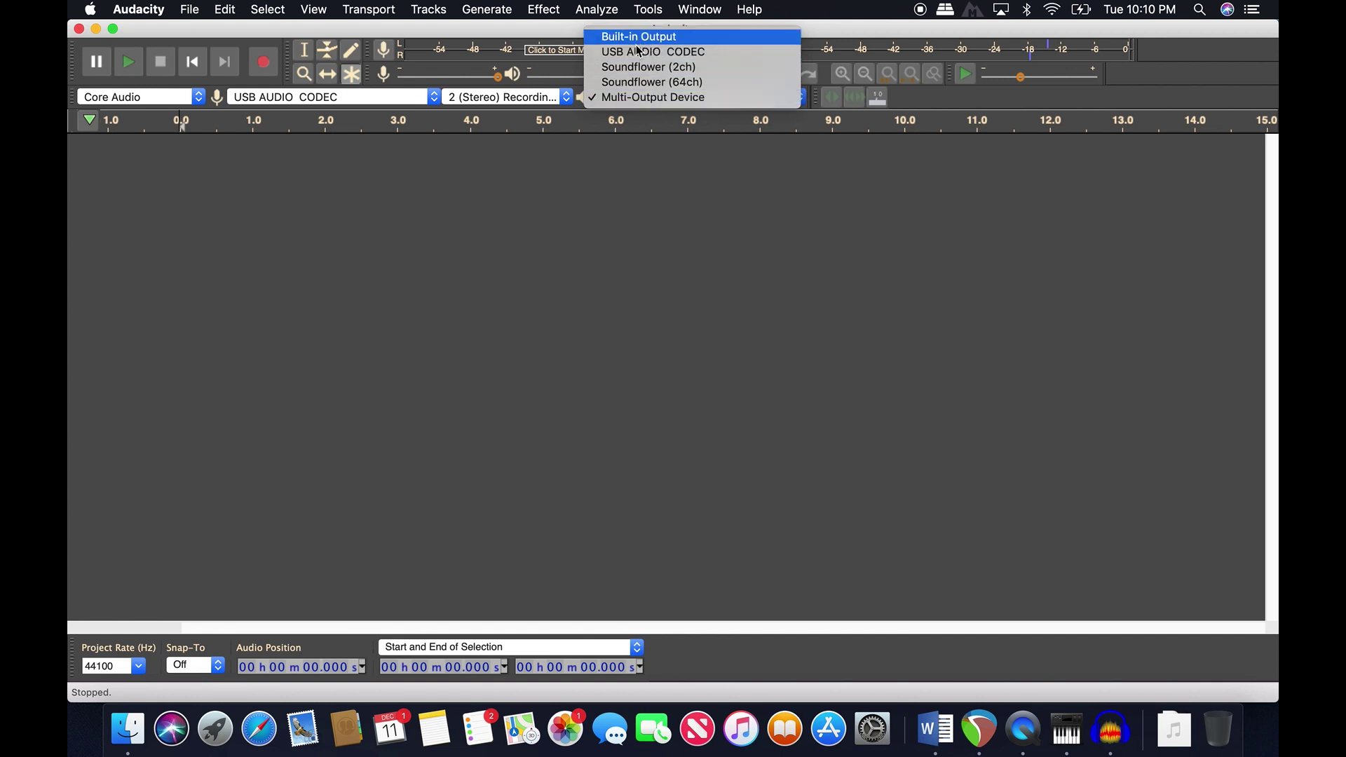
{"action": "left_click", "coordinate": [671, 177]}
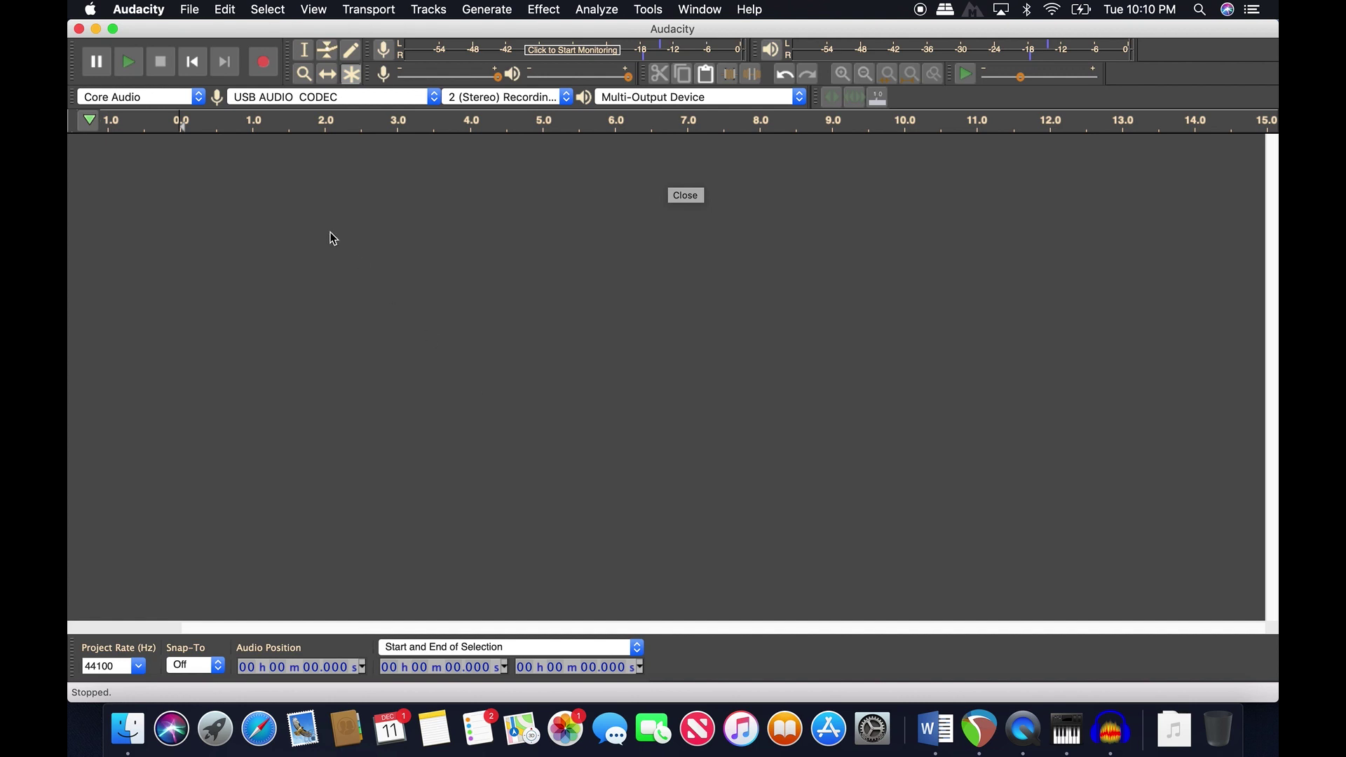
- Turn on input level monitoring and record about 38 seconds of stereo audio from the USB AUDIO CODEC input
{"action": "left_click", "coordinate": [574, 53]}
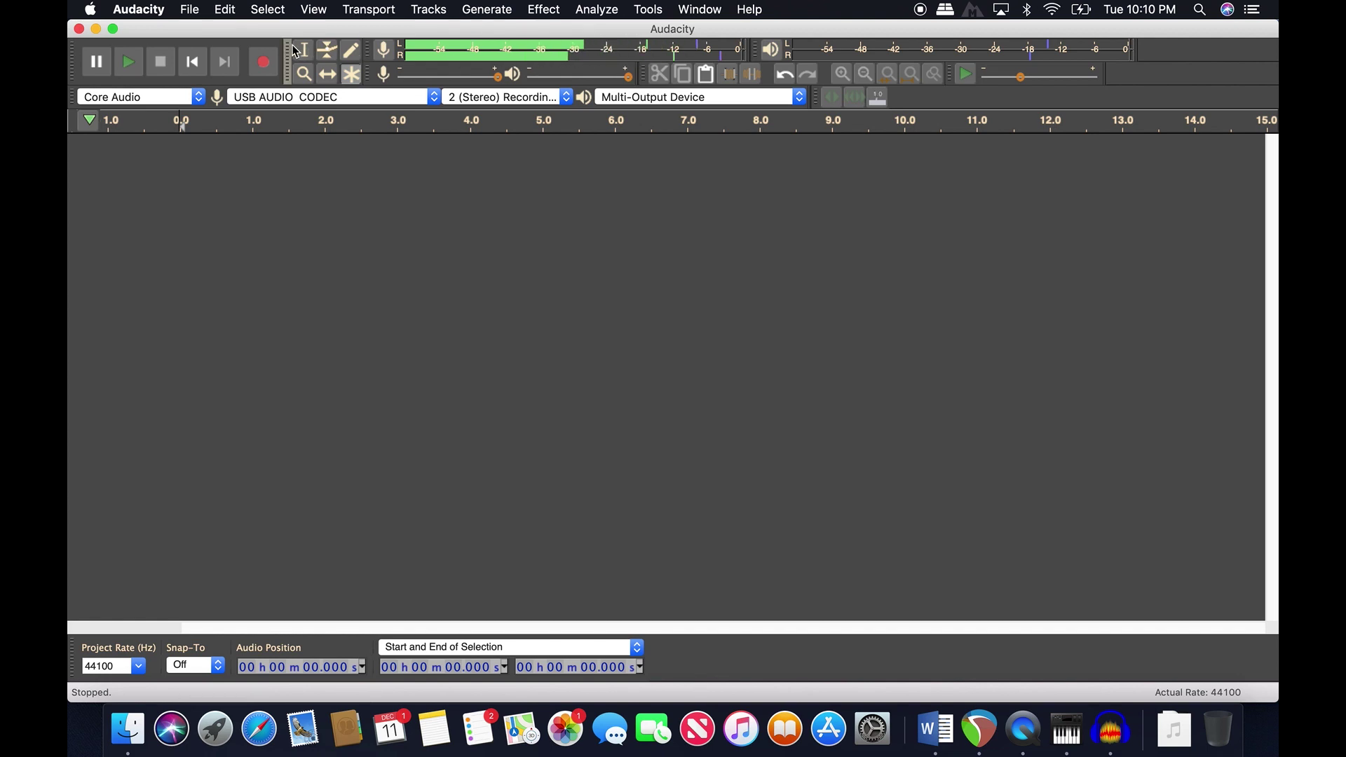
{"action": "left_click", "coordinate": [263, 62]}
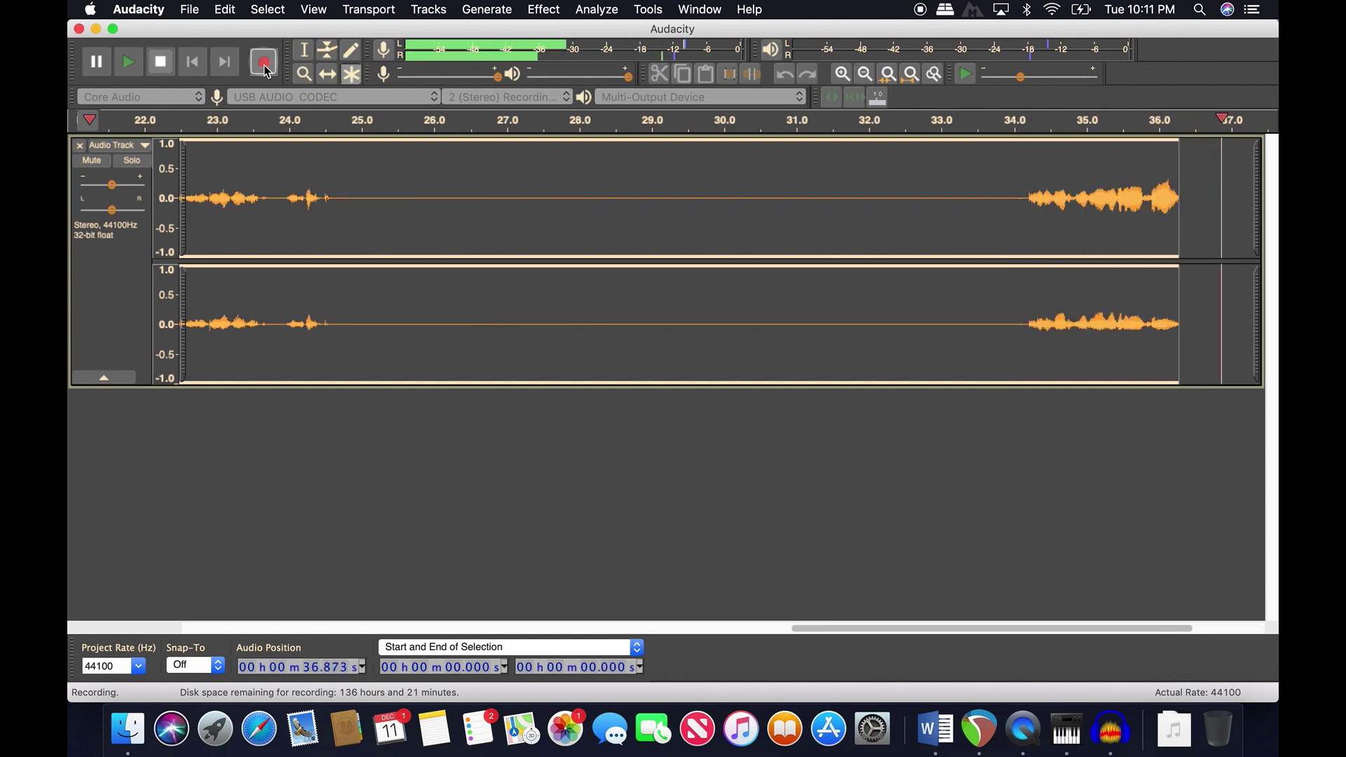
{"action": "left_click", "coordinate": [160, 61]}
- Zoom out until the whole recorded track is in view and switch to the Selection tool
{"action": "scroll", "coordinate": [428, 265], "scroll_direction": "left", "scroll_amount": 10}
{"action": "scroll", "coordinate": [428, 265], "scroll_direction": "right", "scroll_amount": 10}
{"action": "scroll", "coordinate": [428, 265], "scroll_direction": "left", "scroll_amount": 3}
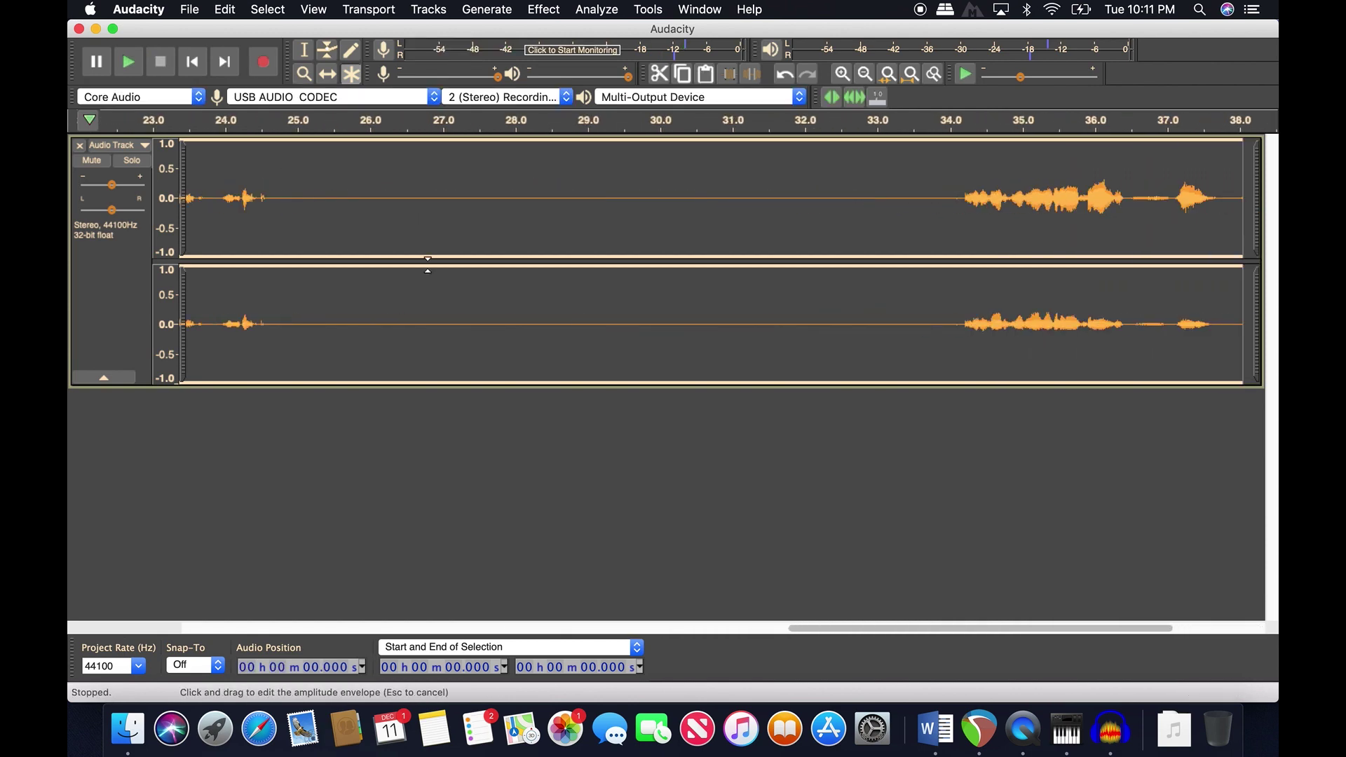
{"action": "scroll", "coordinate": [593, 253], "scroll_direction": "right", "scroll_amount": 3}
{"action": "scroll", "coordinate": [593, 253], "scroll_direction": "left", "scroll_amount": 15}
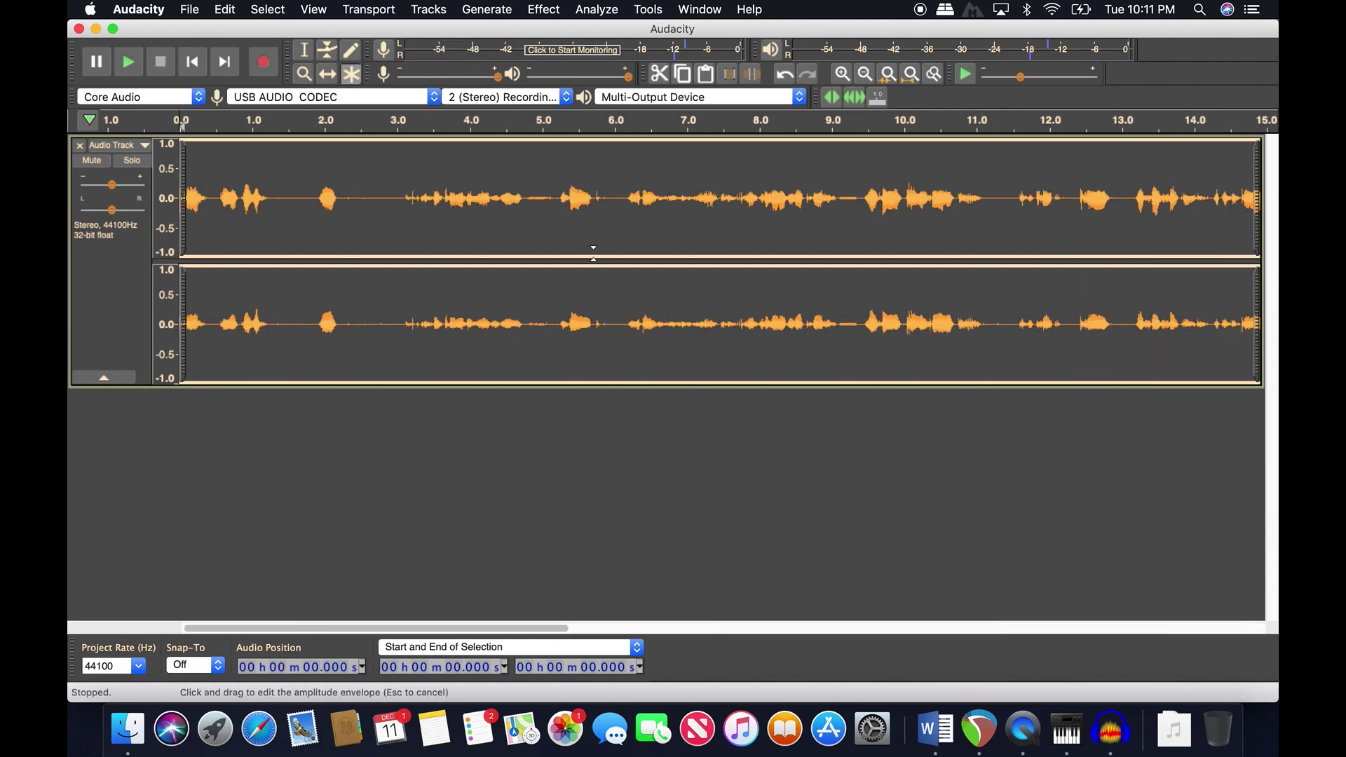
{"action": "scroll", "coordinate": [593, 254], "scroll_direction": "down", "scroll_amount": 8}
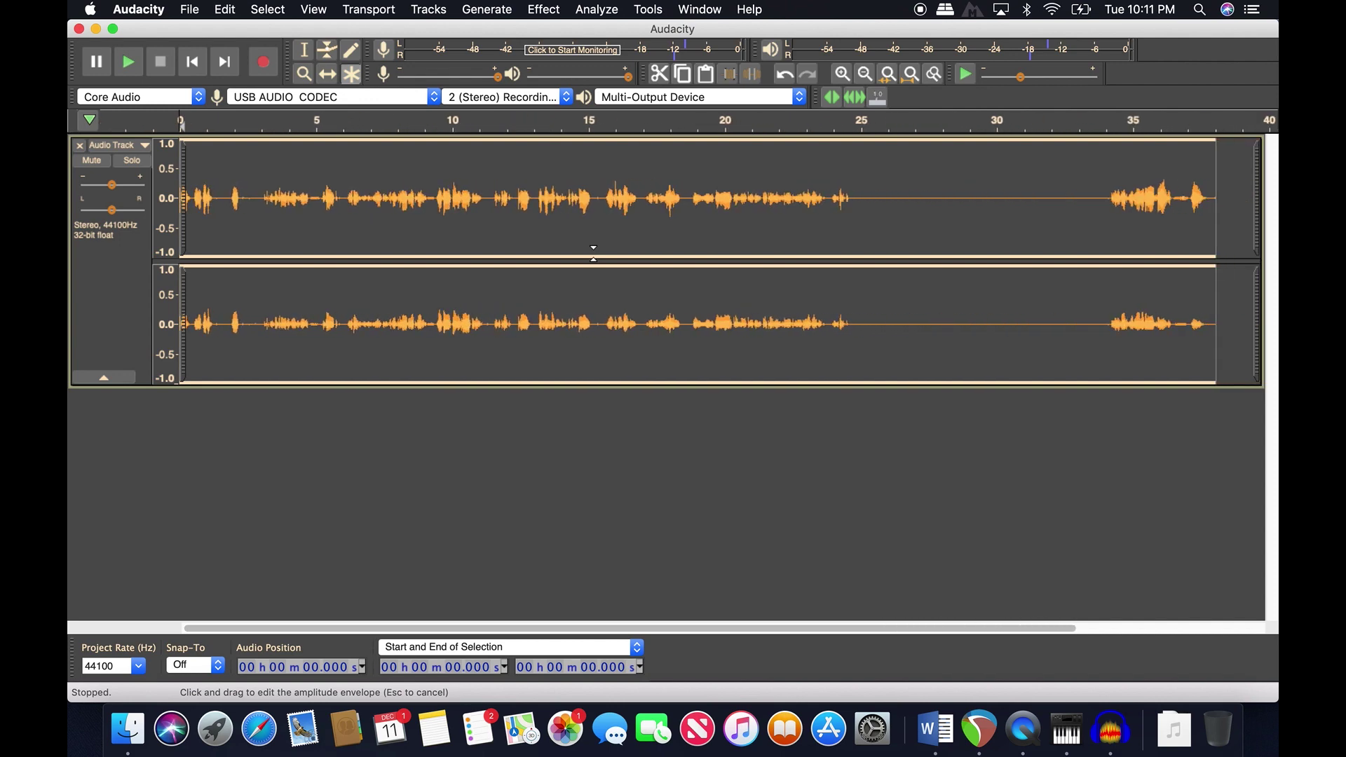
{"action": "scroll", "coordinate": [594, 253], "scroll_direction": "down", "scroll_amount": 2}
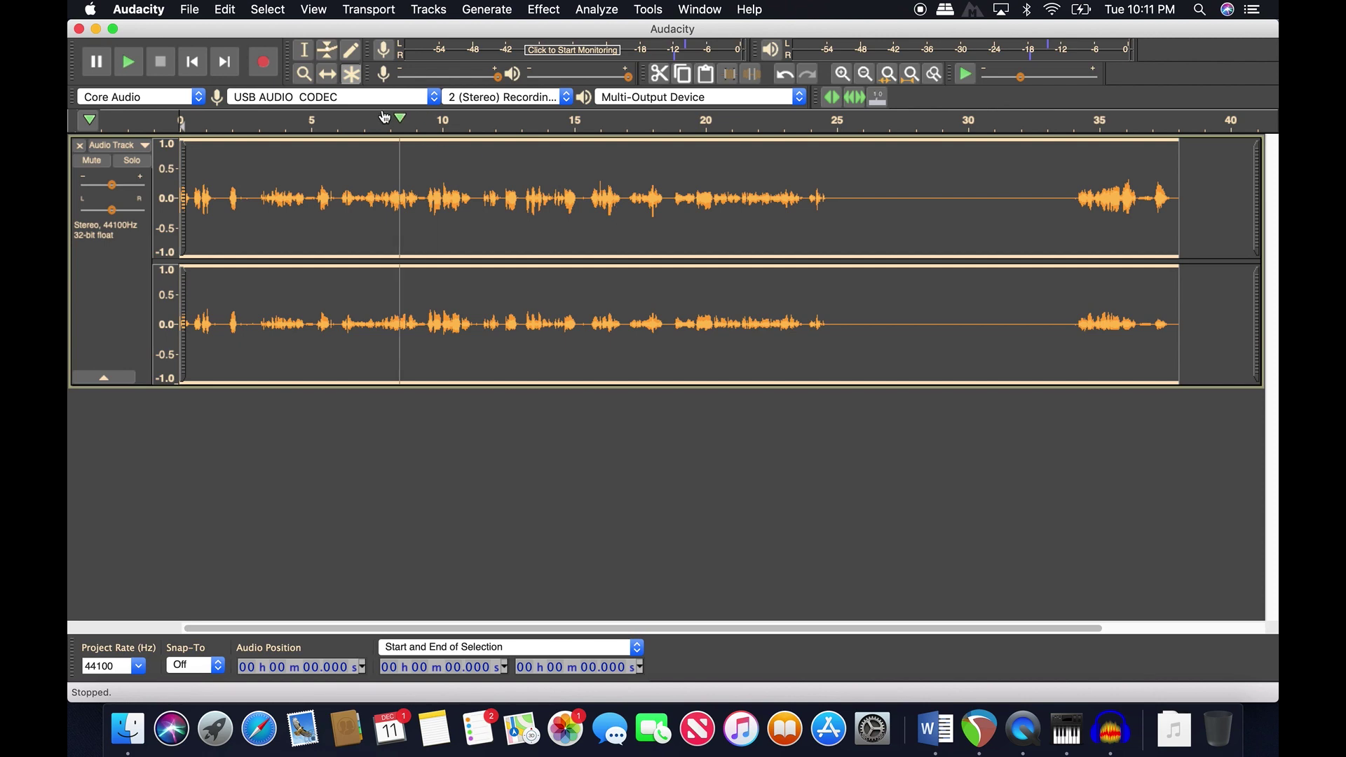
{"action": "key", "text": "F1"}
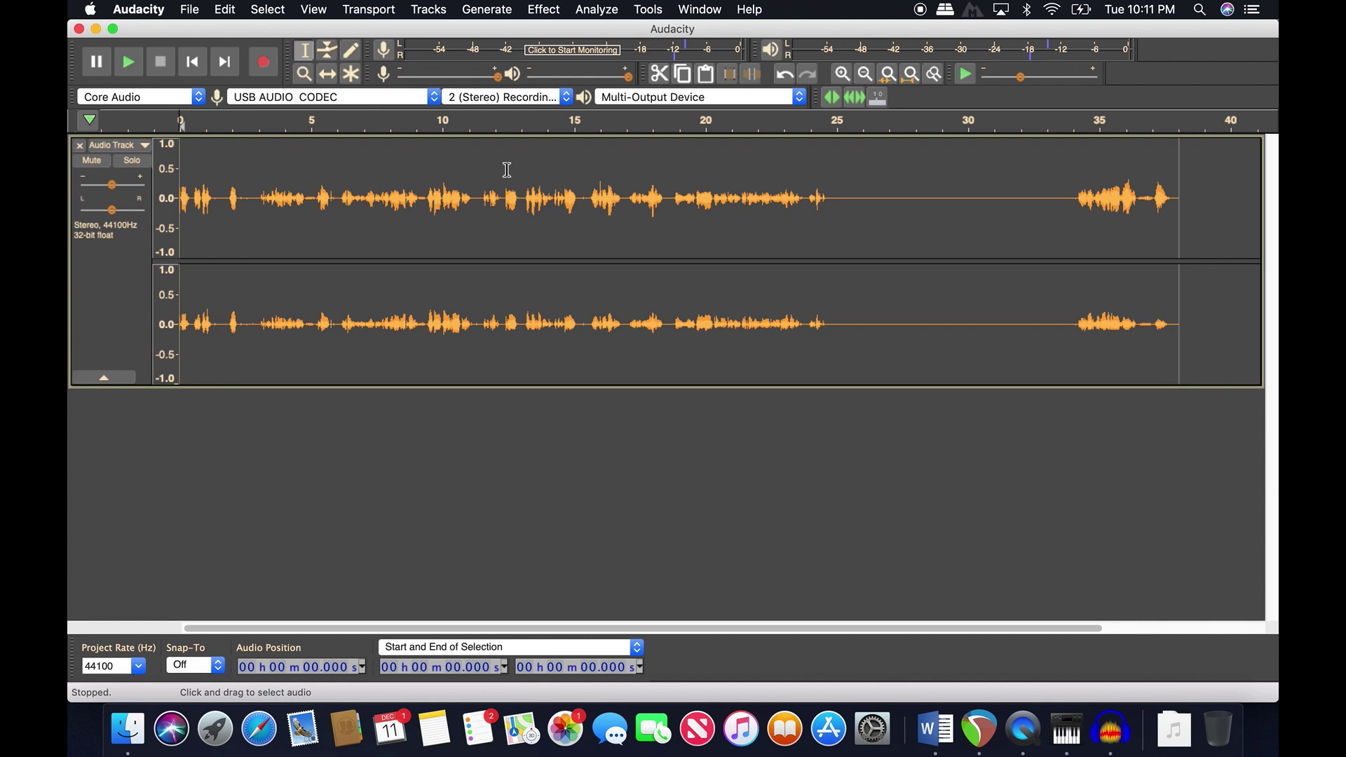
- Export the recording as a signed 16-bit PCM WAV file named Audacity Tute in the Downloads folder
{"action": "left_click", "coordinate": [186, 9]}
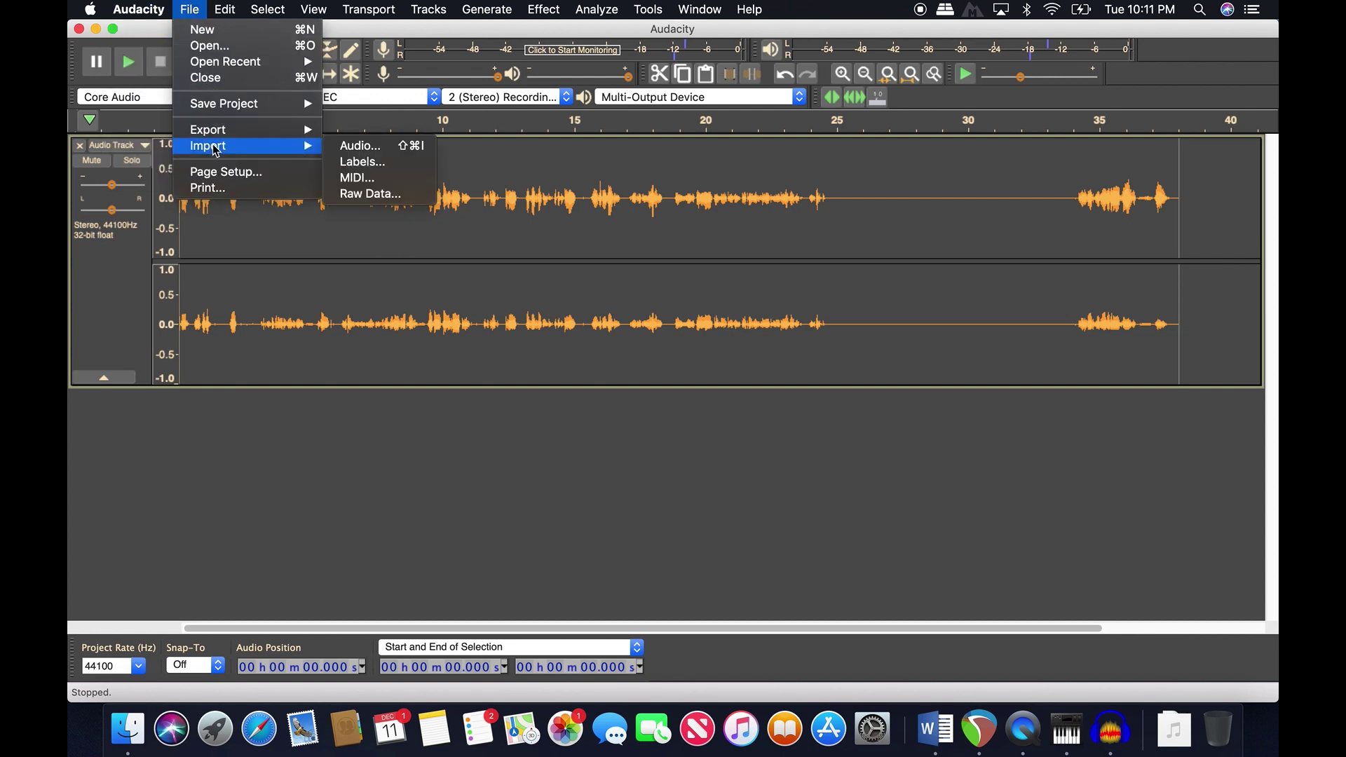
{"action": "mouse_move", "coordinate": [220, 133]}
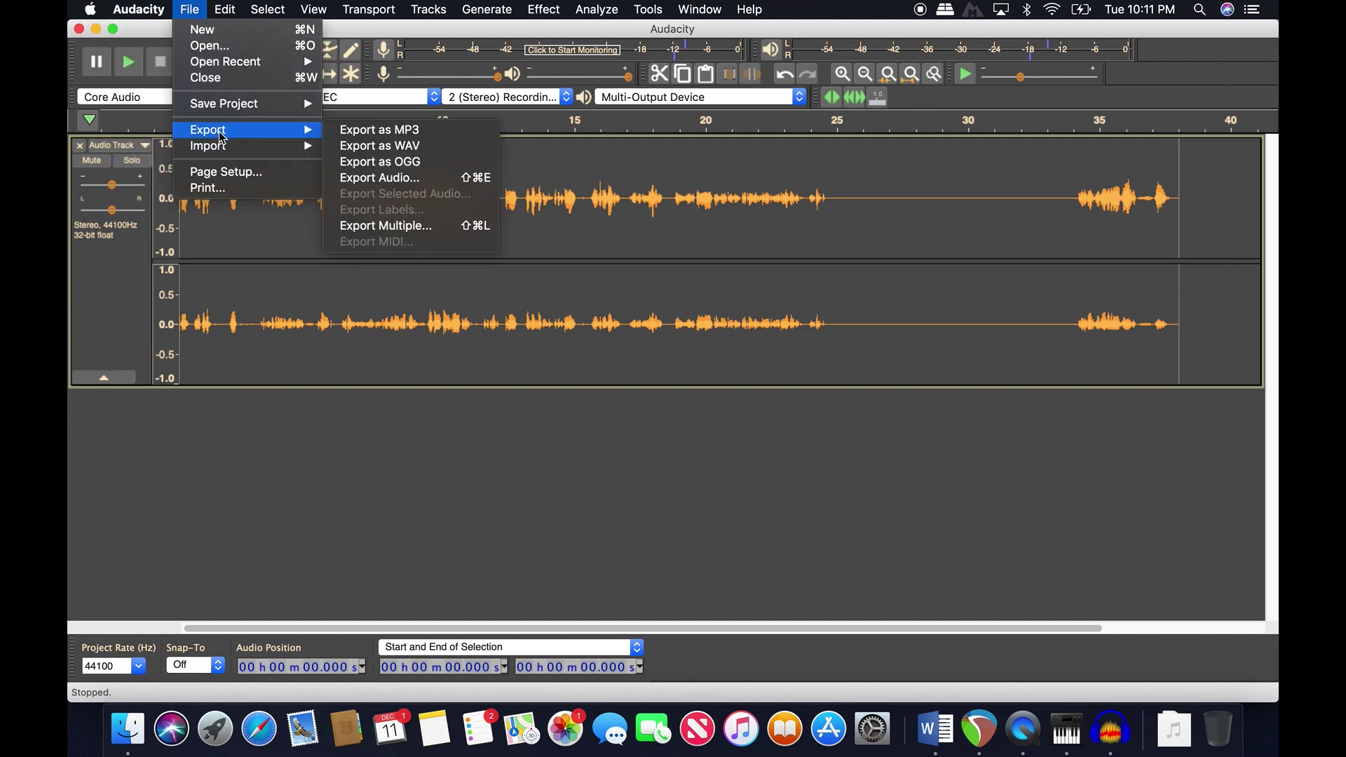
{"action": "left_click", "coordinate": [365, 146]}
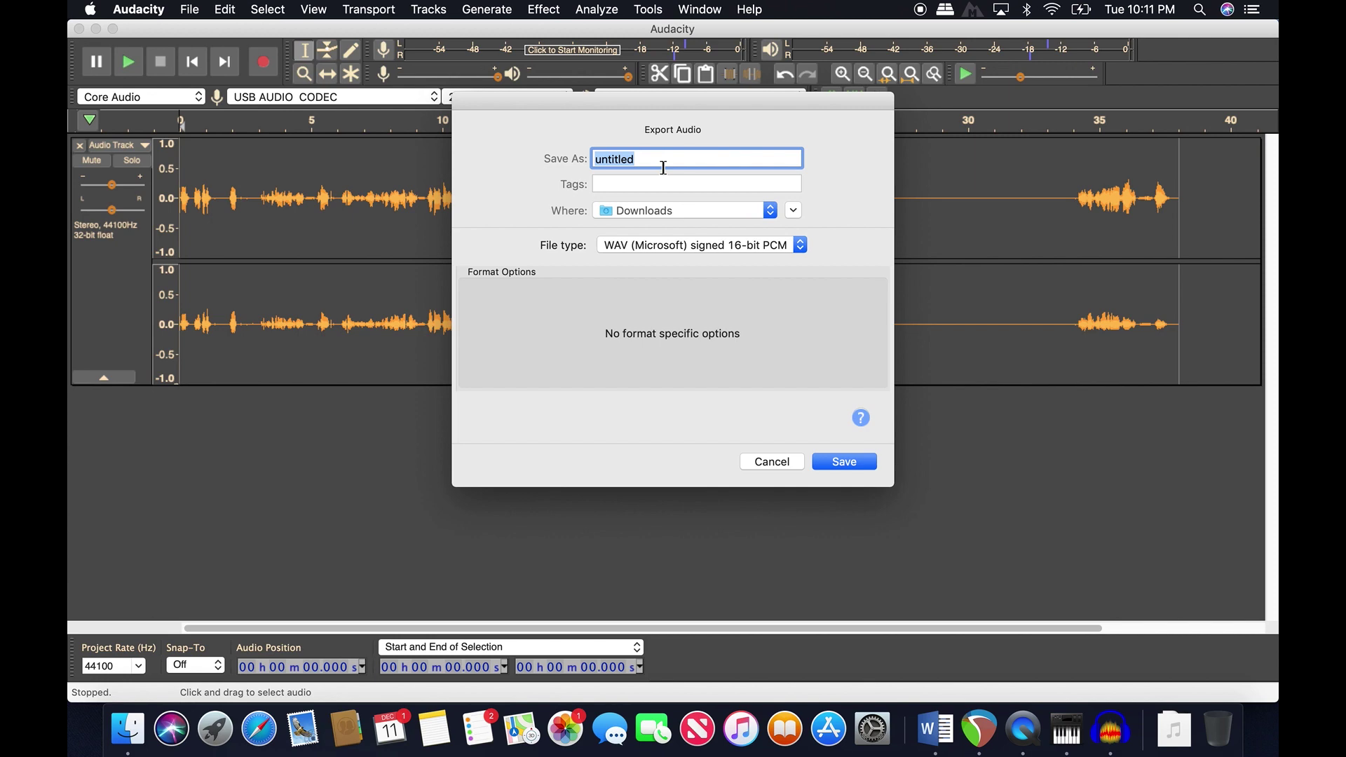
{"action": "type", "text": "uudacity Tute"}
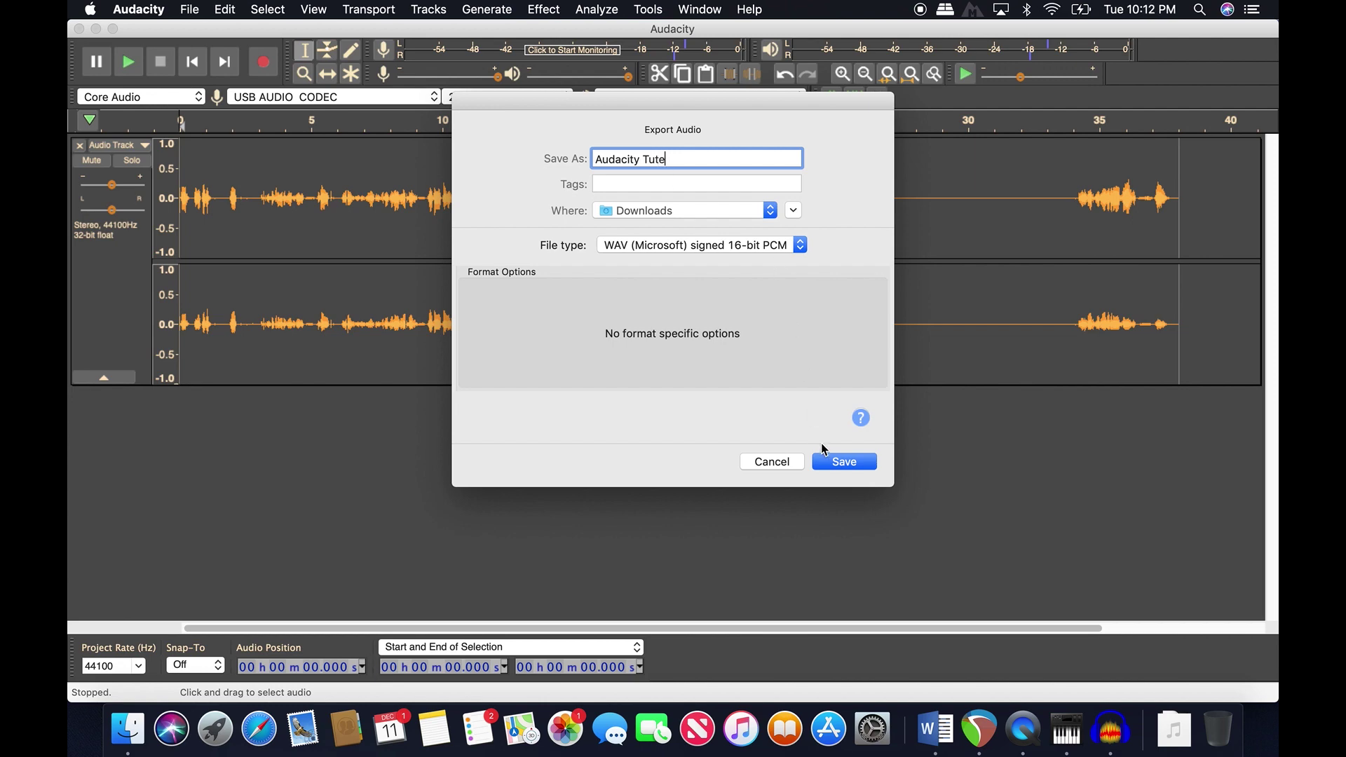
{"action": "left_click", "coordinate": [837, 463]}
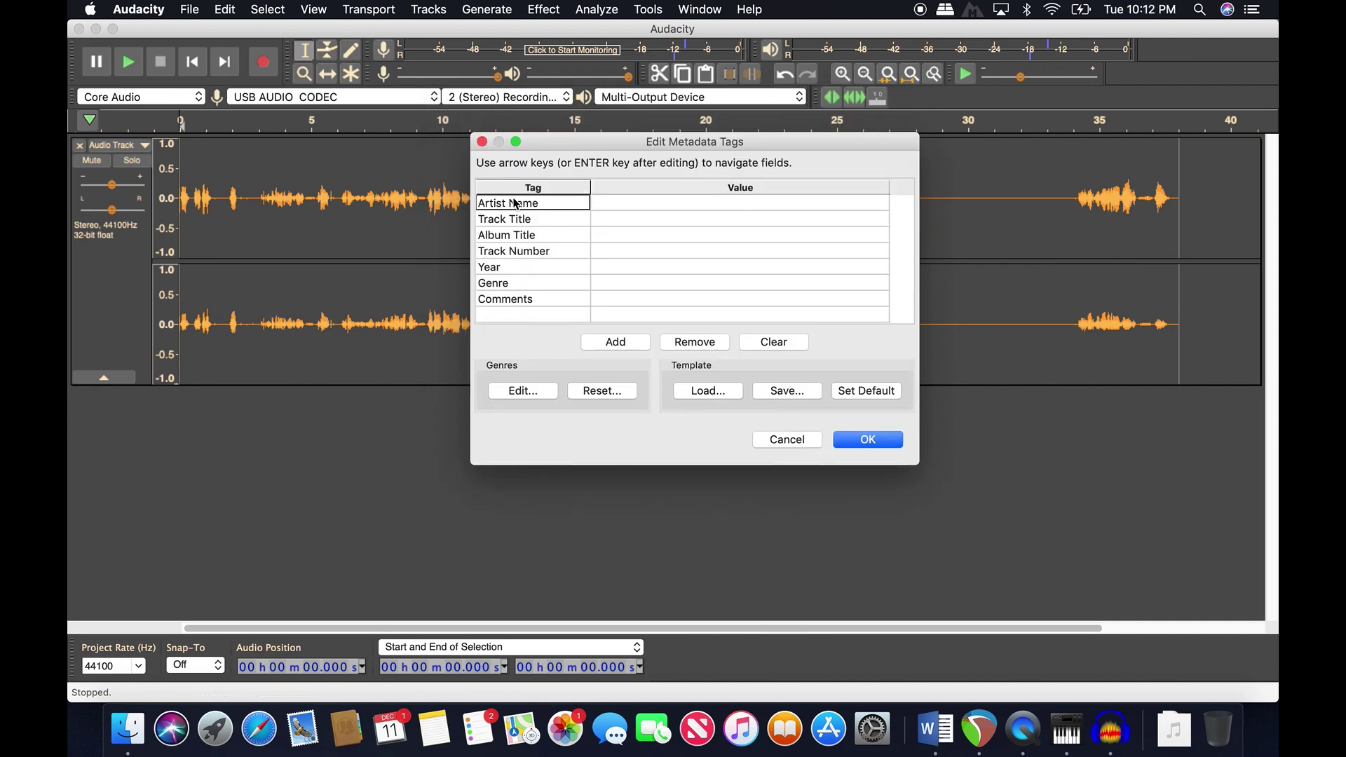
- Fill in the metadata tags with artist name Bearded Audio, track title Tutorial and year 2018
{"action": "left_click_drag", "start_coordinate": [681, 144], "coordinate": [671, 145]}
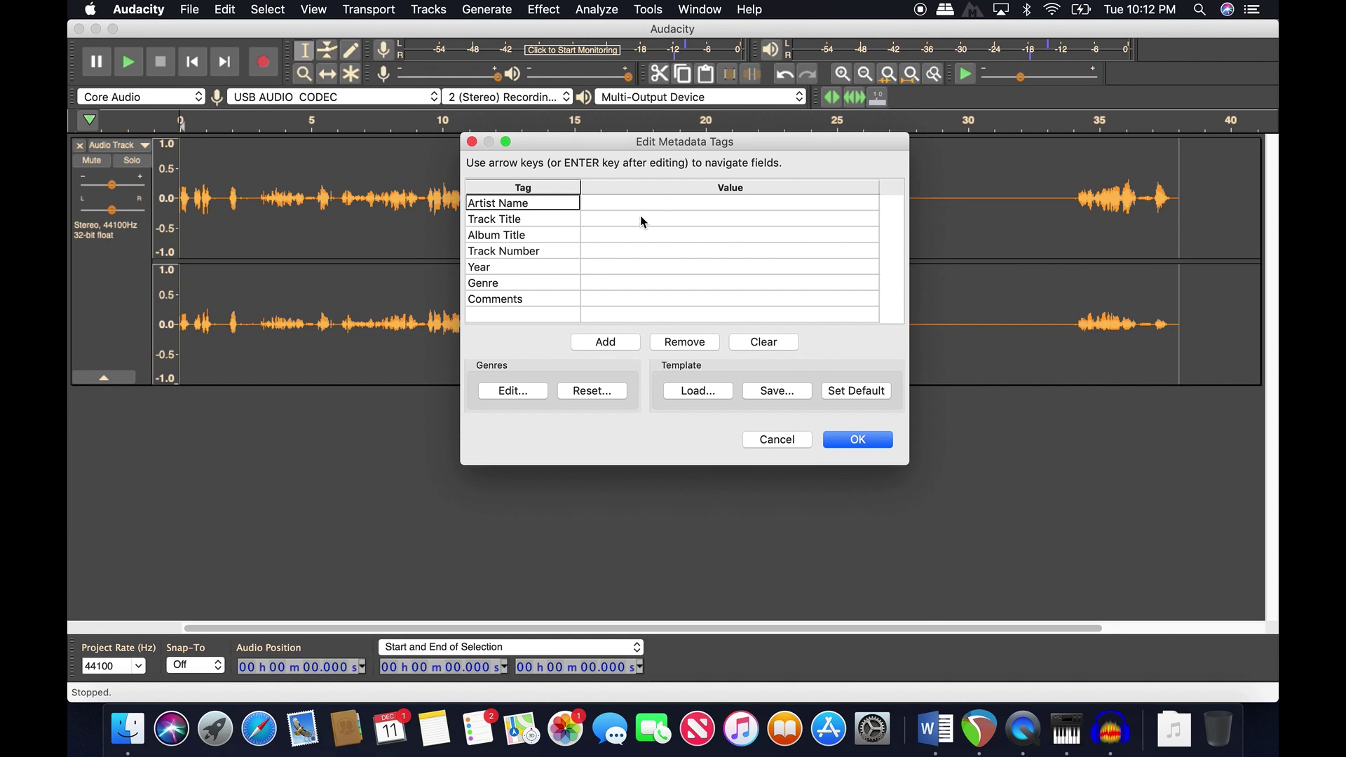
{"action": "left_click", "coordinate": [600, 205]}
{"action": "type", "text": "Bearded Audio"}
{"action": "left_click", "coordinate": [596, 219]}
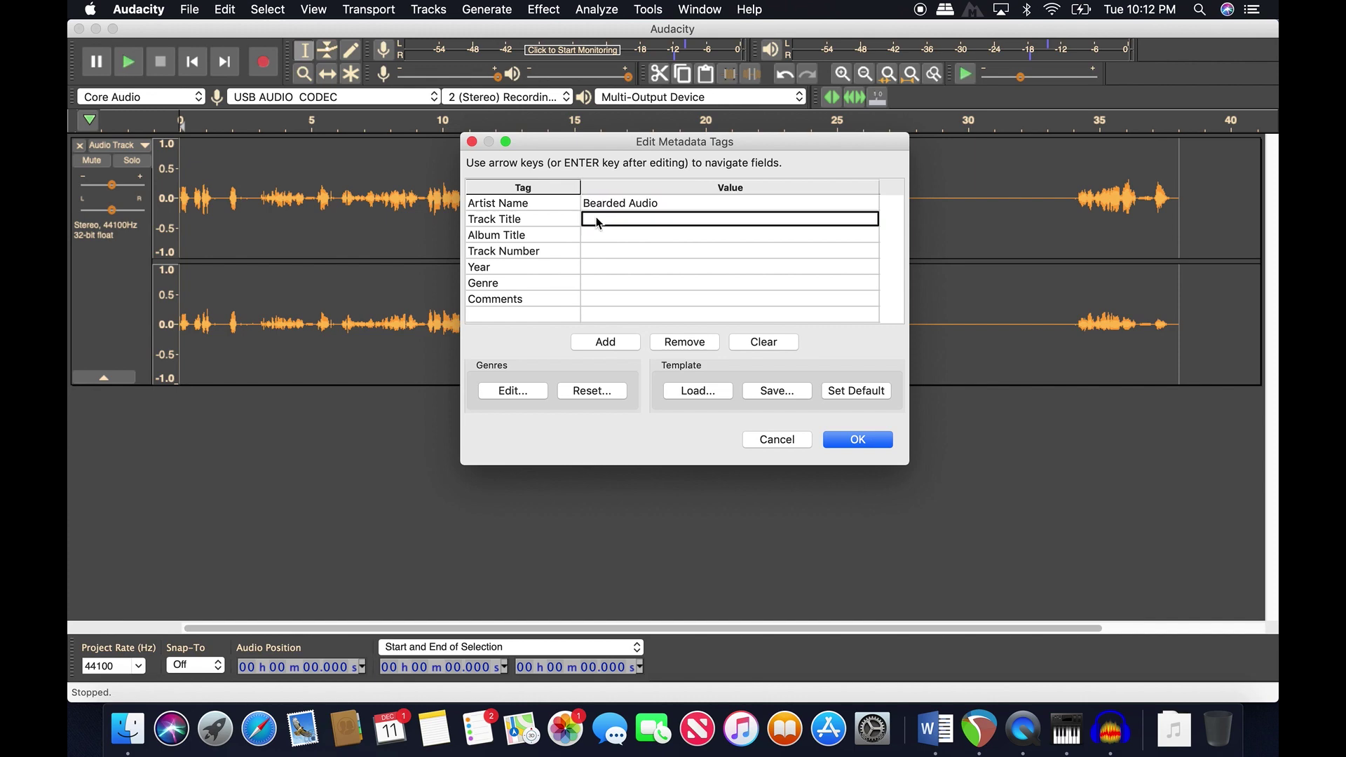
{"action": "type", "text": "Tu"}
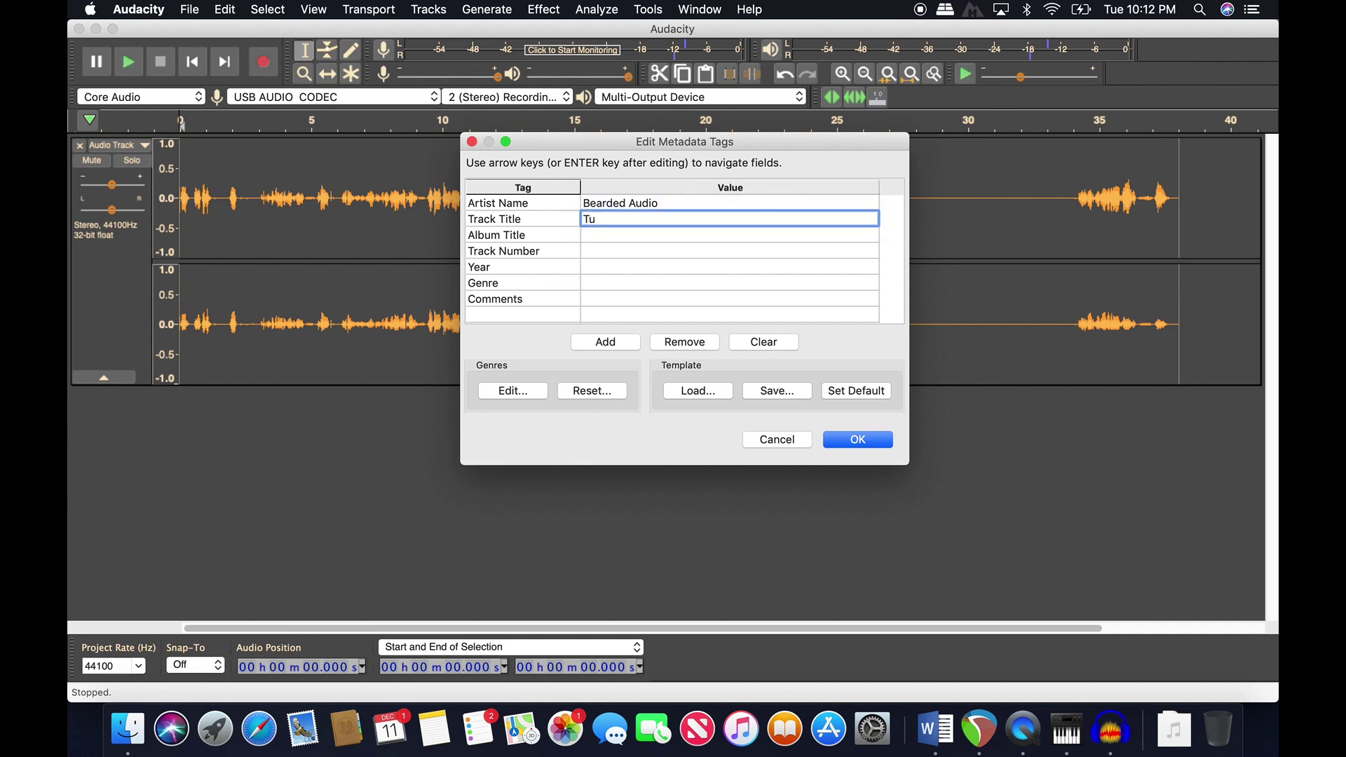
{"action": "type", "text": "torial"}
{"action": "left_click", "coordinate": [620, 268]}
{"action": "type", "text": "2018"}
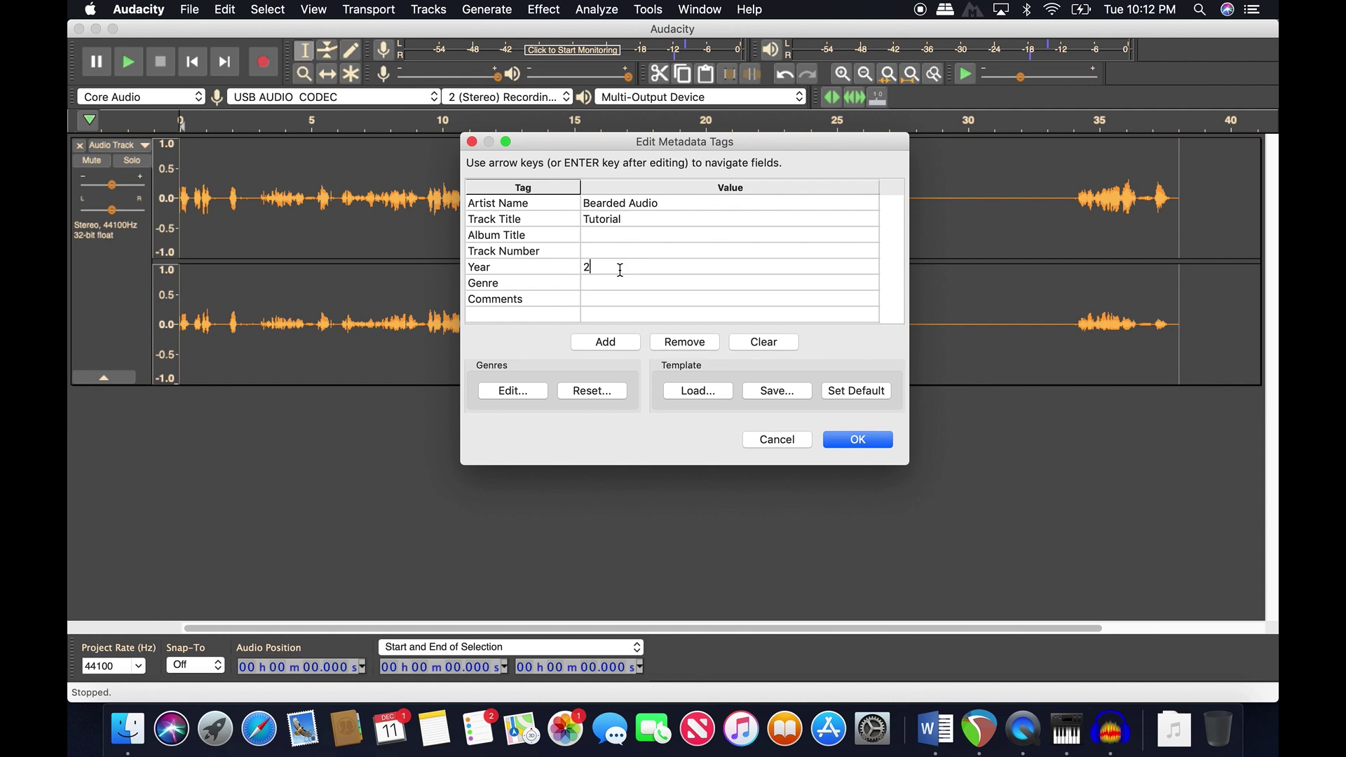
- Set the genre tag to ASMR and the comments tag to Hey!, and finish the export
{"action": "left_click", "coordinate": [613, 280]}
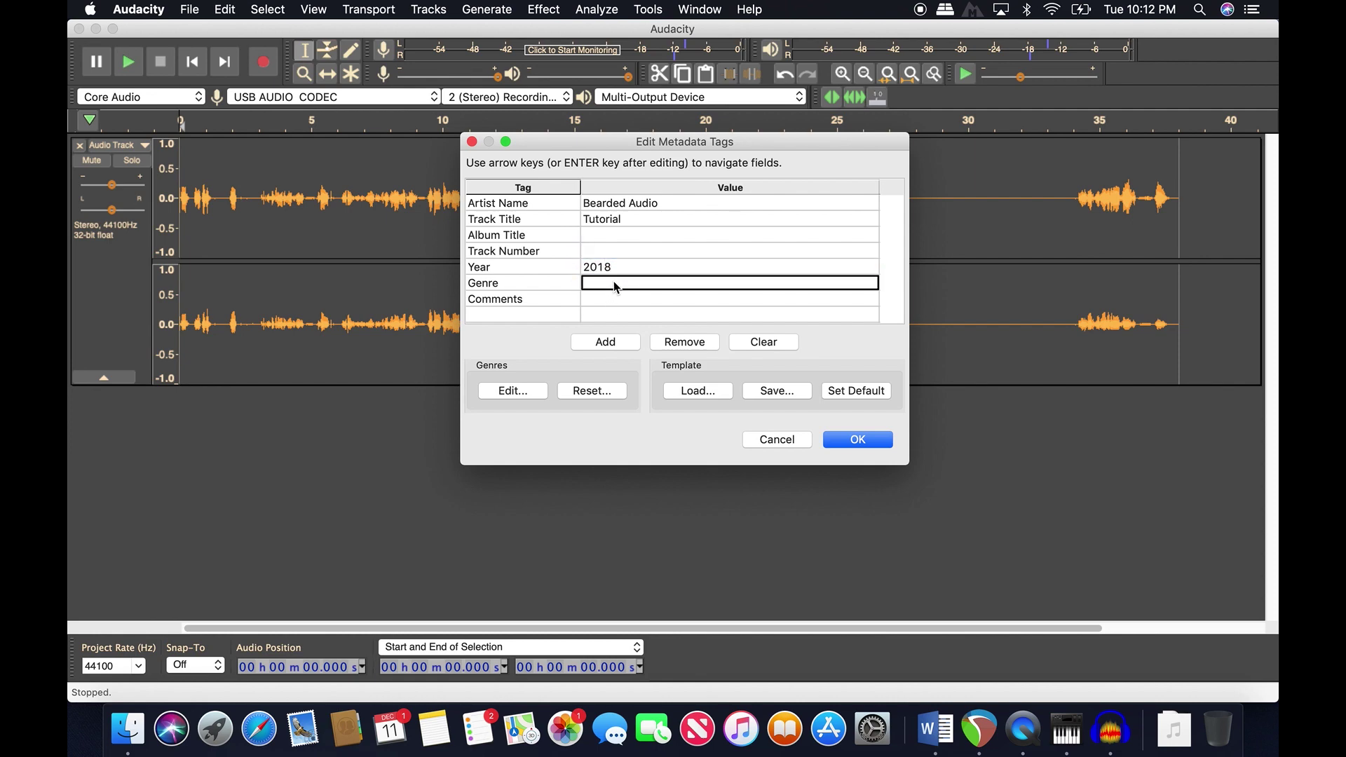
{"action": "type", "text": "ASMR"}
{"action": "left_click", "coordinate": [615, 300]}
{"action": "type", "text": "Hey!"}
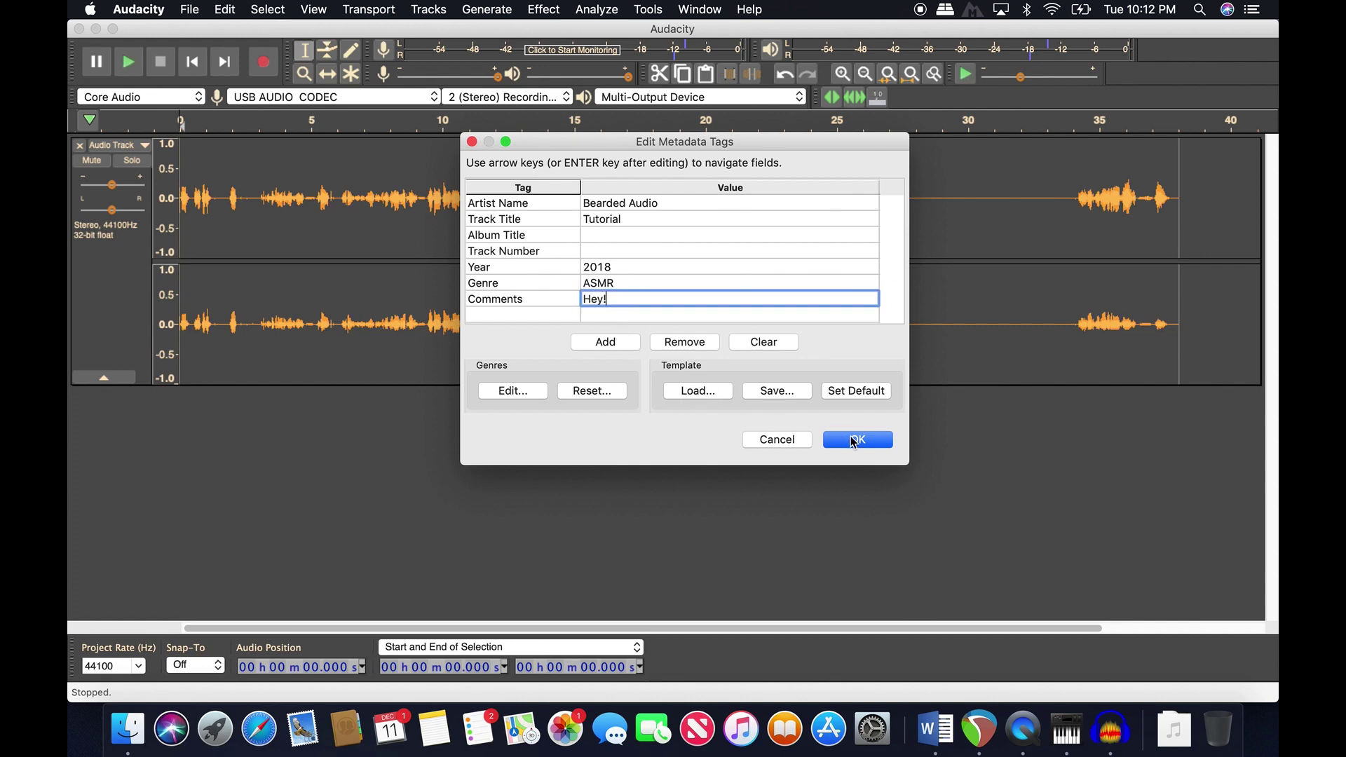
{"action": "left_click", "coordinate": [853, 440]}
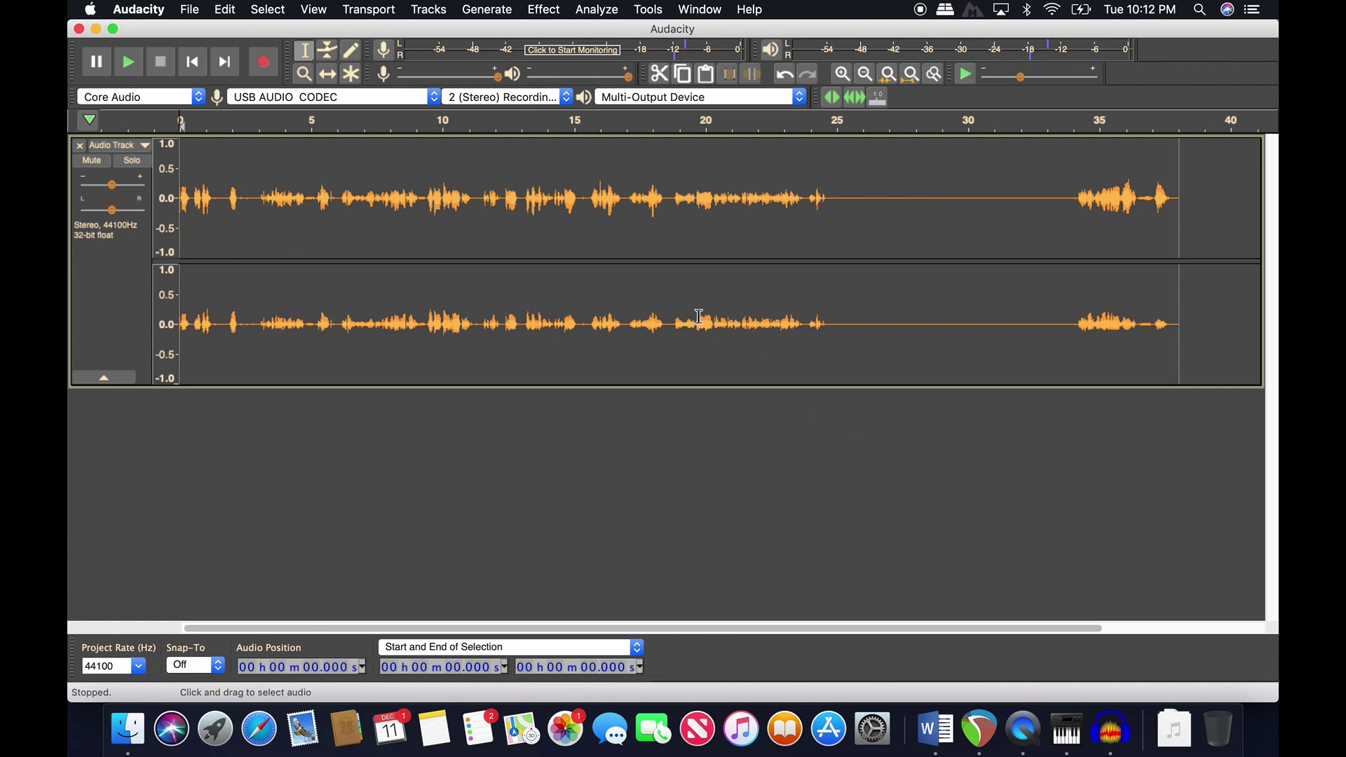
- Switch to Finder and open the Downloads folder in a new window
{"action": "key", "text": "super+Tab"}
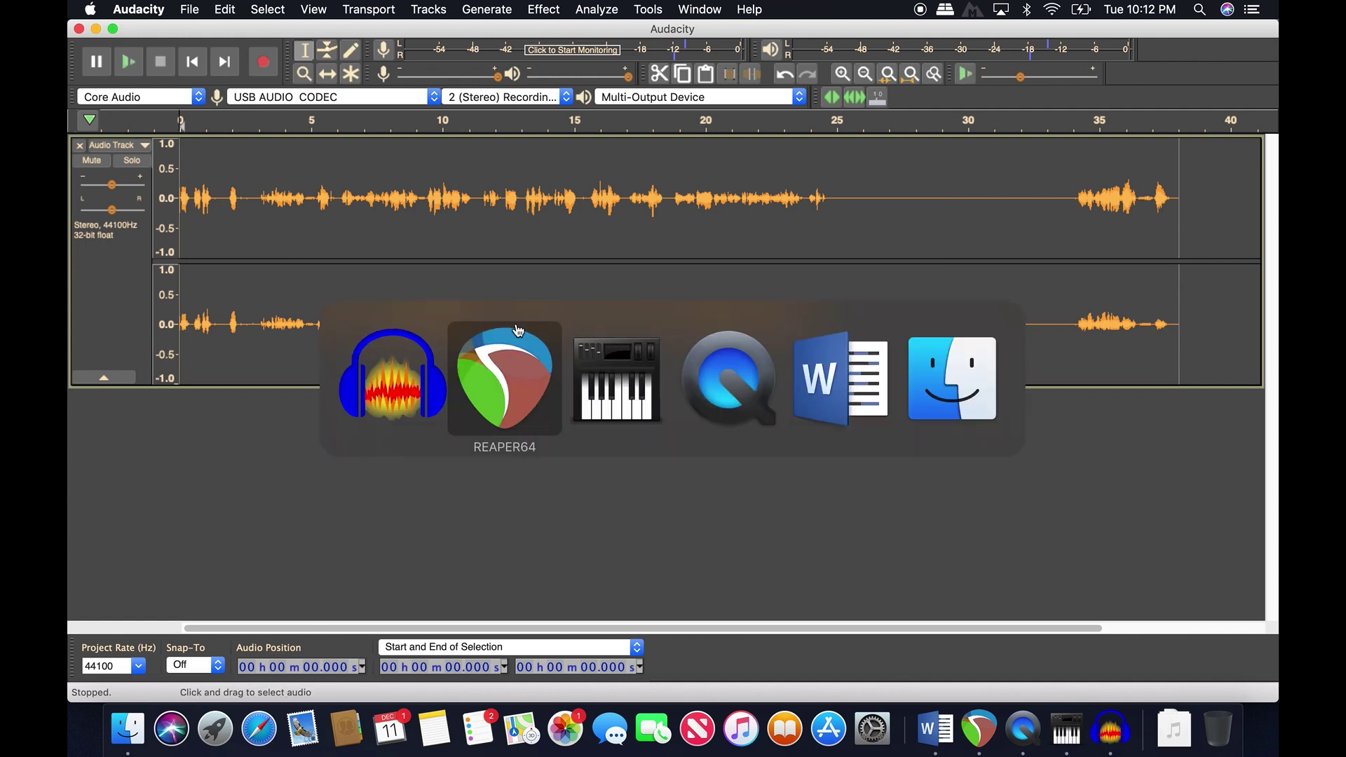
{"action": "key", "text": "super+Tab"}
{"action": "key", "text": "super+Tab"}
{"action": "key", "text": "super+Tab"}
{"action": "key", "text": "super+Tab"}
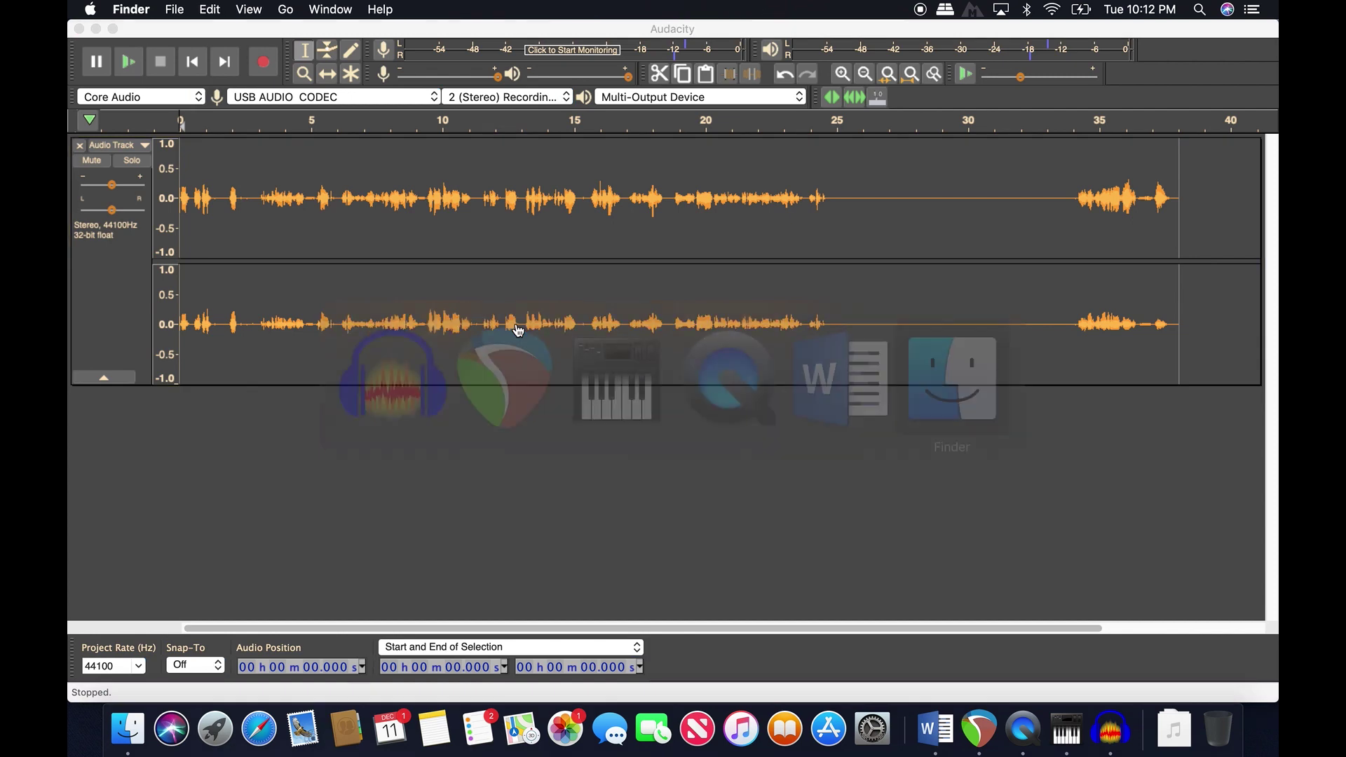
{"action": "key", "text": "super+n"}
{"action": "left_click", "coordinate": [341, 174]}
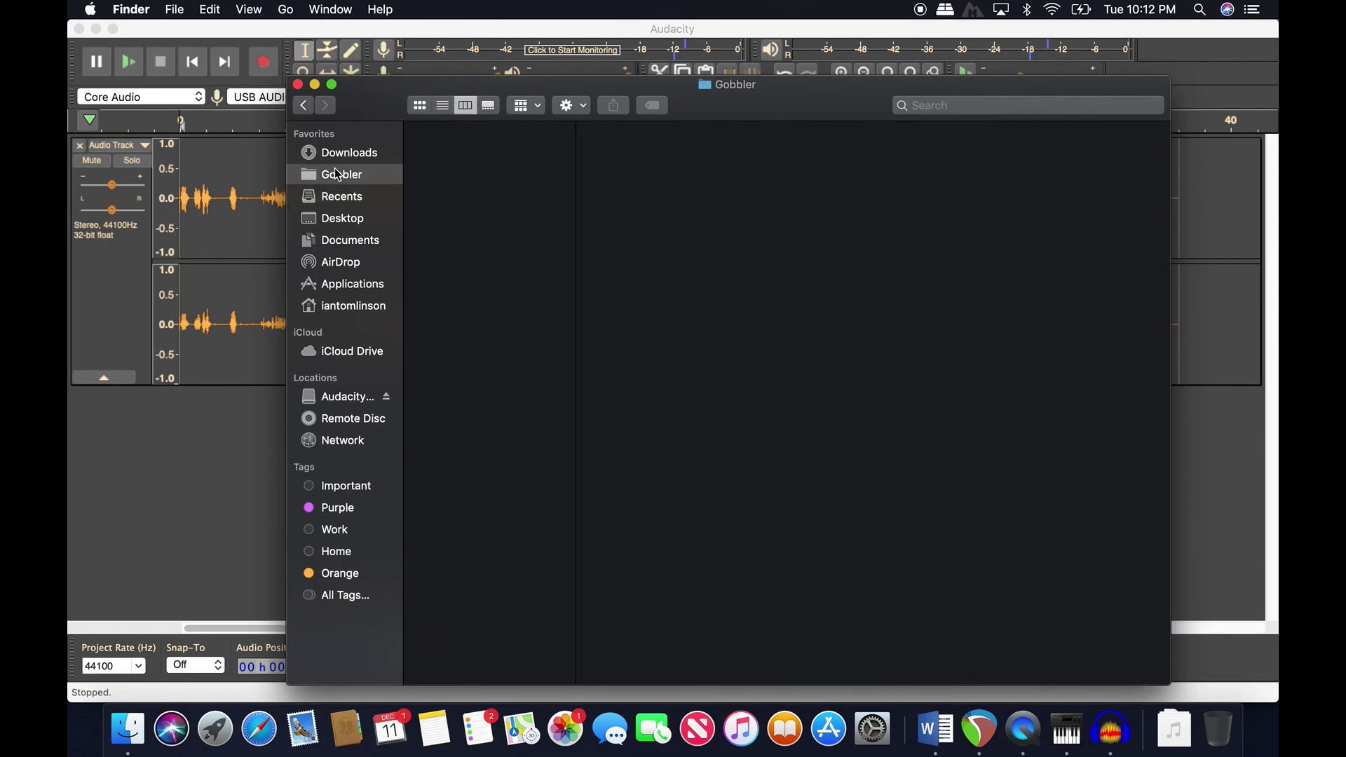
{"action": "left_click", "coordinate": [347, 154]}
{"action": "left_click_drag", "start_coordinate": [383, 110], "coordinate": [317, 75]}
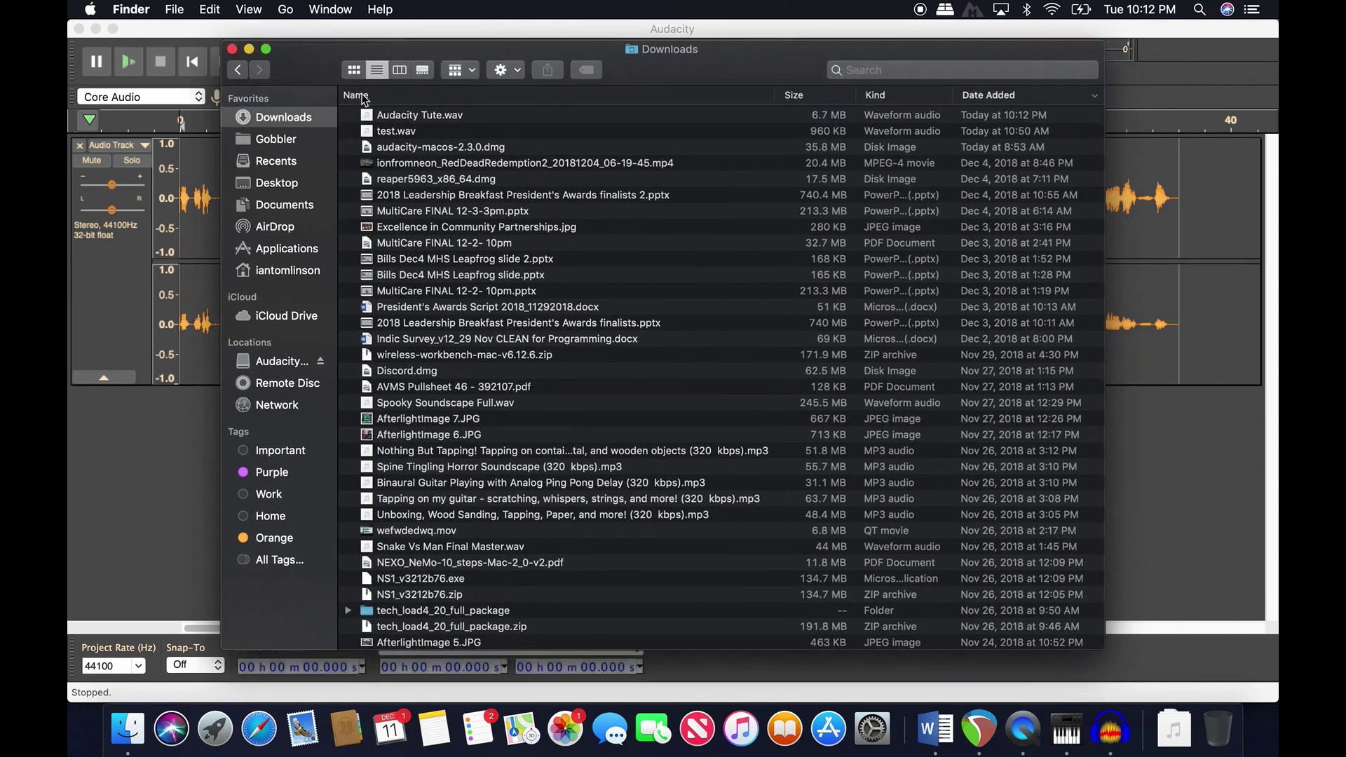
- Play a quick preview of Audacity Tute.wav and open its file information to check the metadata
{"action": "left_click", "coordinate": [412, 116]}
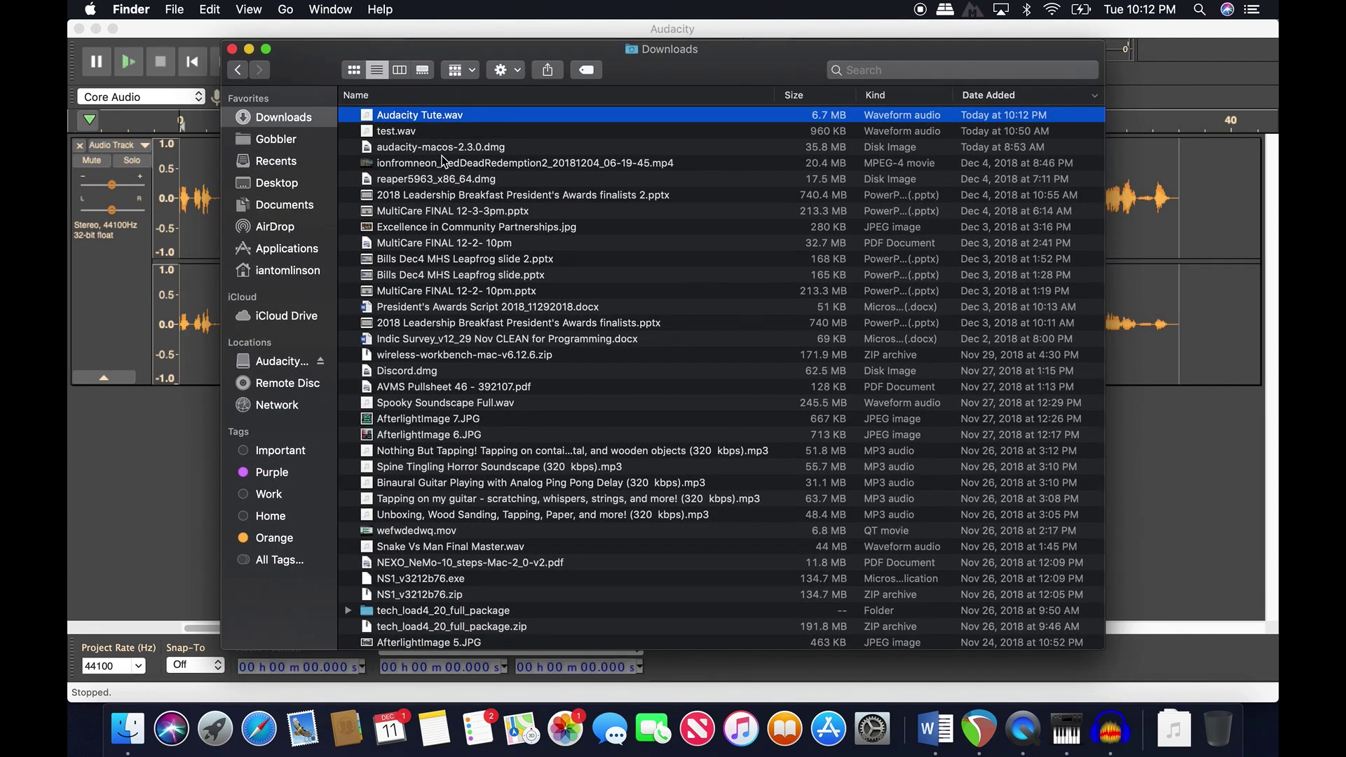
{"action": "key", "text": "space"}
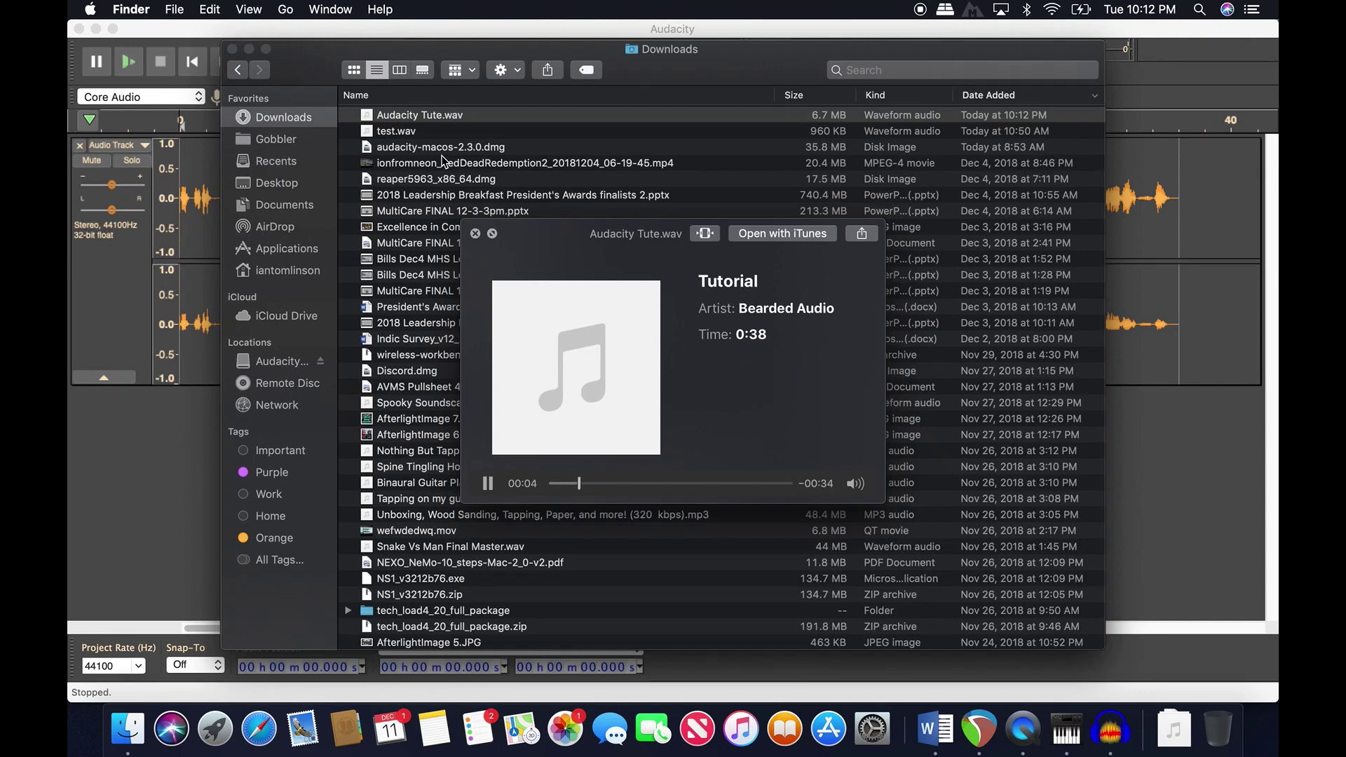
{"action": "key", "text": "space"}
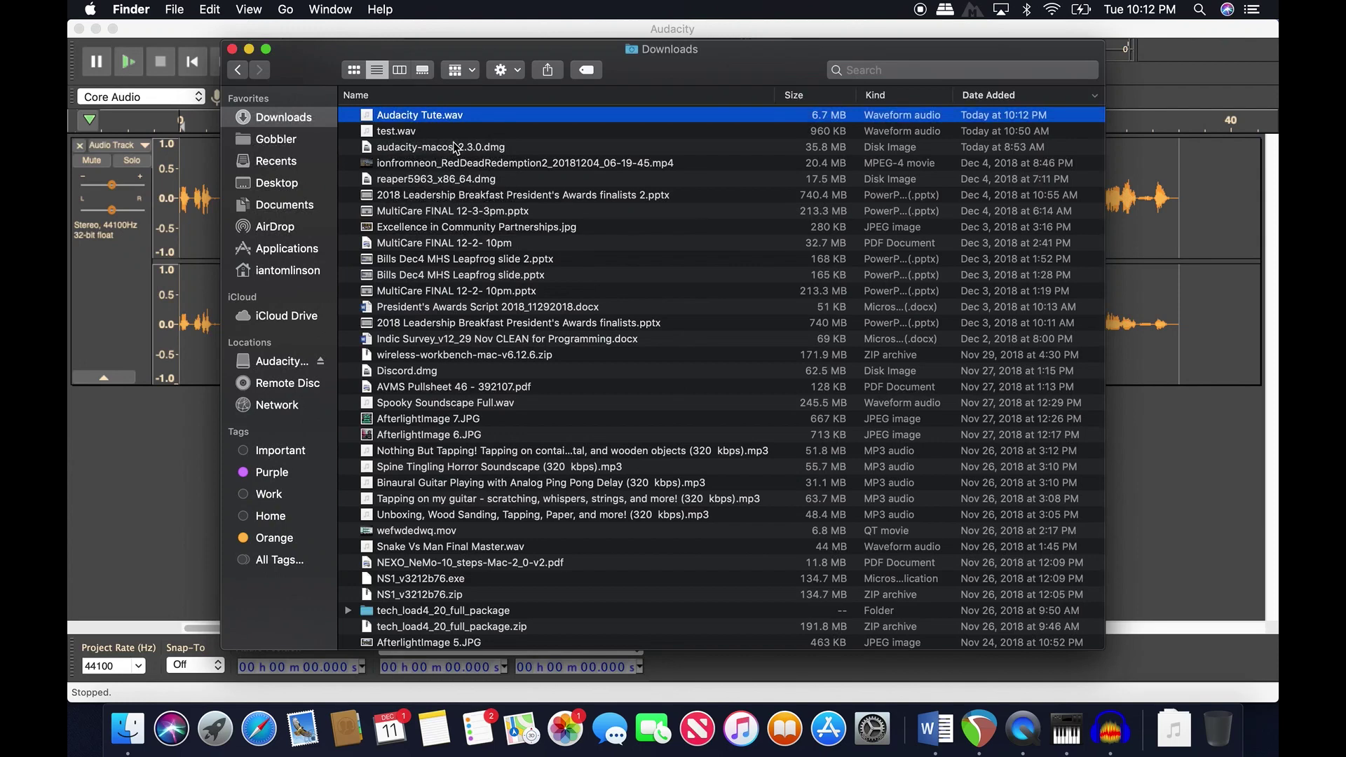
{"action": "key", "text": "super+i"}
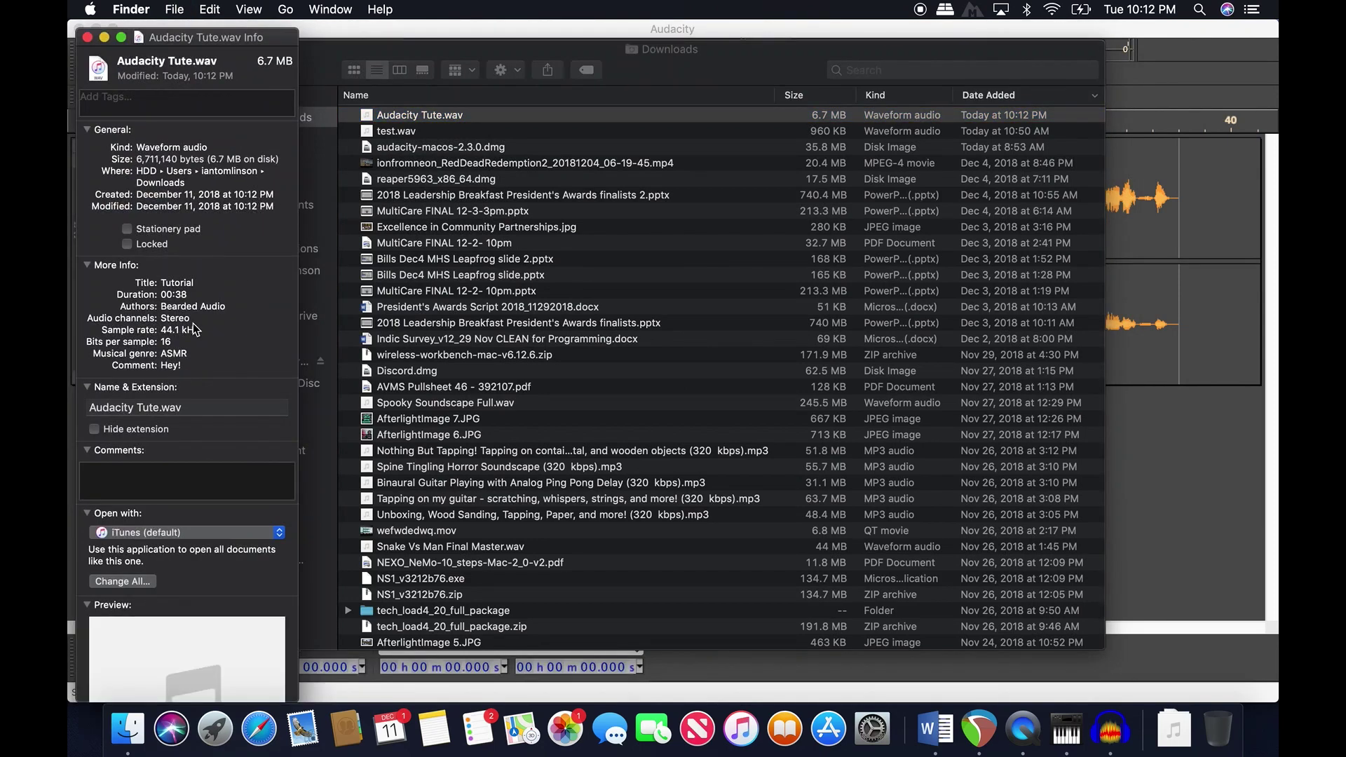
- Review the title, author, audio format, genre and comment in the file information, close it, and switch back to Audacity
{"action": "left_click_drag", "start_coordinate": [208, 285], "coordinate": [159, 309]}
{"action": "left_click_drag", "start_coordinate": [184, 365], "coordinate": [119, 378]}
{"action": "left_click_drag", "start_coordinate": [203, 353], "coordinate": [159, 353]}
{"action": "left_click", "coordinate": [88, 38]}
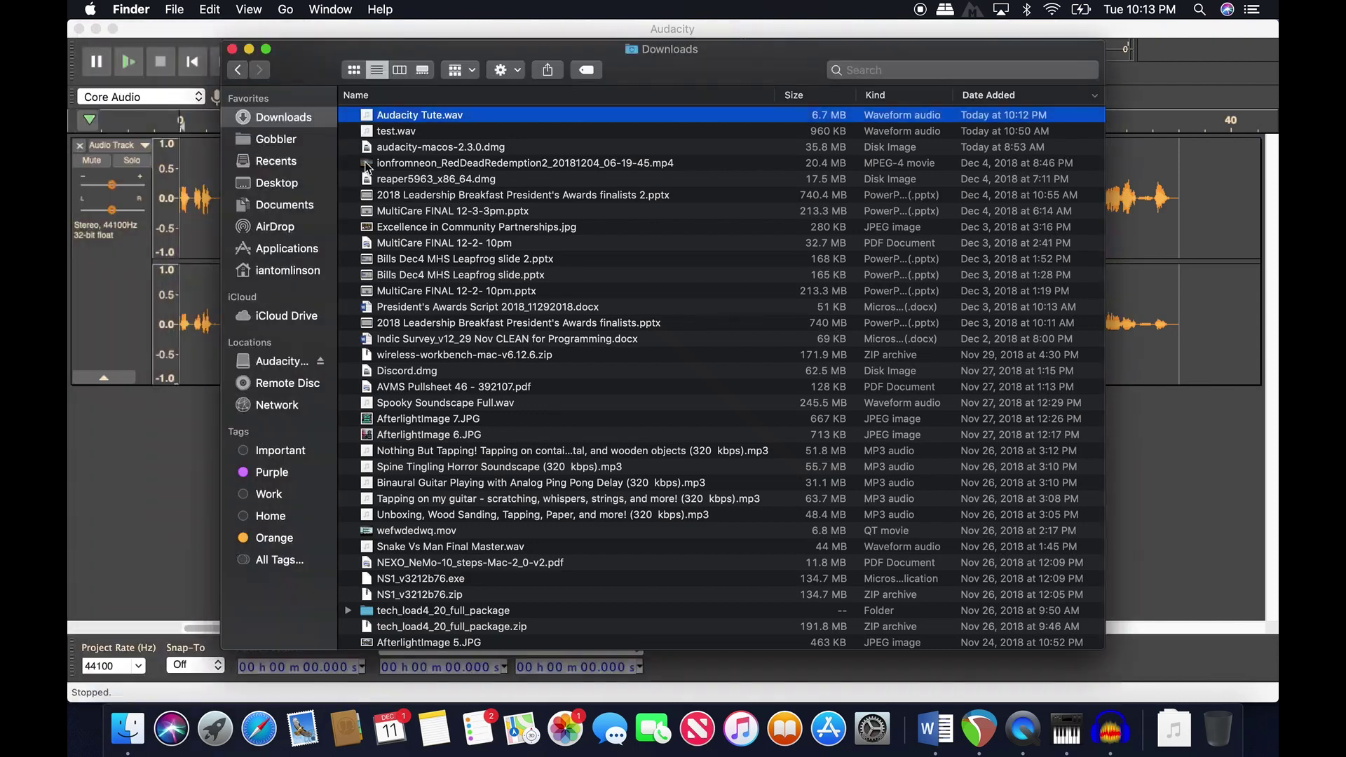
{"action": "key", "text": "super+h"}
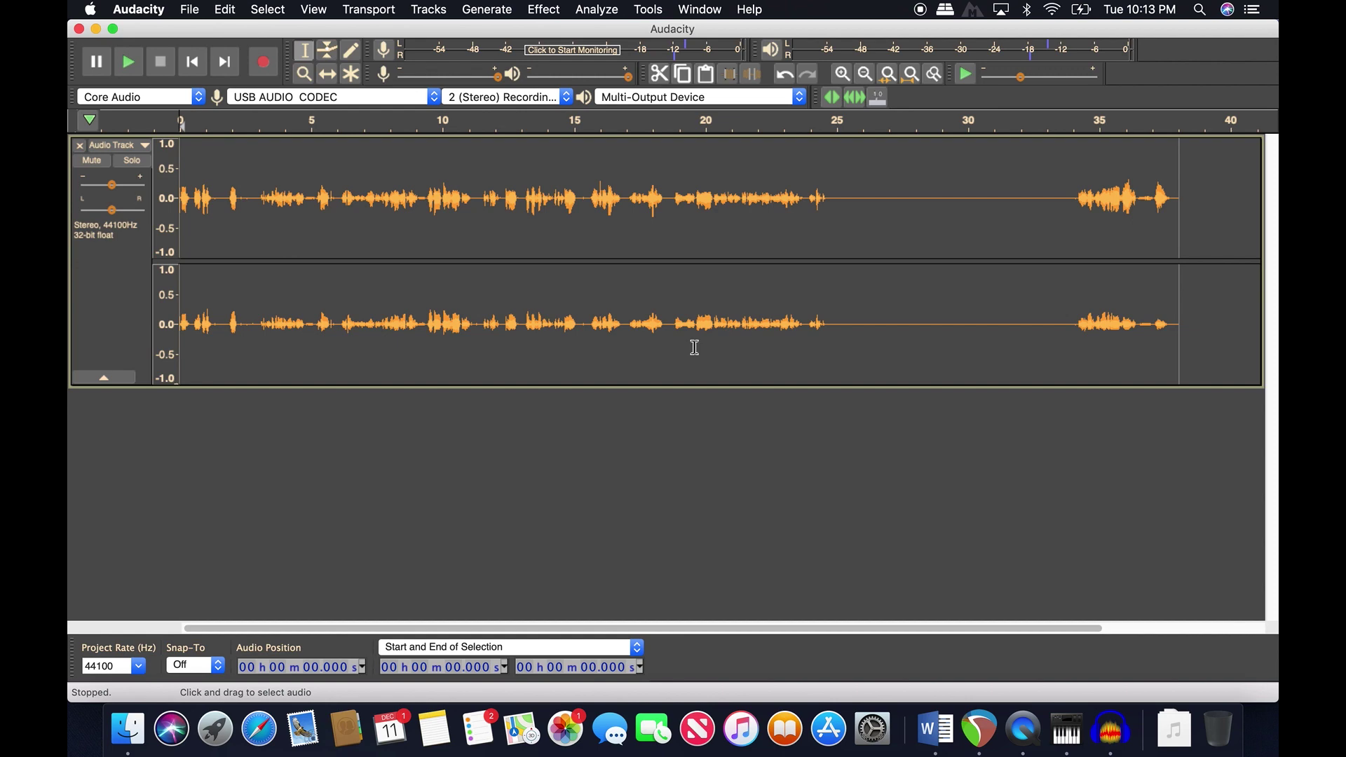
- Compare the speech between about 9.3 and 11.3 s with the silent gap between about 25.9 and 29.2 s by selecting each
{"action": "left_click", "coordinate": [521, 323]}
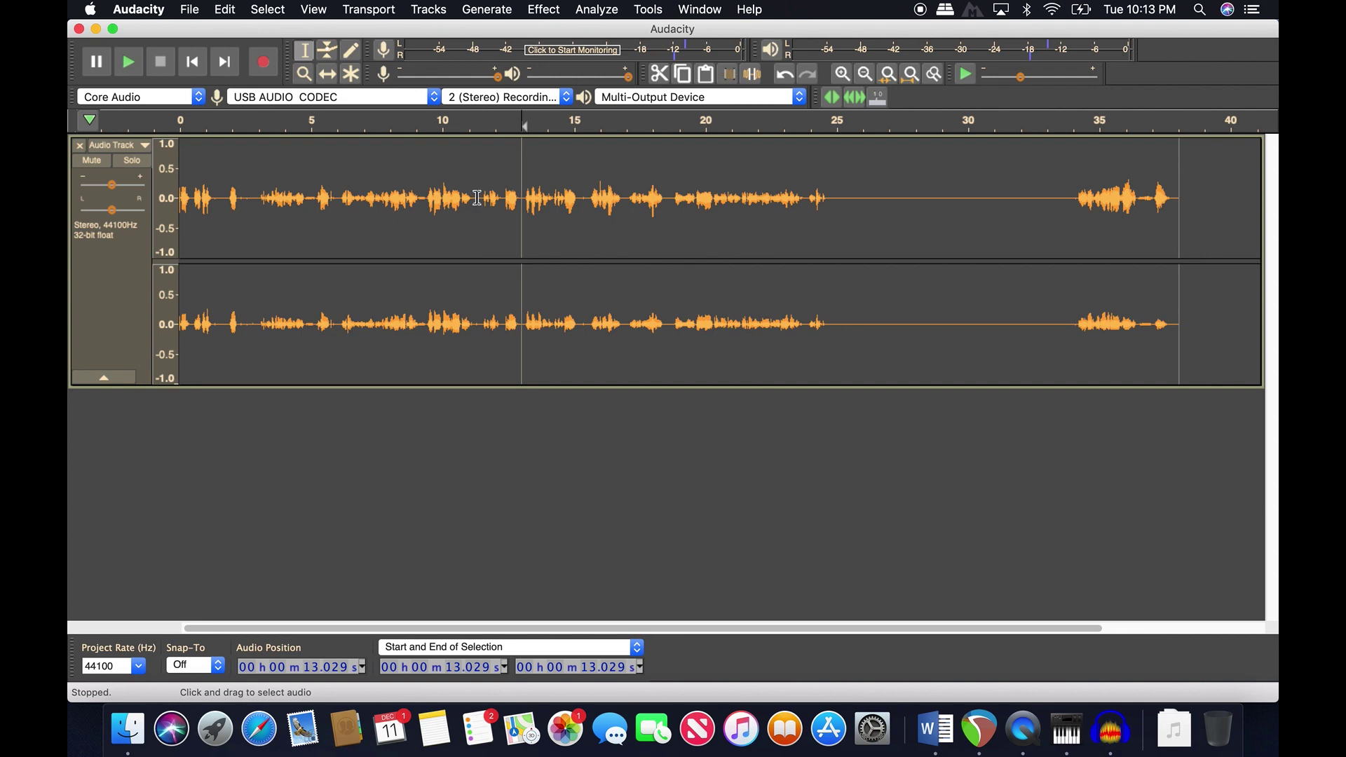
{"action": "left_click_drag", "start_coordinate": [475, 202], "coordinate": [425, 210]}
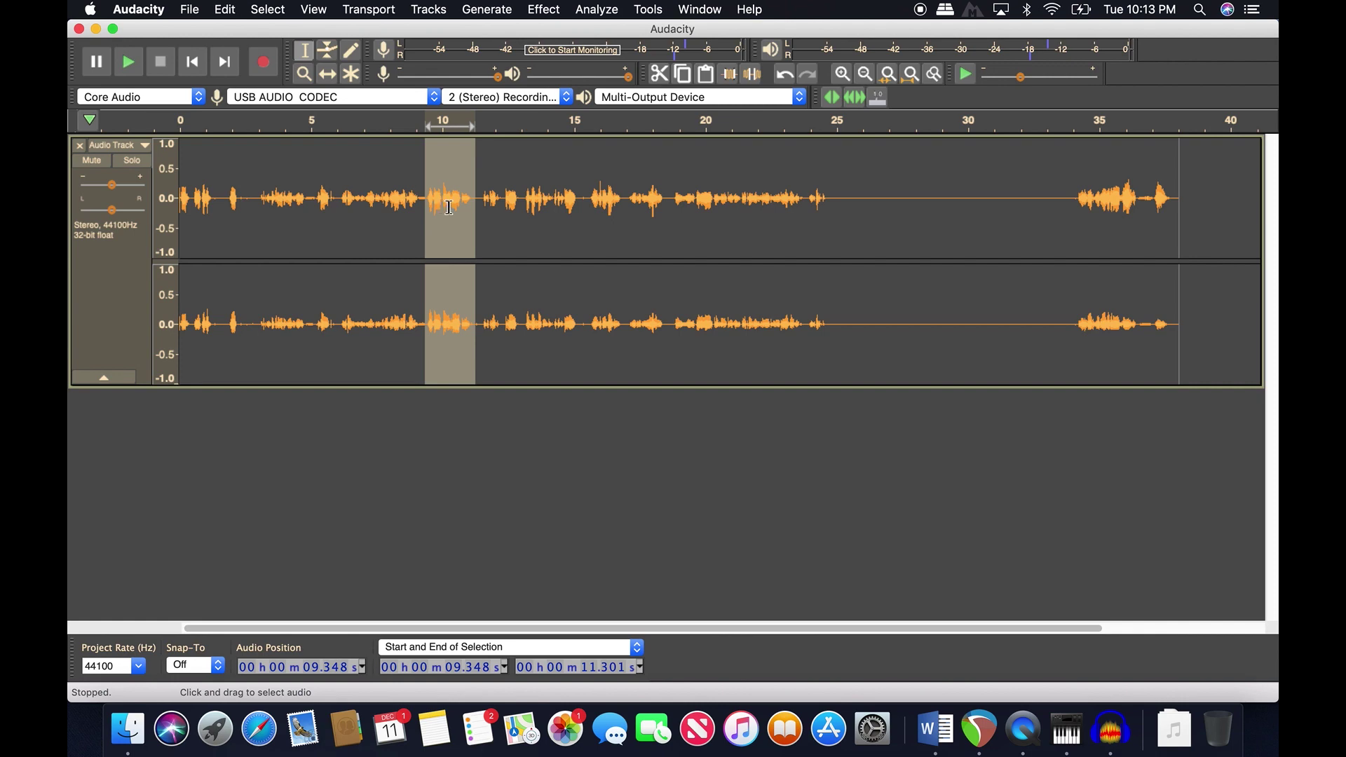
{"action": "left_click_drag", "start_coordinate": [896, 193], "coordinate": [943, 199]}
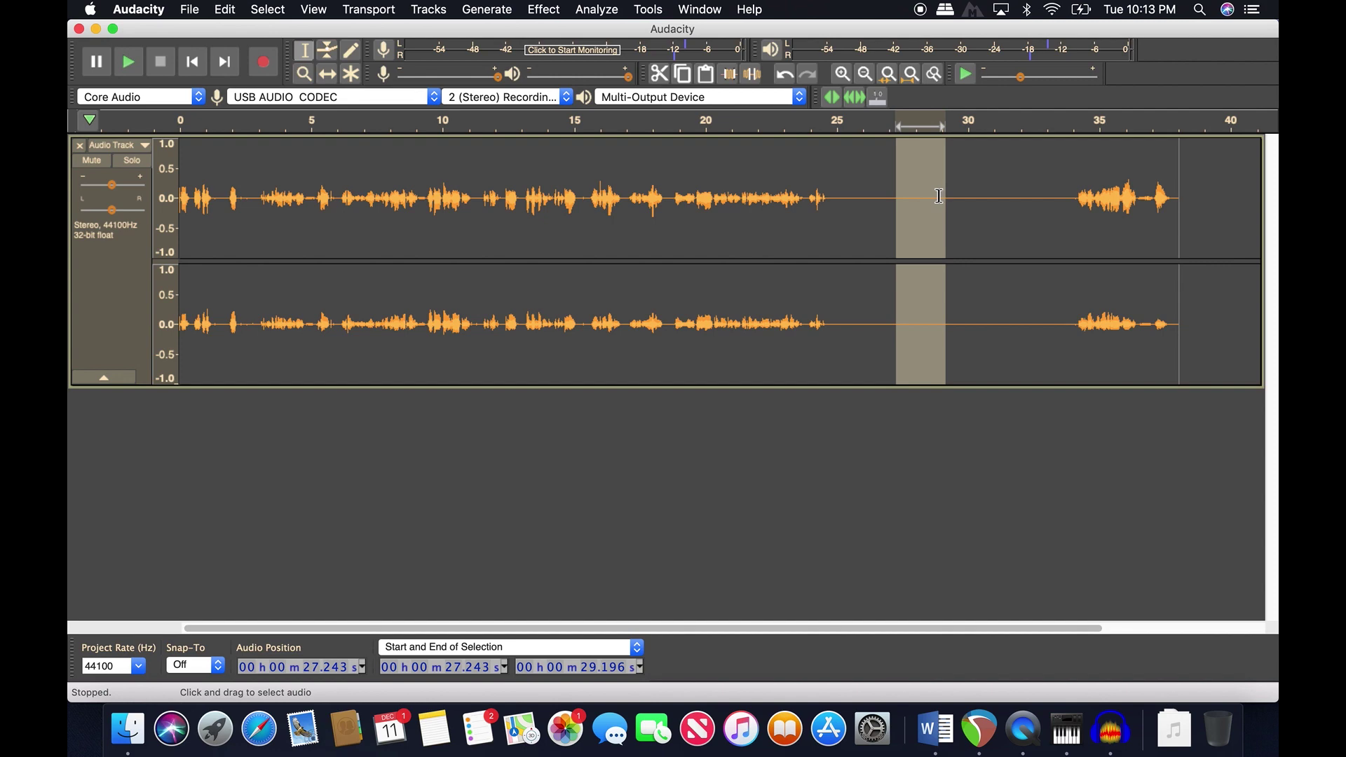
{"action": "left_click_drag", "start_coordinate": [858, 199], "coordinate": [939, 203]}
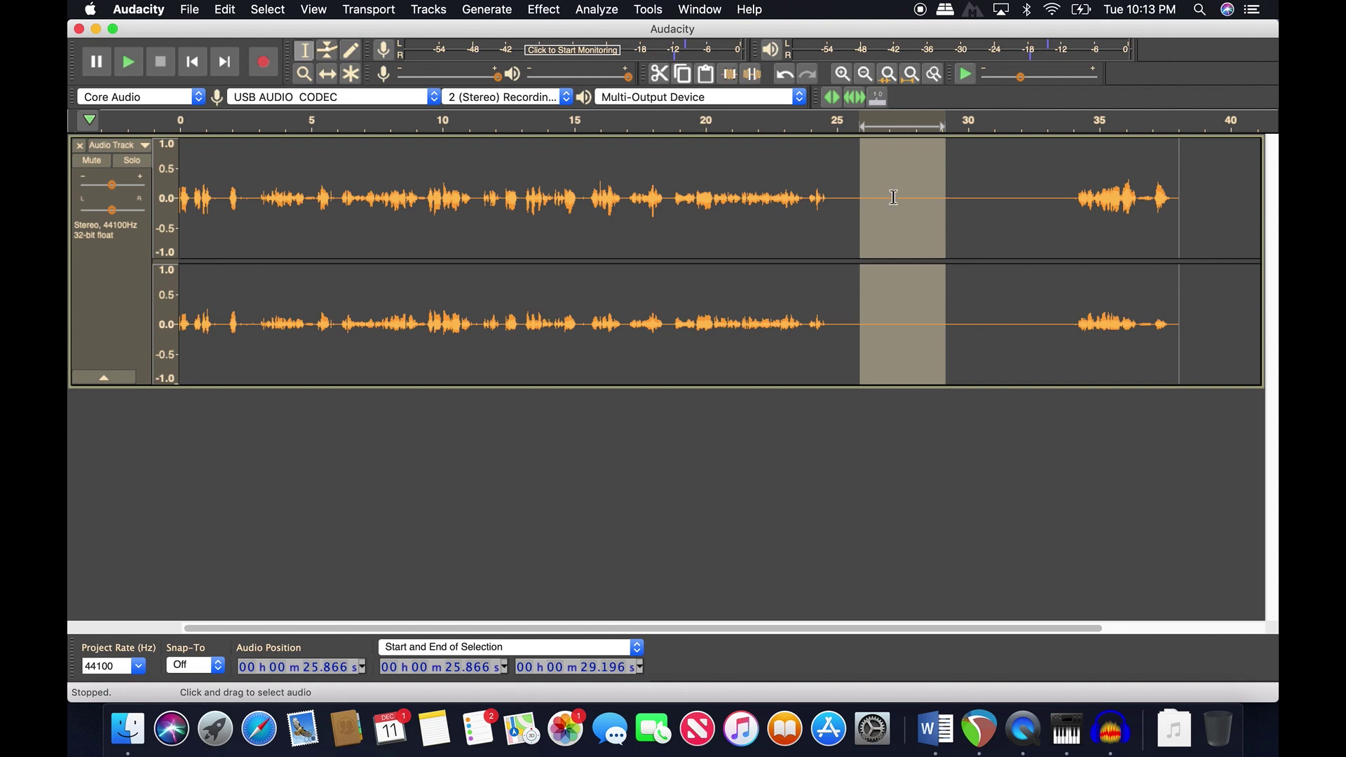
- Select the entire track and apply the Compressor effect with its current settings
{"action": "double_click", "coordinate": [710, 211]}
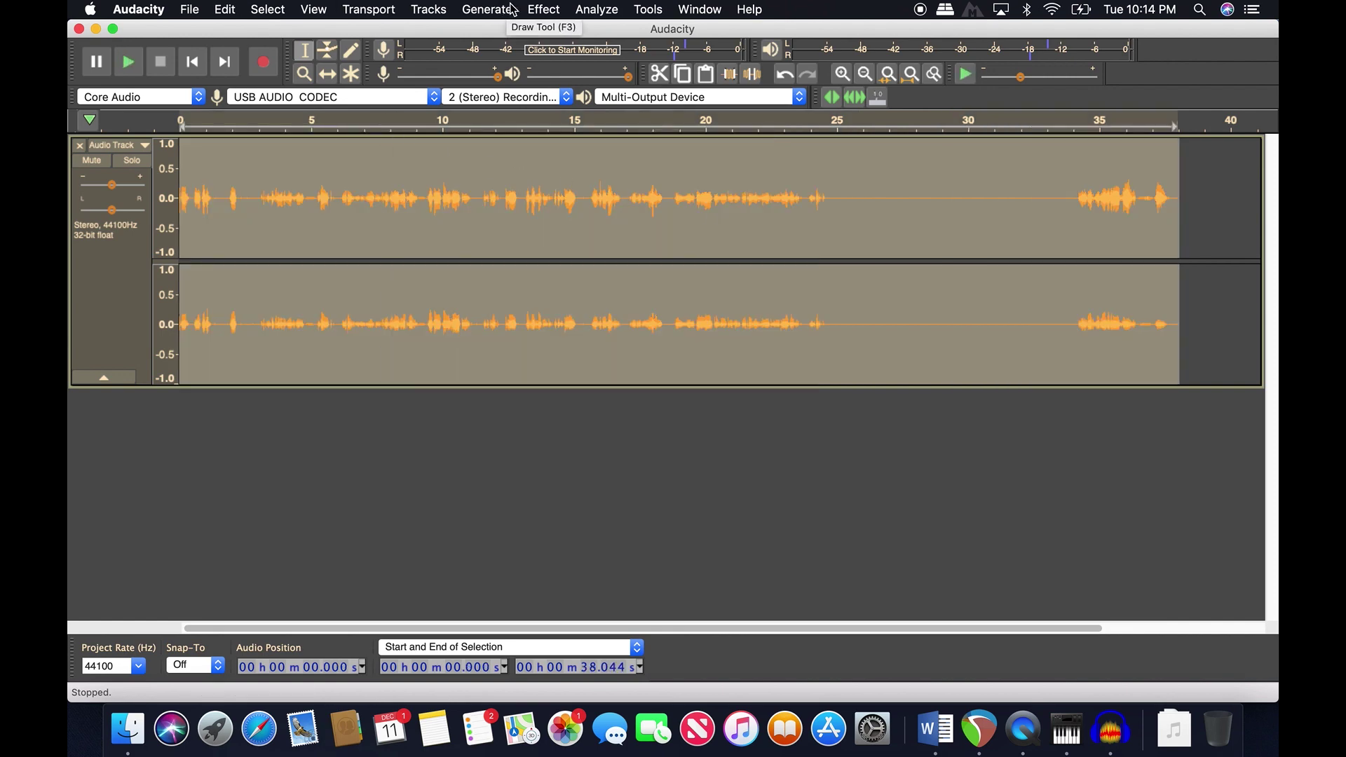
{"action": "left_click", "coordinate": [543, 9]}
{"action": "left_click", "coordinate": [649, 199]}
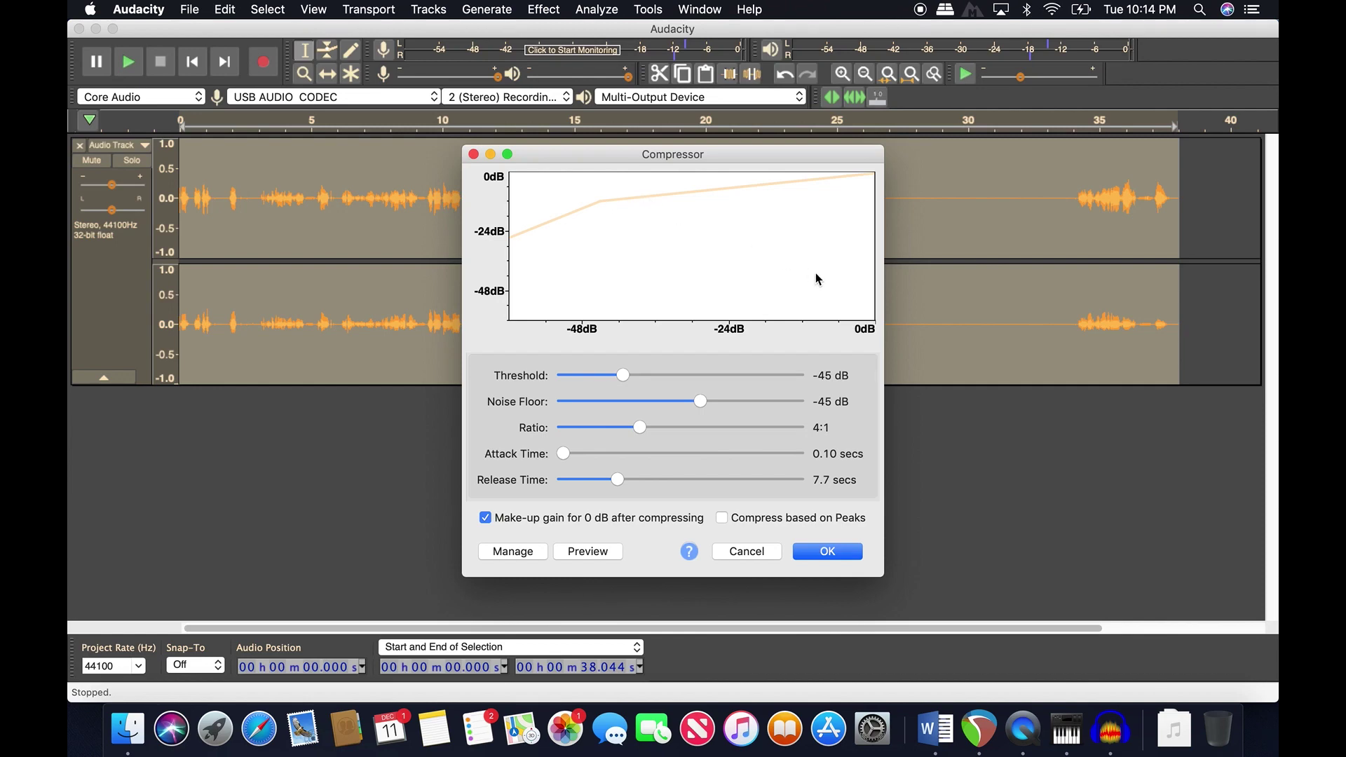
{"action": "left_click", "coordinate": [837, 553]}
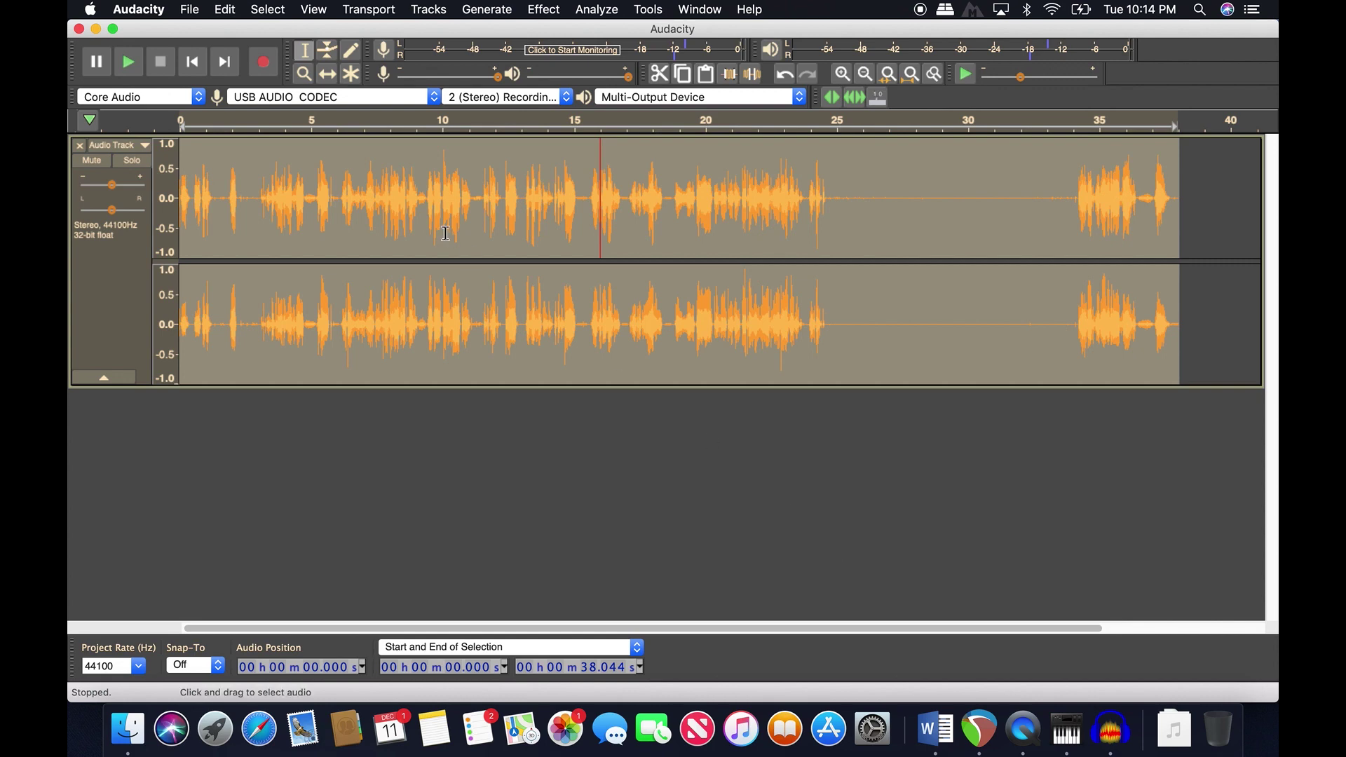
- Play the compressed track from its start for a few seconds and stop it
{"action": "left_click", "coordinate": [186, 72]}
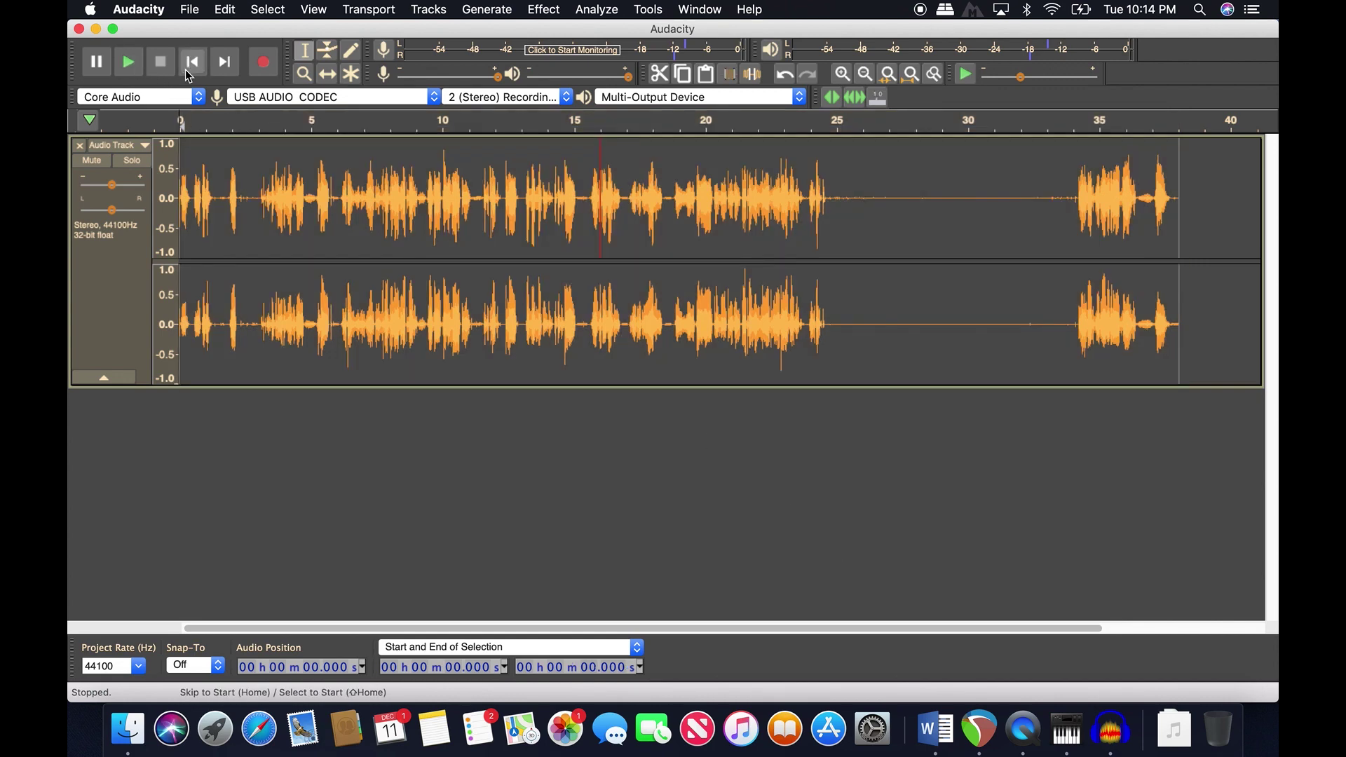
{"action": "left_click", "coordinate": [130, 63]}
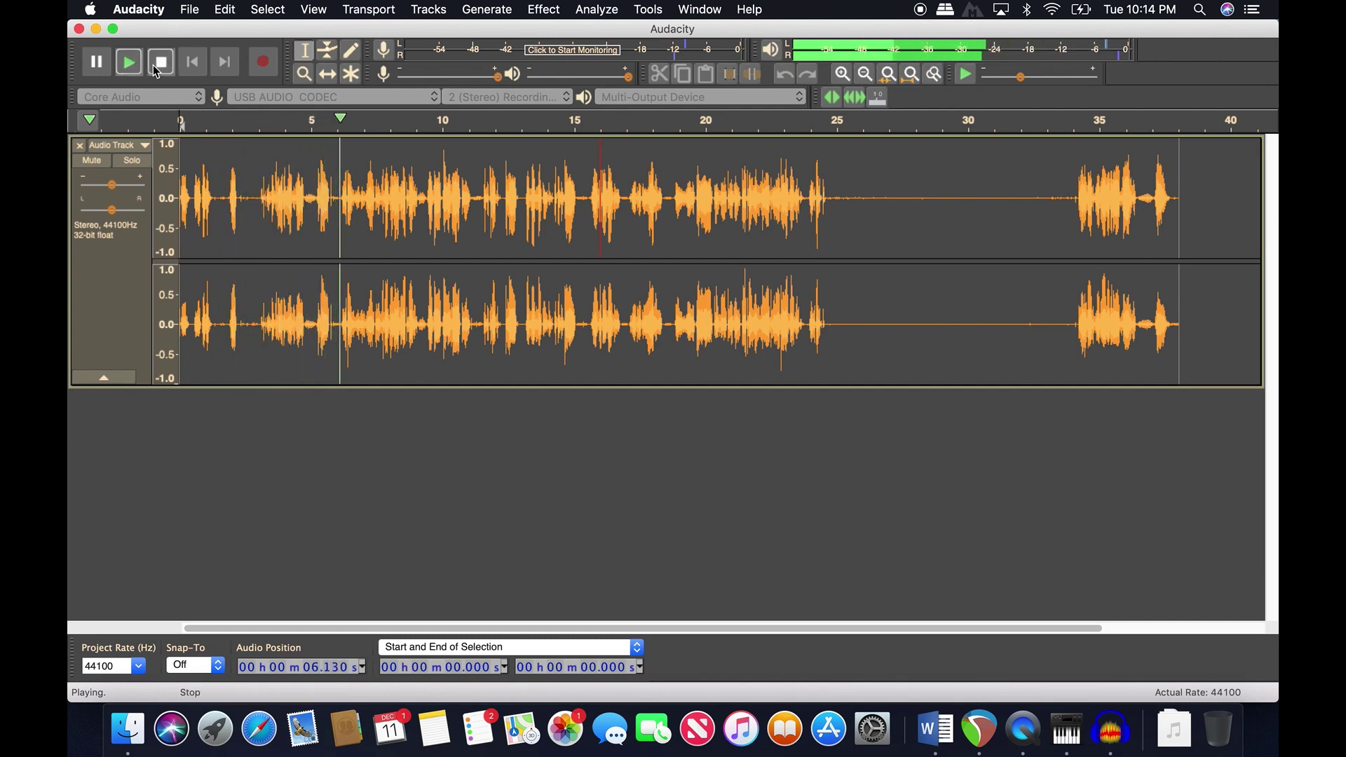
{"action": "left_click", "coordinate": [154, 67]}
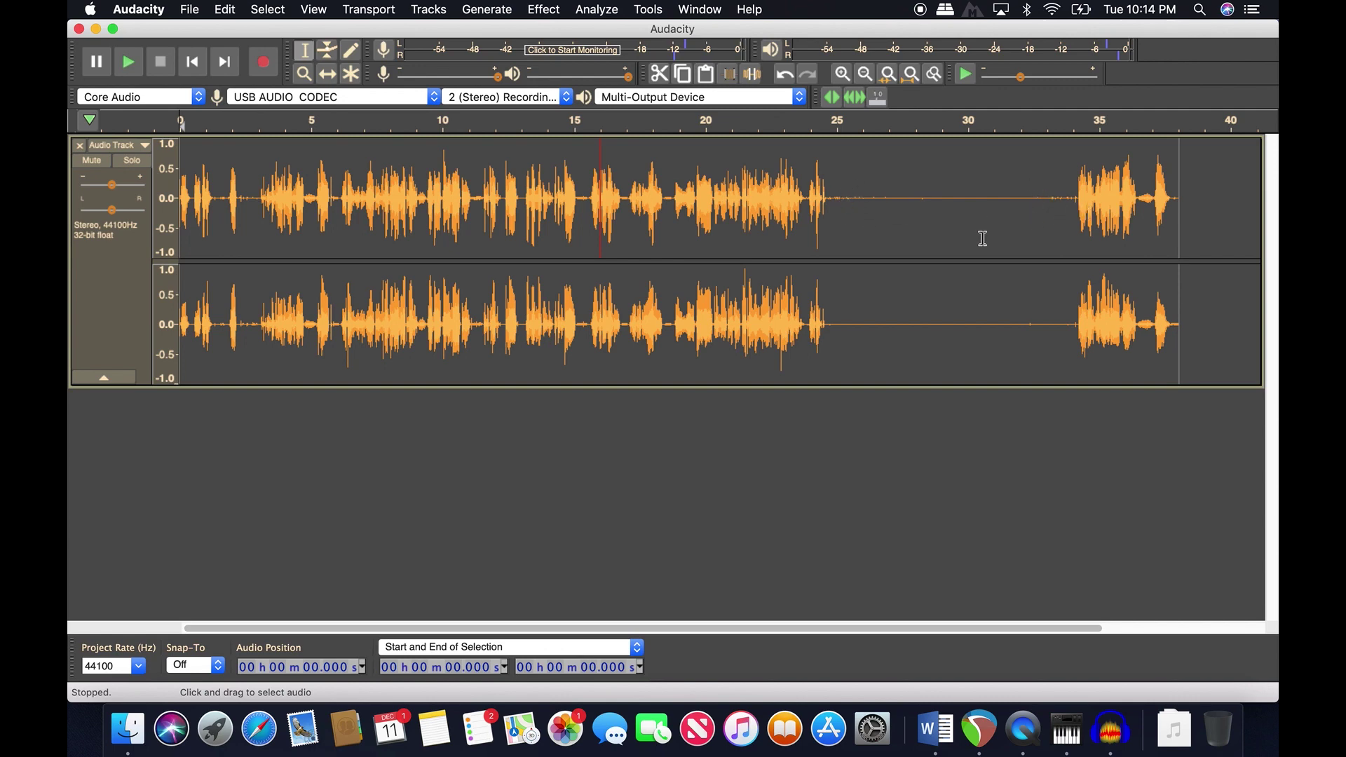
- Undo the compression to compare against the original waveform, and redo it
{"action": "key", "text": "super+z"}
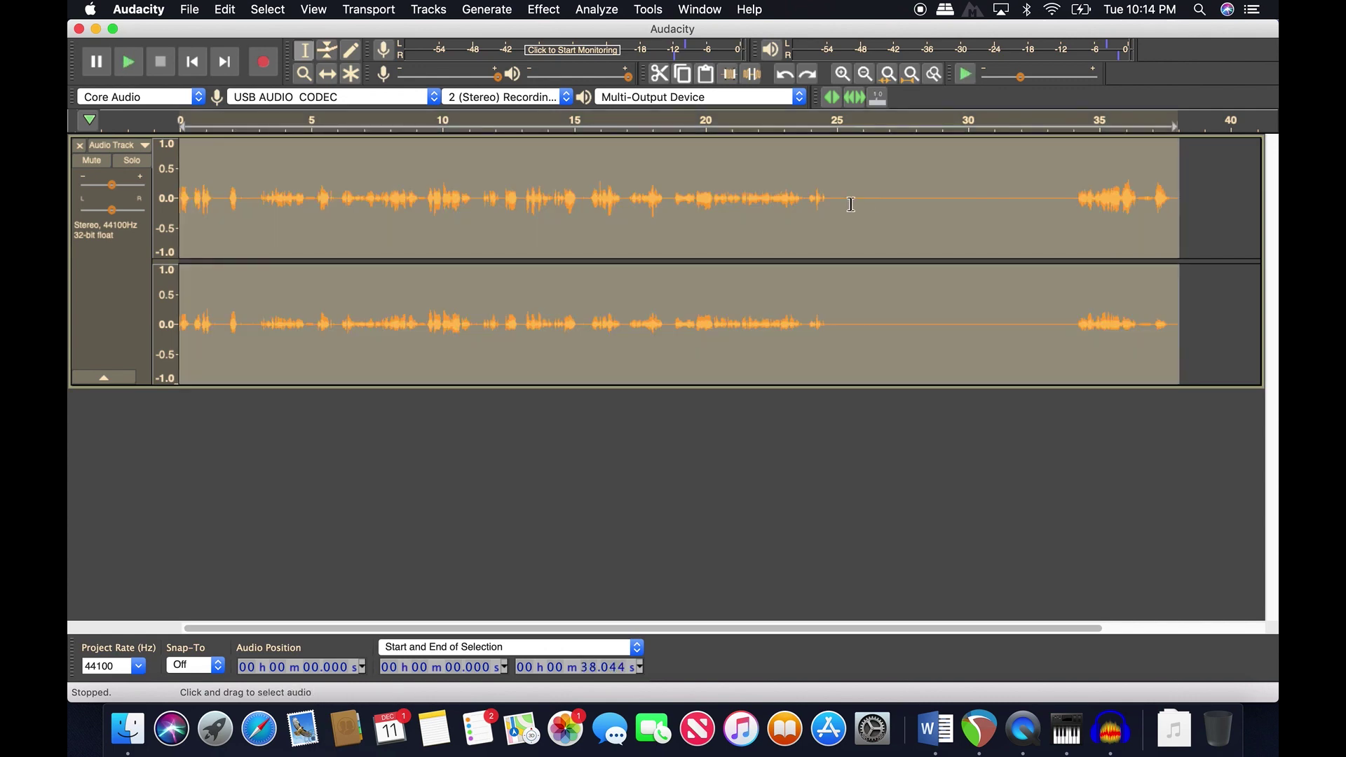
{"action": "left_click", "coordinate": [886, 232]}
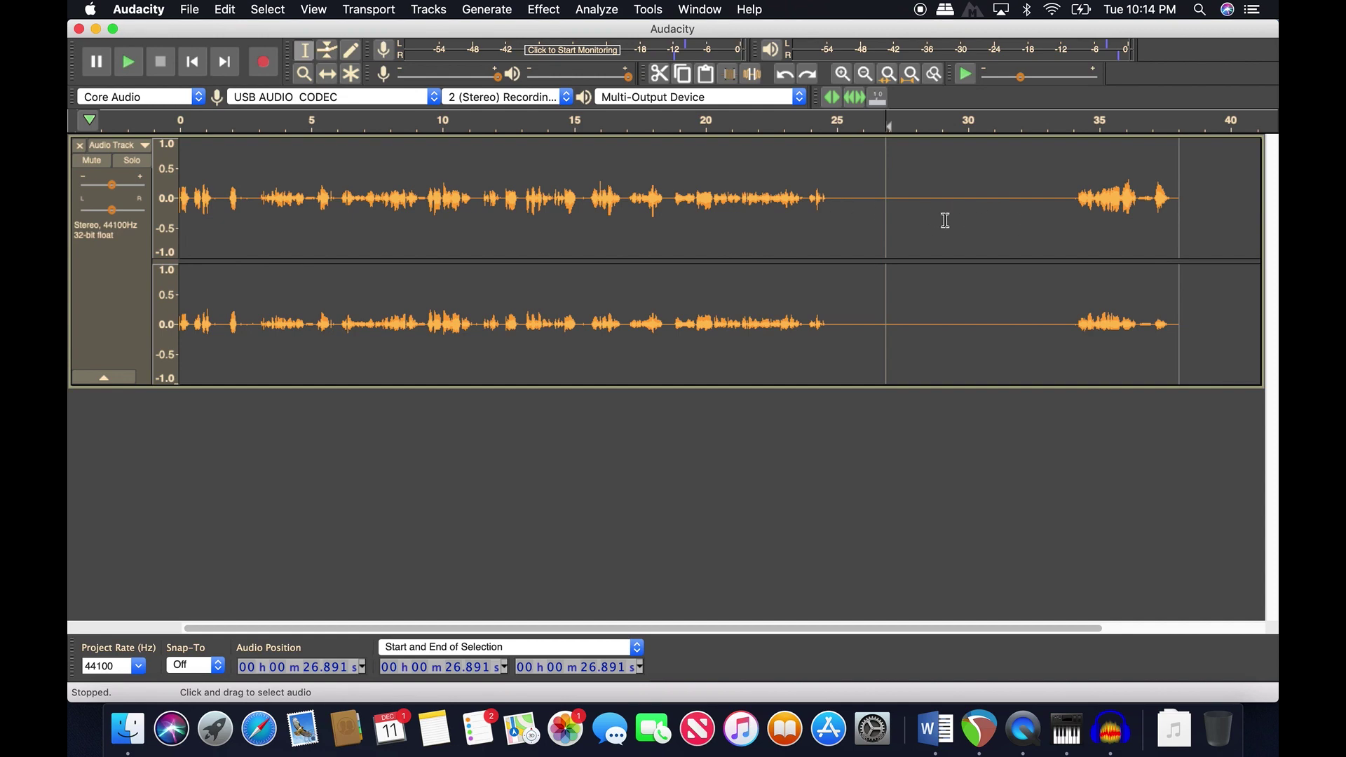
{"action": "key", "text": "super+shift+z"}
- Play the silent gap from about 25.8 s to listen for background noise
{"action": "left_click", "coordinate": [840, 209]}
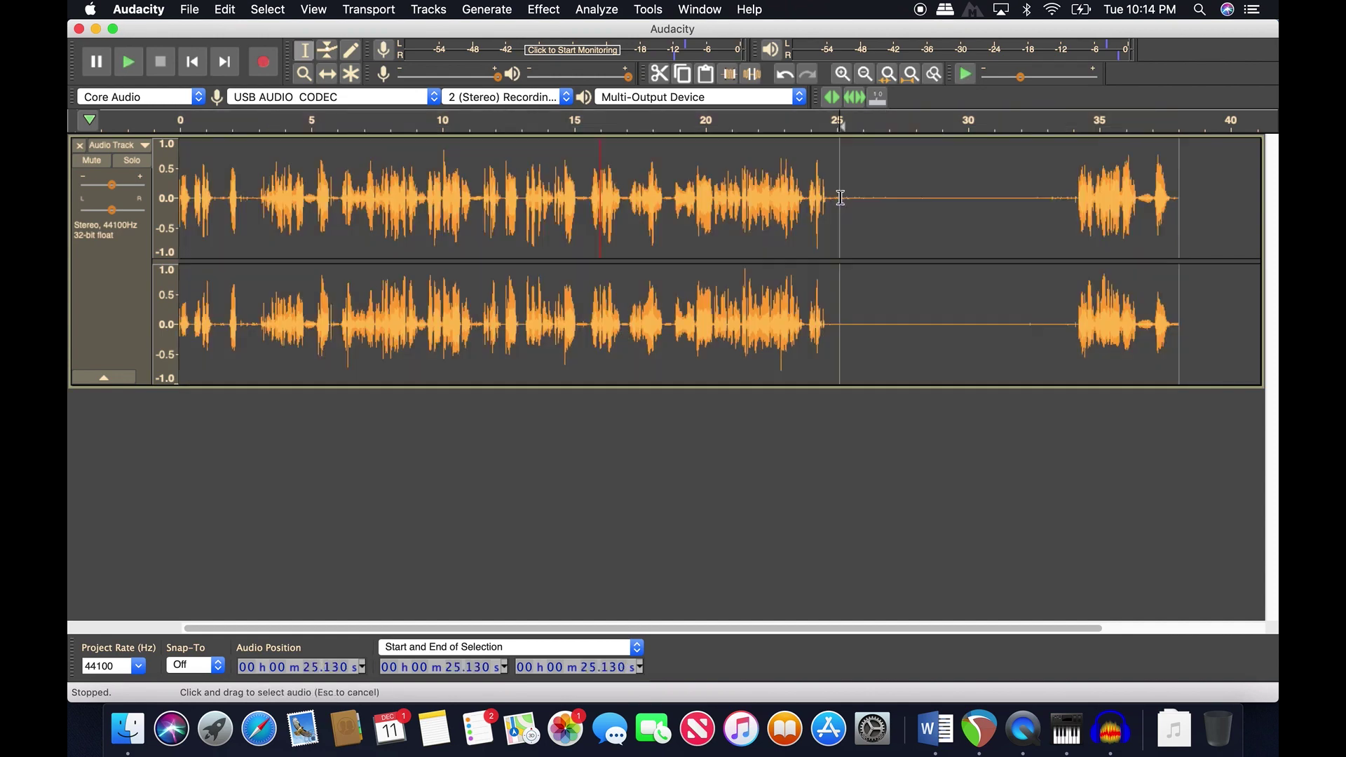
{"action": "left_click", "coordinate": [858, 202]}
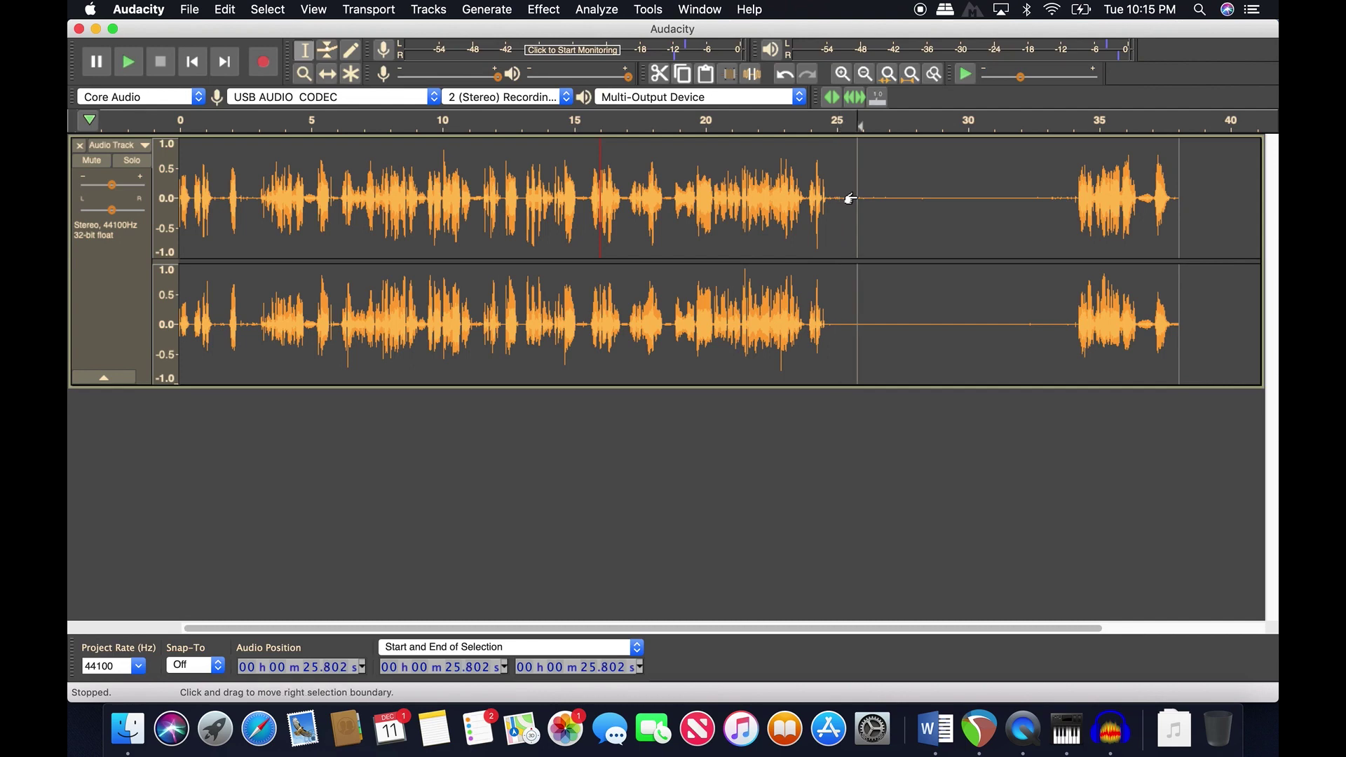
{"action": "key", "text": "space"}
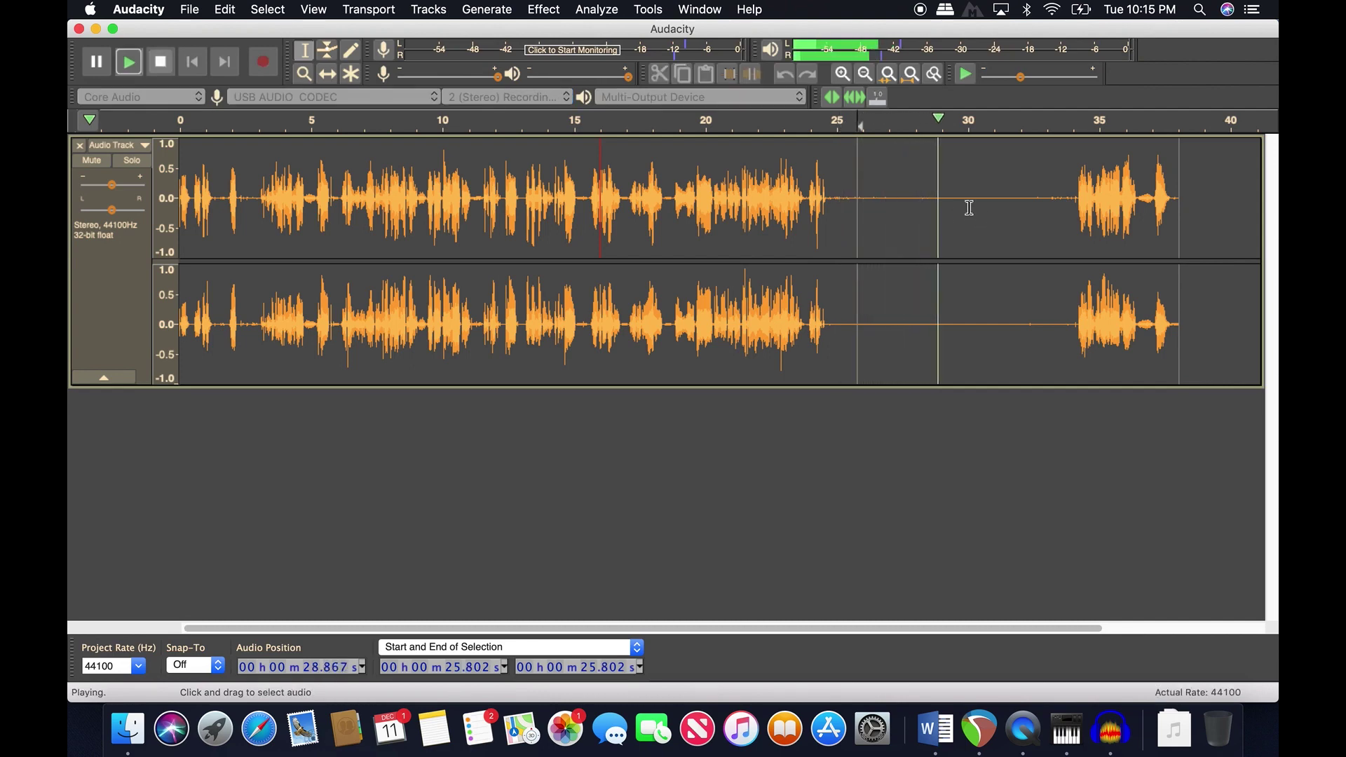
- Select the noise-only section from about 25.9 to 28.9 s and capture it as the Noise Reduction profile
{"action": "left_click", "coordinate": [861, 176]}
{"action": "left_click_drag", "start_coordinate": [863, 177], "coordinate": [939, 184]}
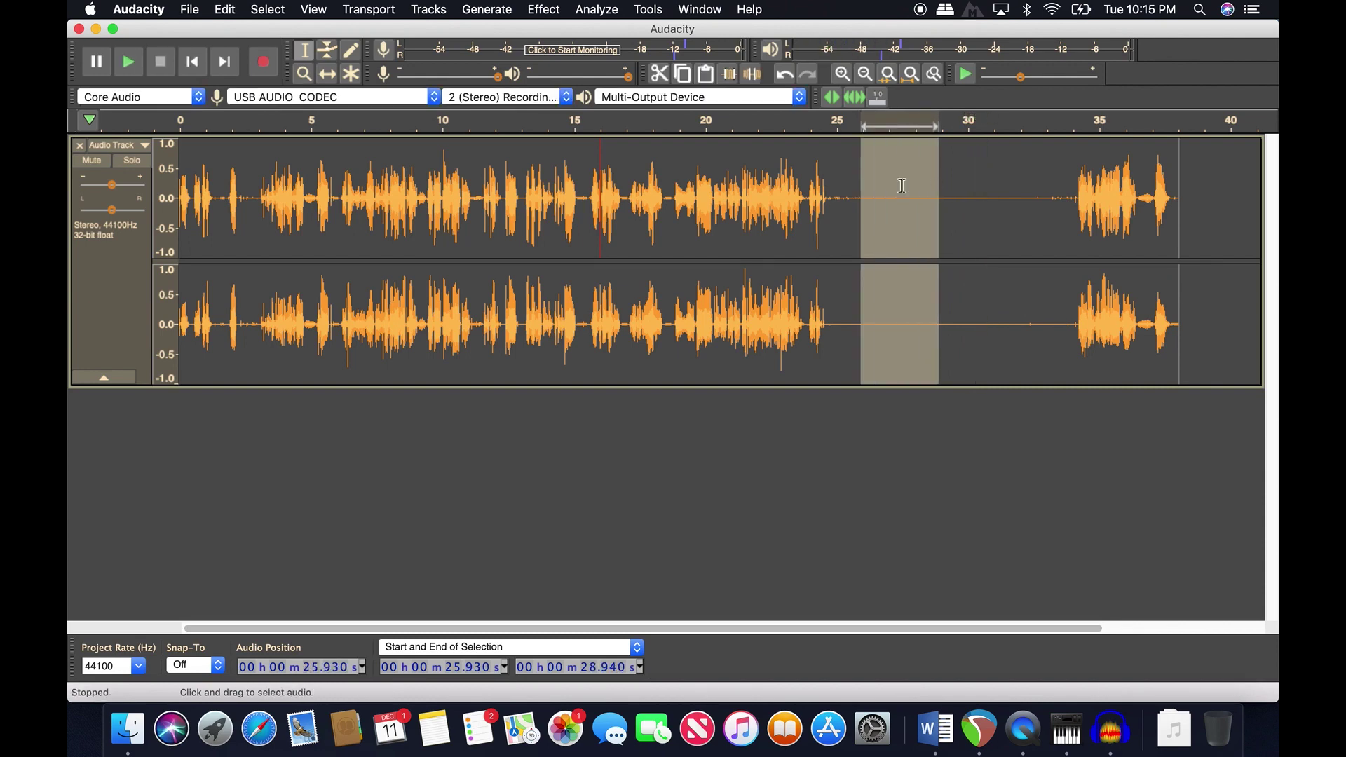
{"action": "left_click", "coordinate": [543, 9]}
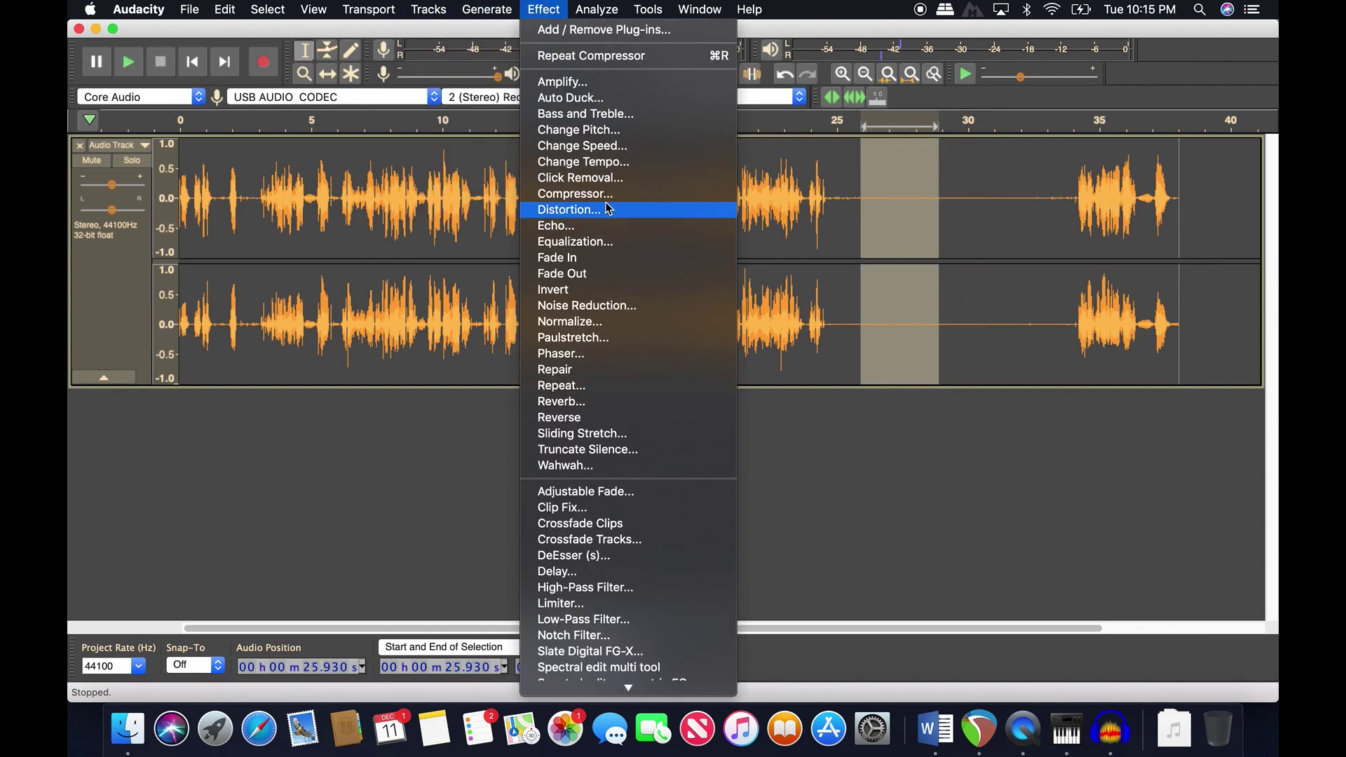
{"action": "left_click", "coordinate": [647, 312]}
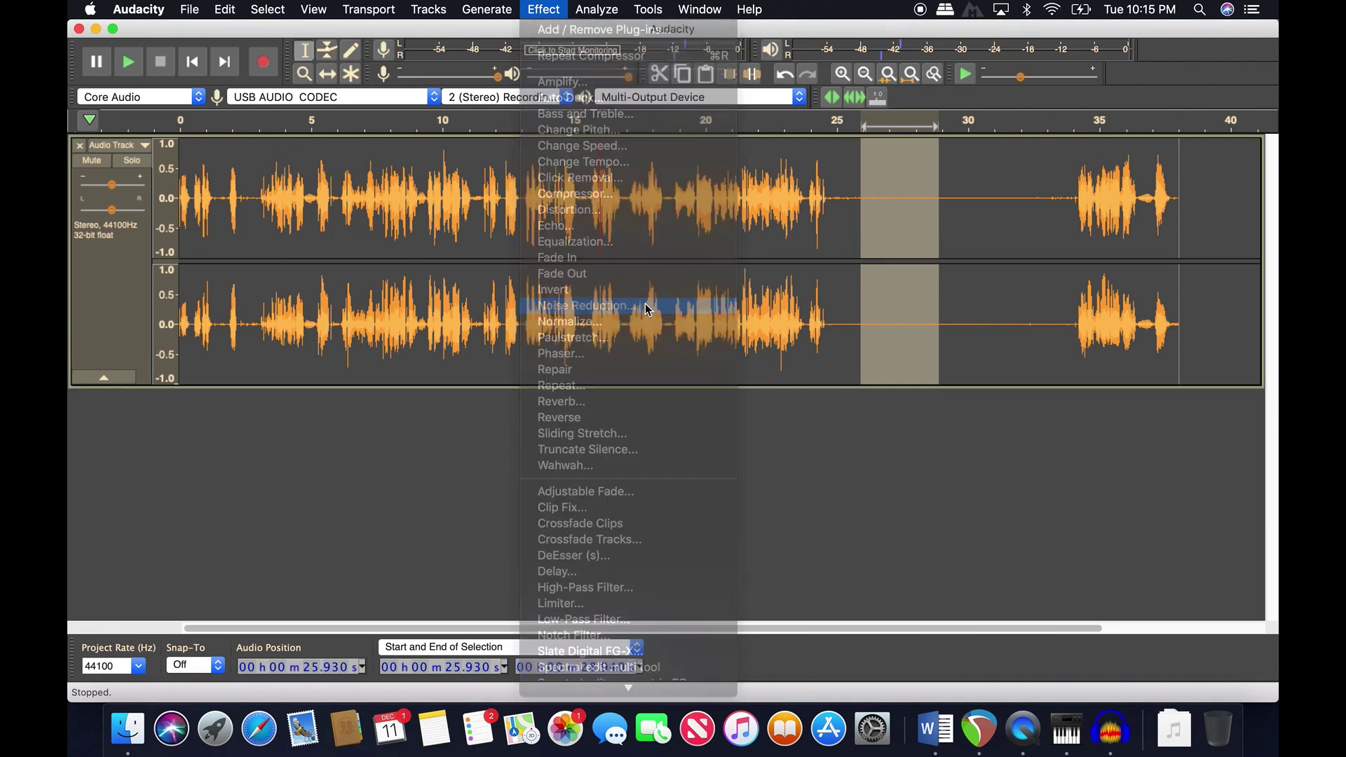
{"action": "left_click", "coordinate": [658, 275]}
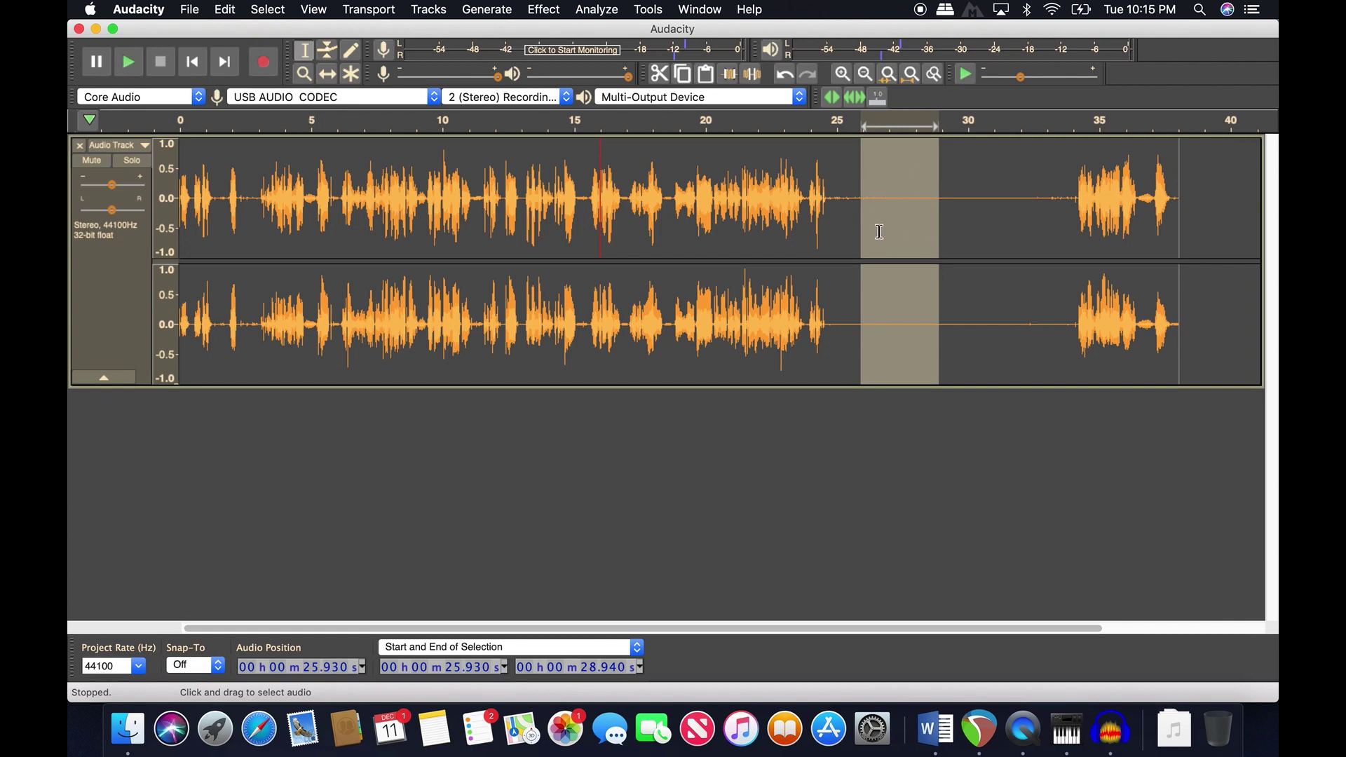
- Select the entire track and apply Noise Reduction with the reduction amount set to 12 dB
{"action": "key", "text": "super+a"}
{"action": "left_click", "coordinate": [487, 9]}
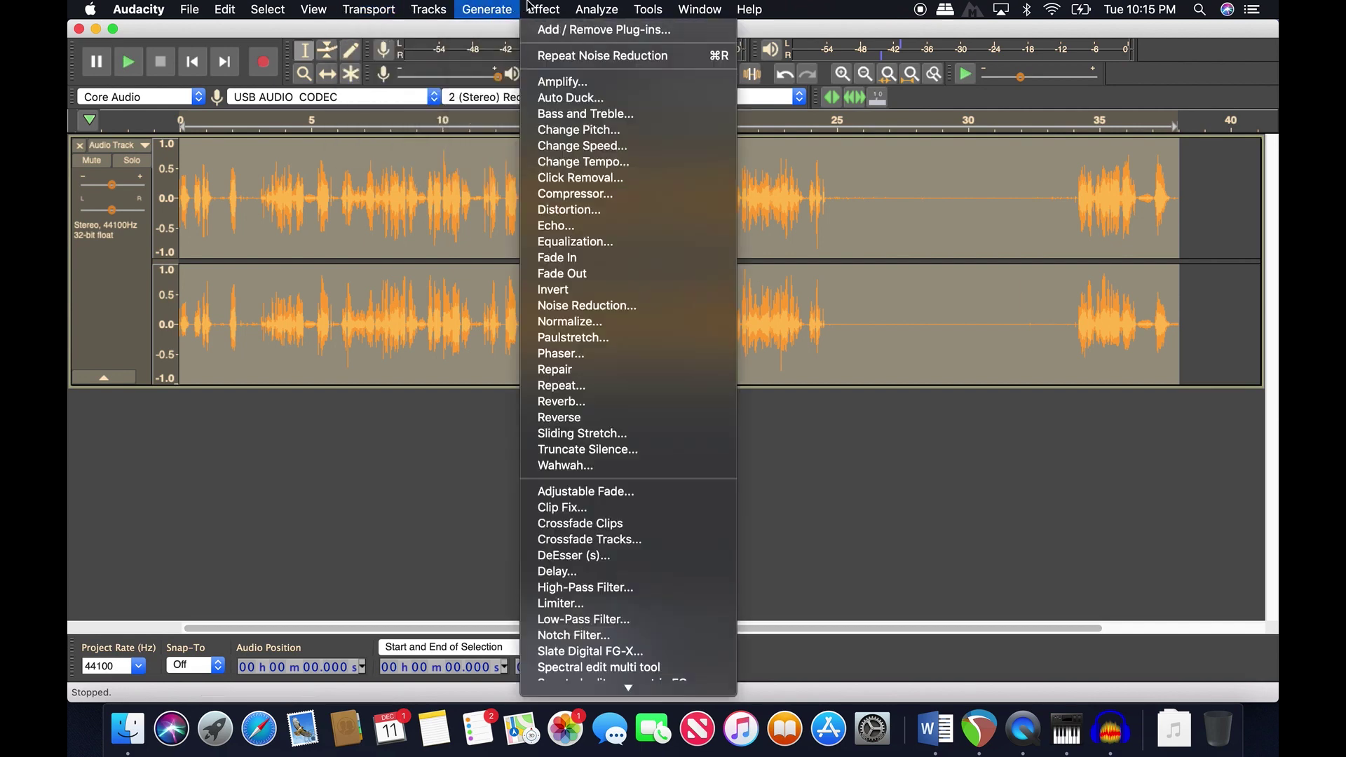
{"action": "left_click", "coordinate": [629, 305]}
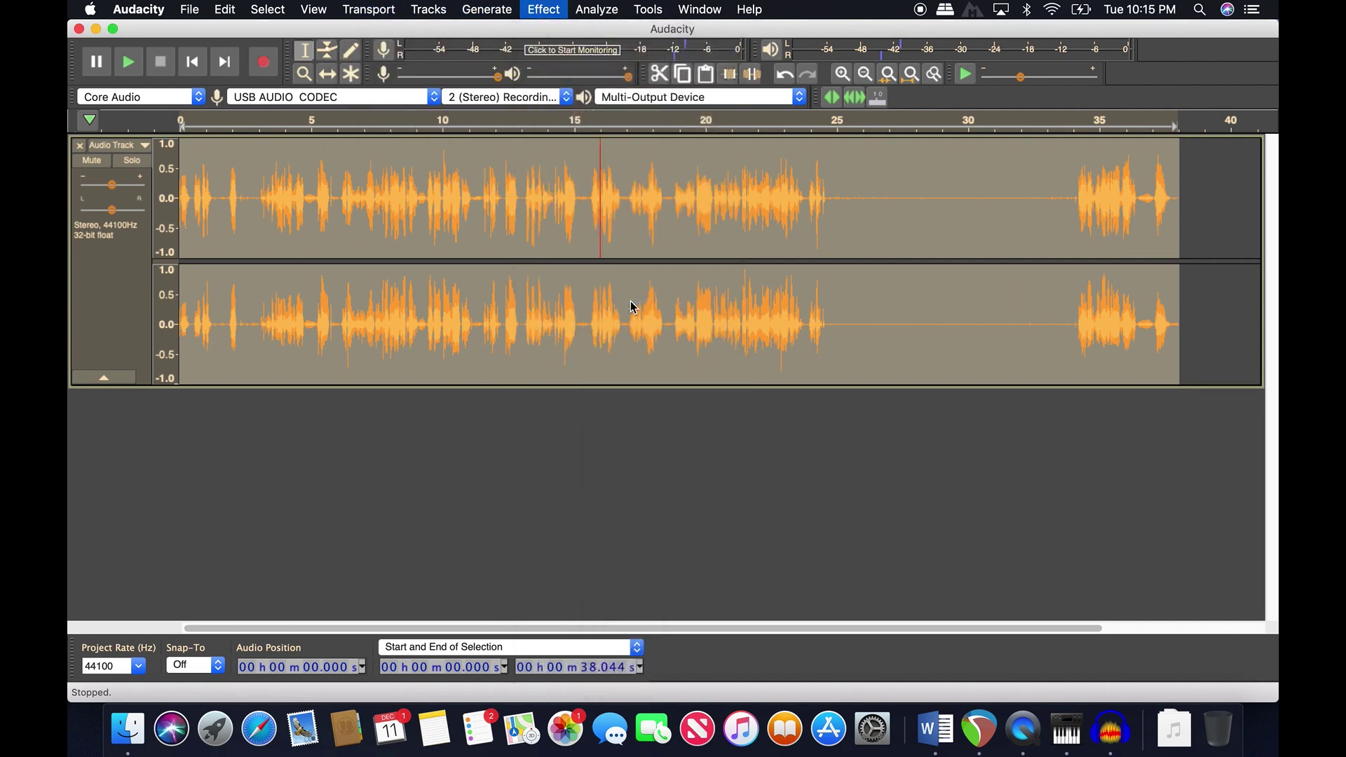
{"action": "double_click", "coordinate": [716, 390]}
{"action": "type", "text": "12"}
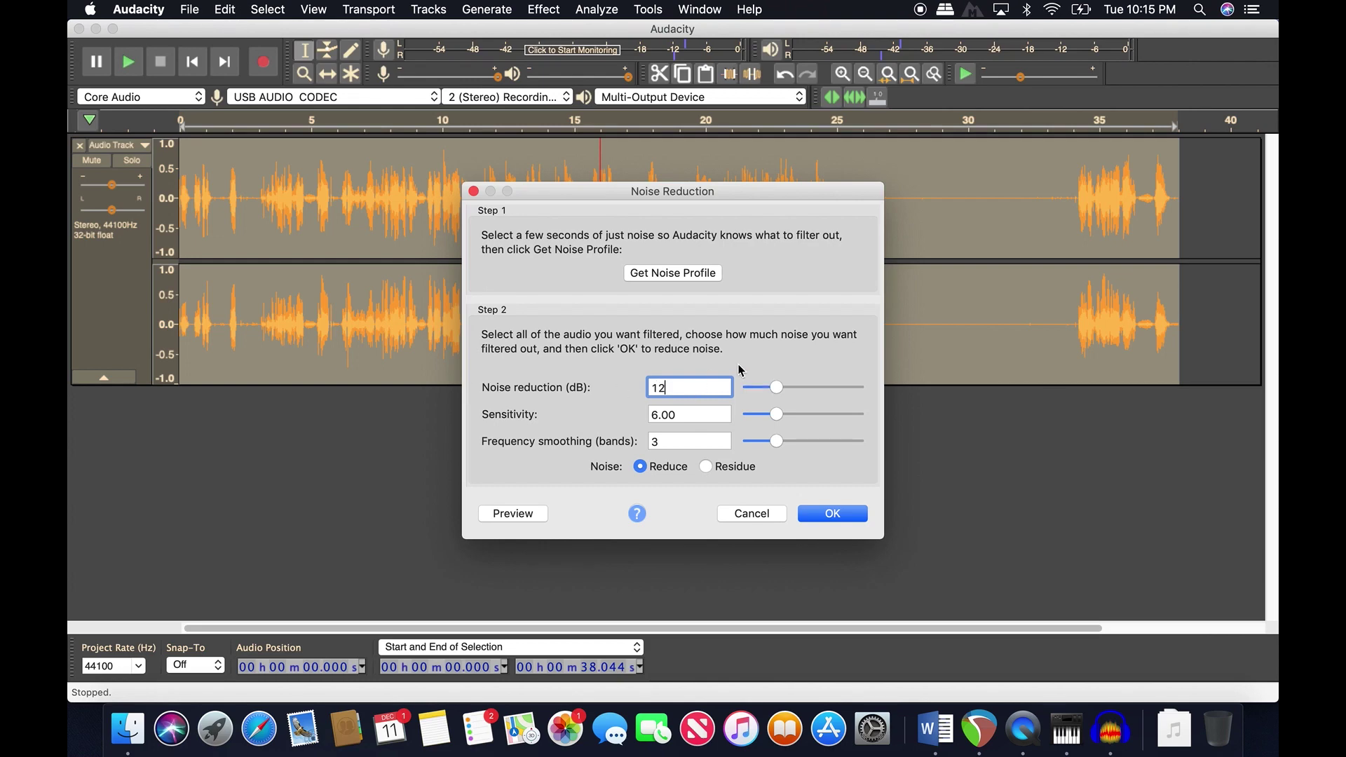
{"action": "left_click", "coordinate": [829, 517]}
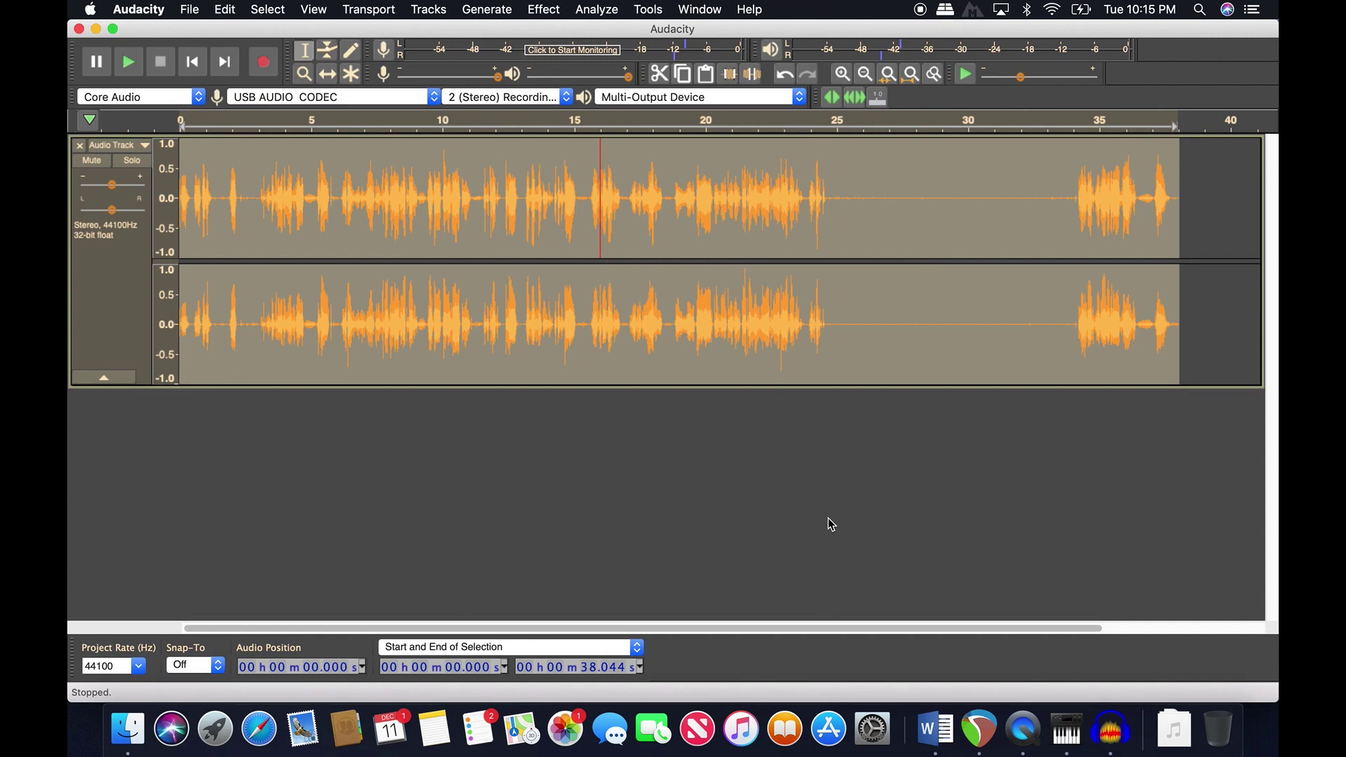
- Play the noise-reduced silent gap from about 25.5 s and stop playback
{"action": "left_click", "coordinate": [849, 196]}
{"action": "key", "text": "space"}
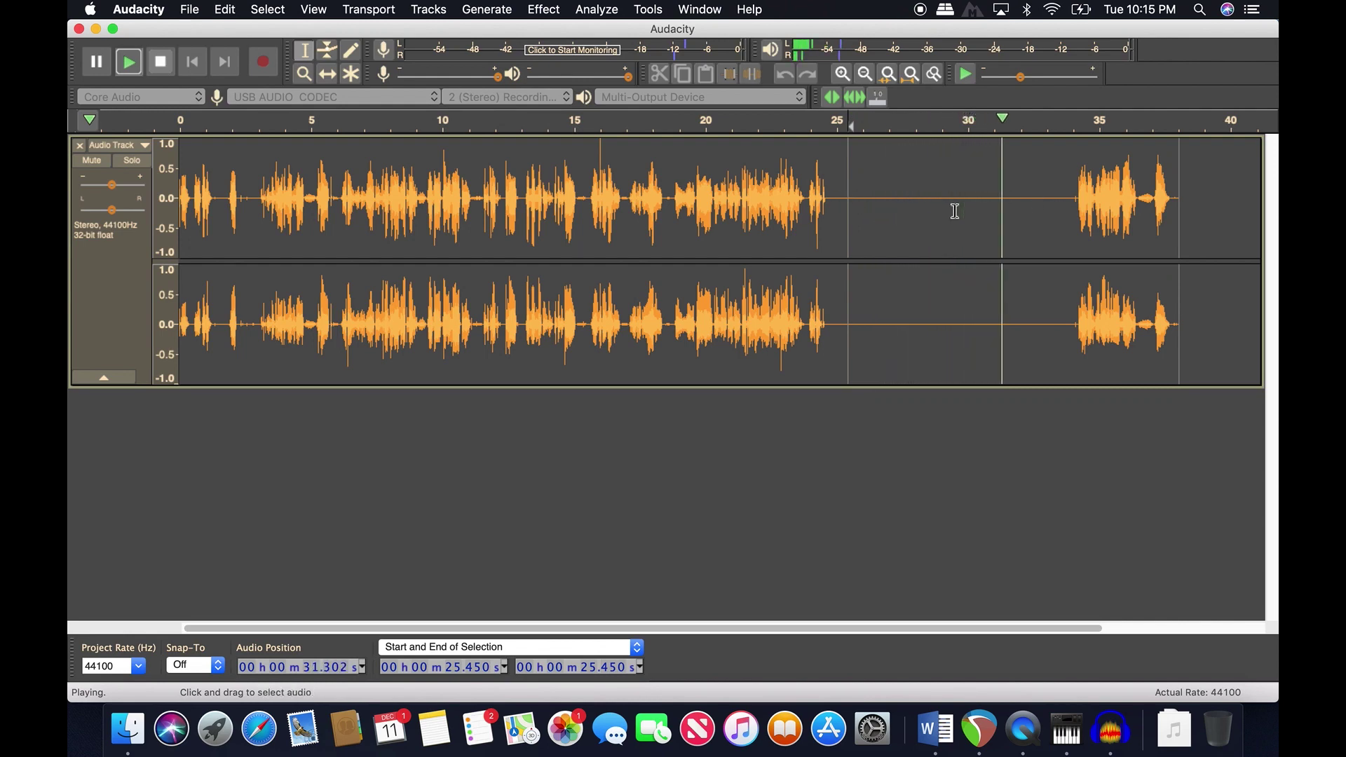
{"action": "left_click", "coordinate": [160, 63]}
- Play the noise-reduced track from its start to check the speech, and stop playback
{"action": "left_click", "coordinate": [192, 61]}
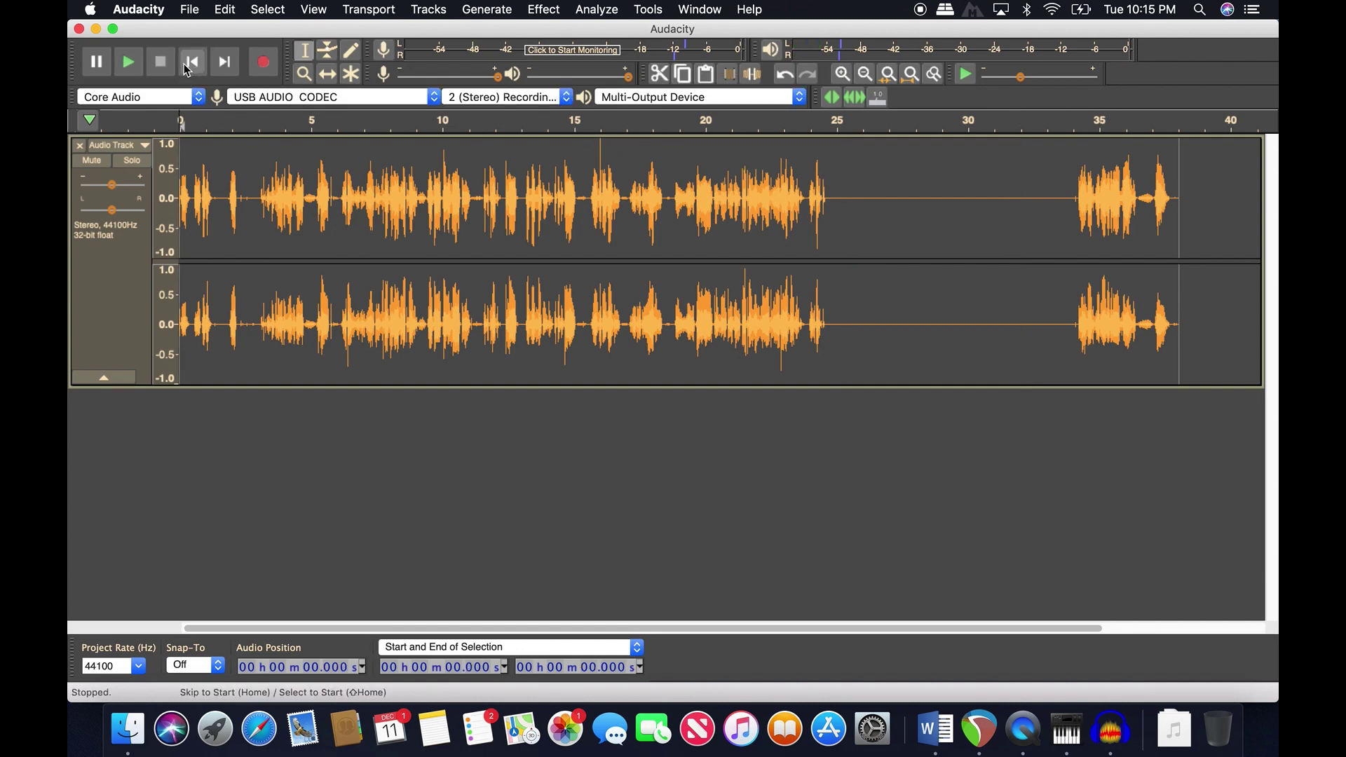
{"action": "left_click", "coordinate": [128, 62]}
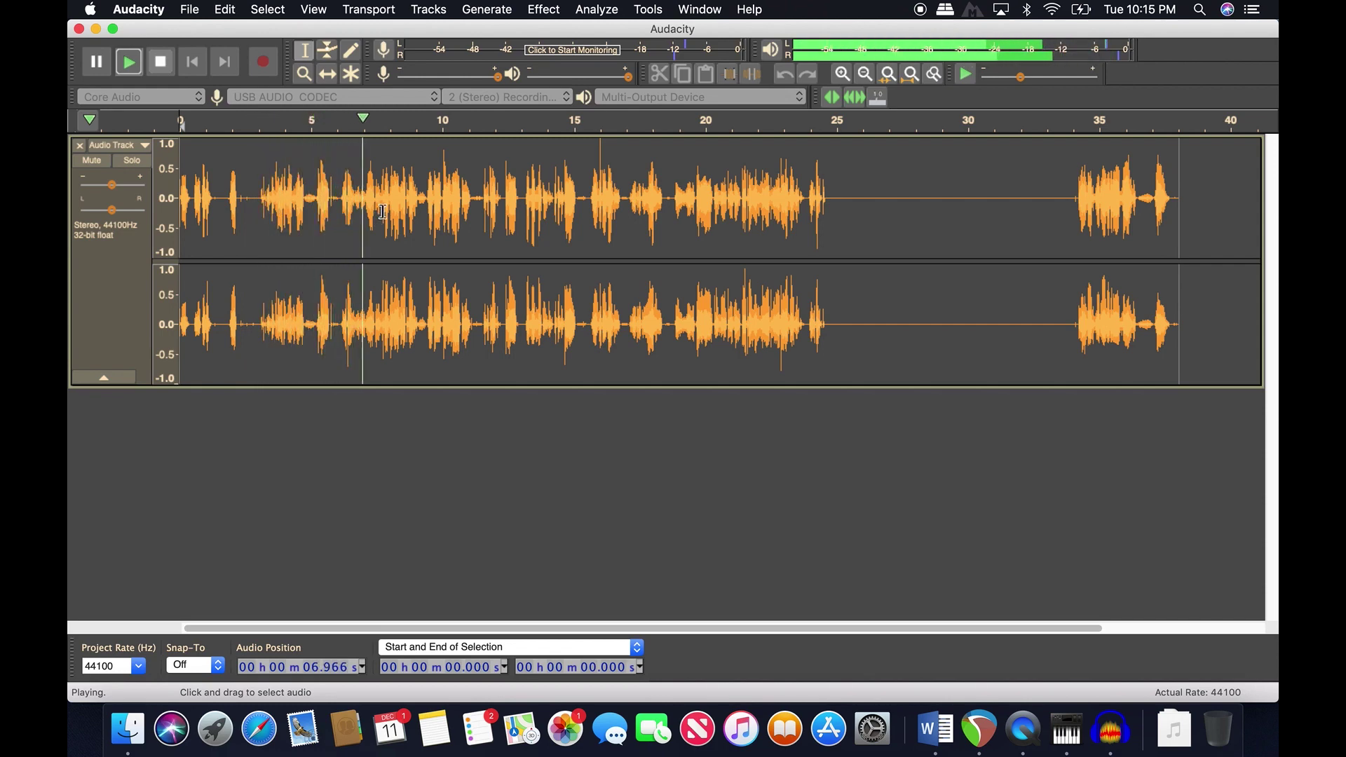
{"action": "key", "text": "space"}
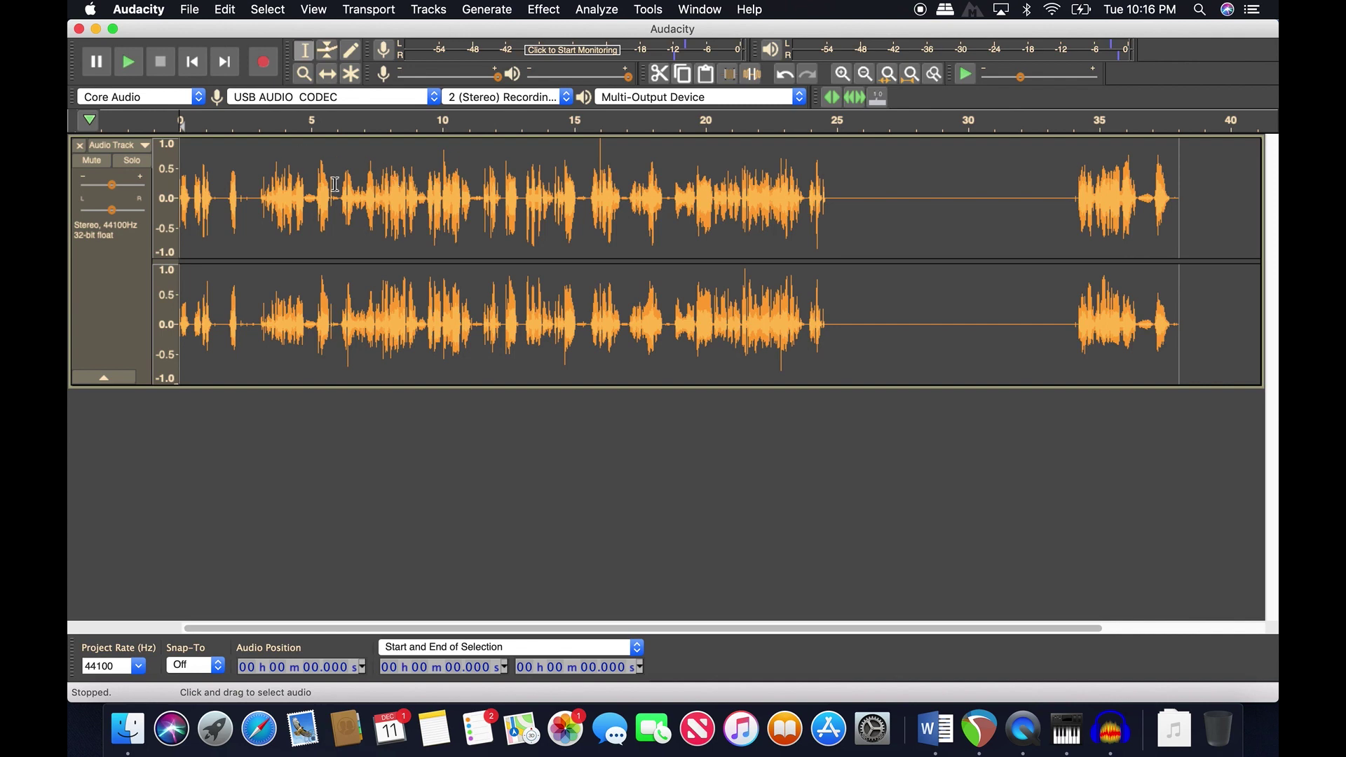
- Apply Noise Reduction at 24 dB to the entire track and play the result from the start
{"action": "key", "text": "super+a"}
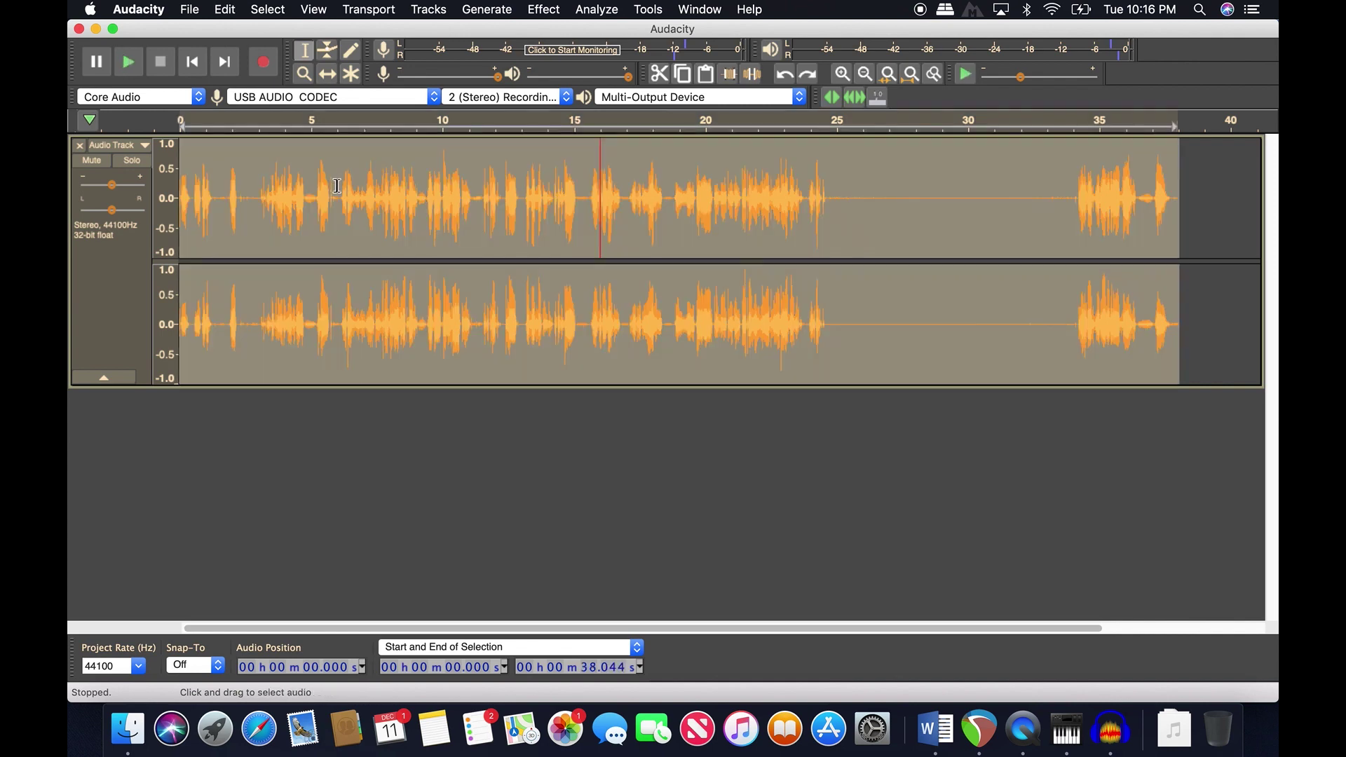
{"action": "left_click", "coordinate": [543, 9]}
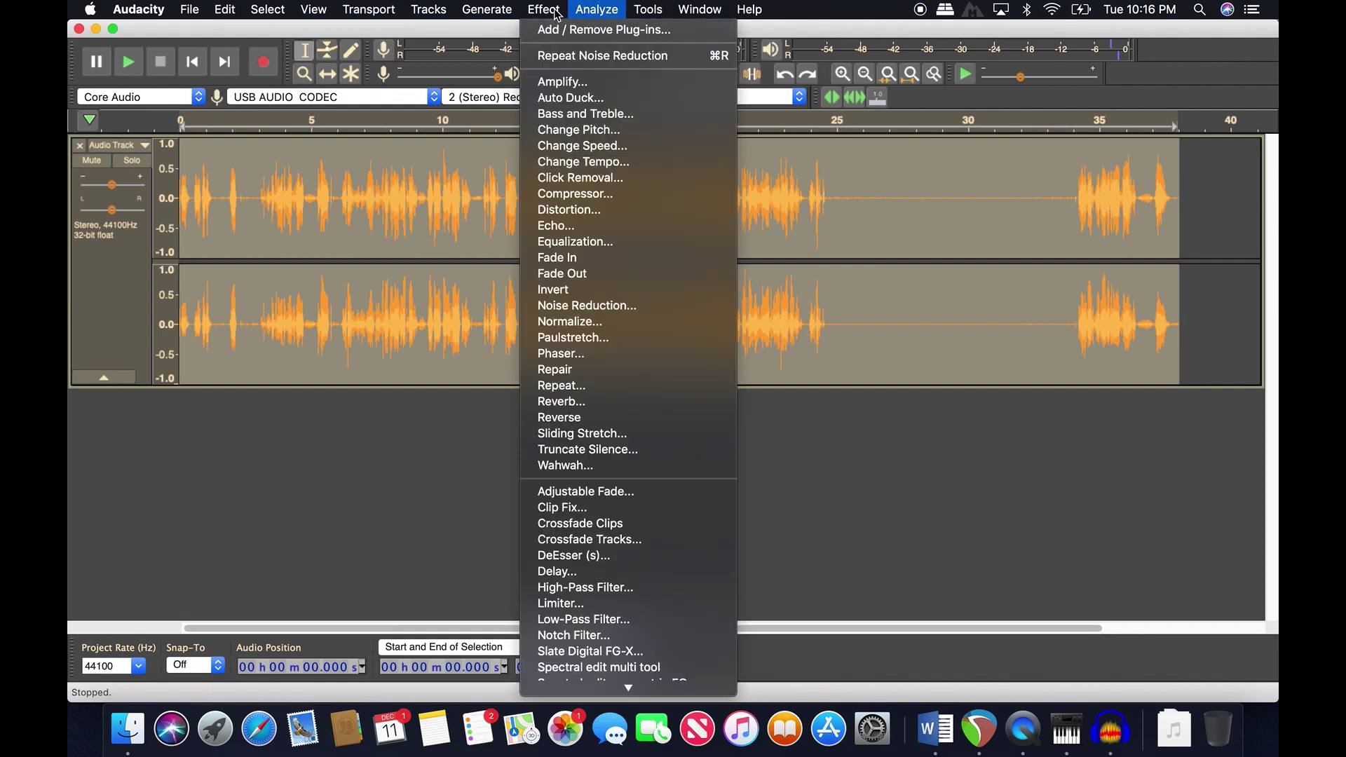
{"action": "left_click", "coordinate": [627, 308]}
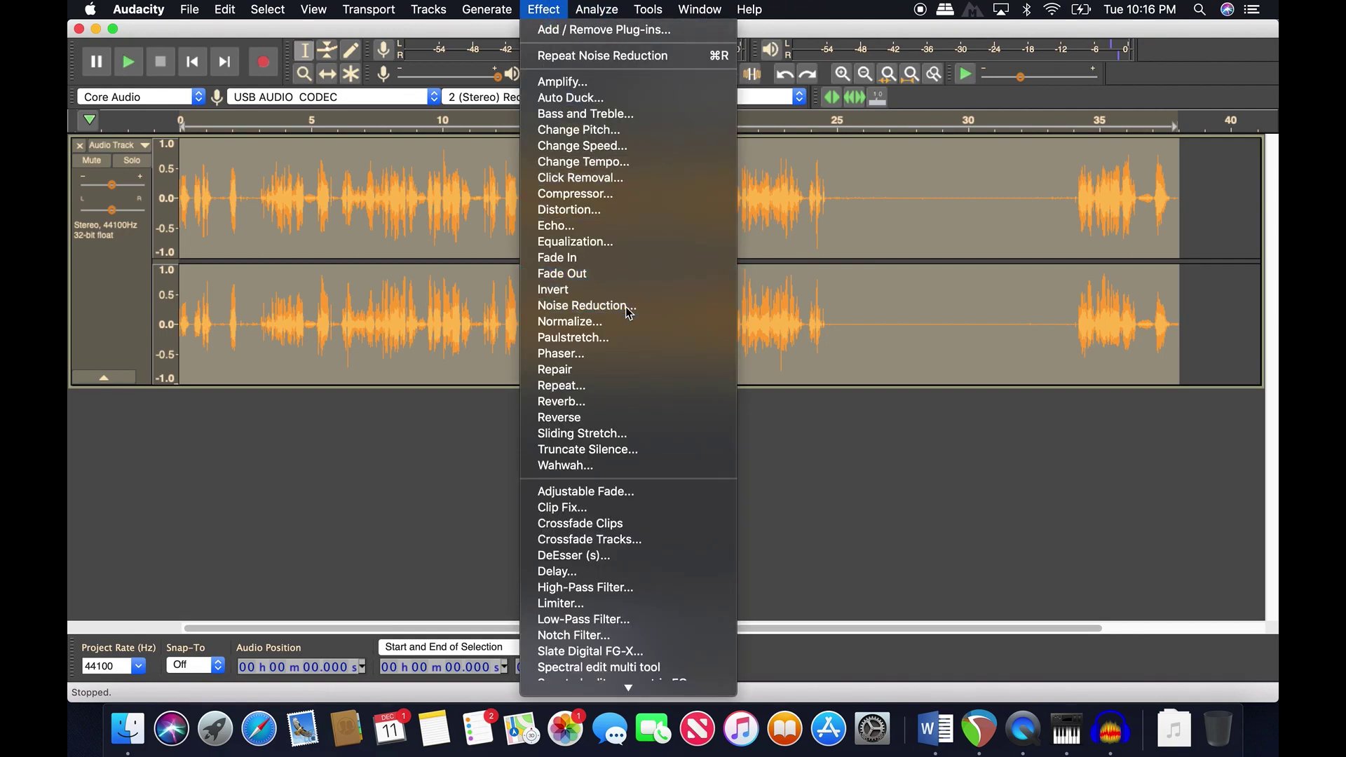
{"action": "left_click_drag", "start_coordinate": [677, 387], "coordinate": [624, 386]}
{"action": "type", "text": "24"}
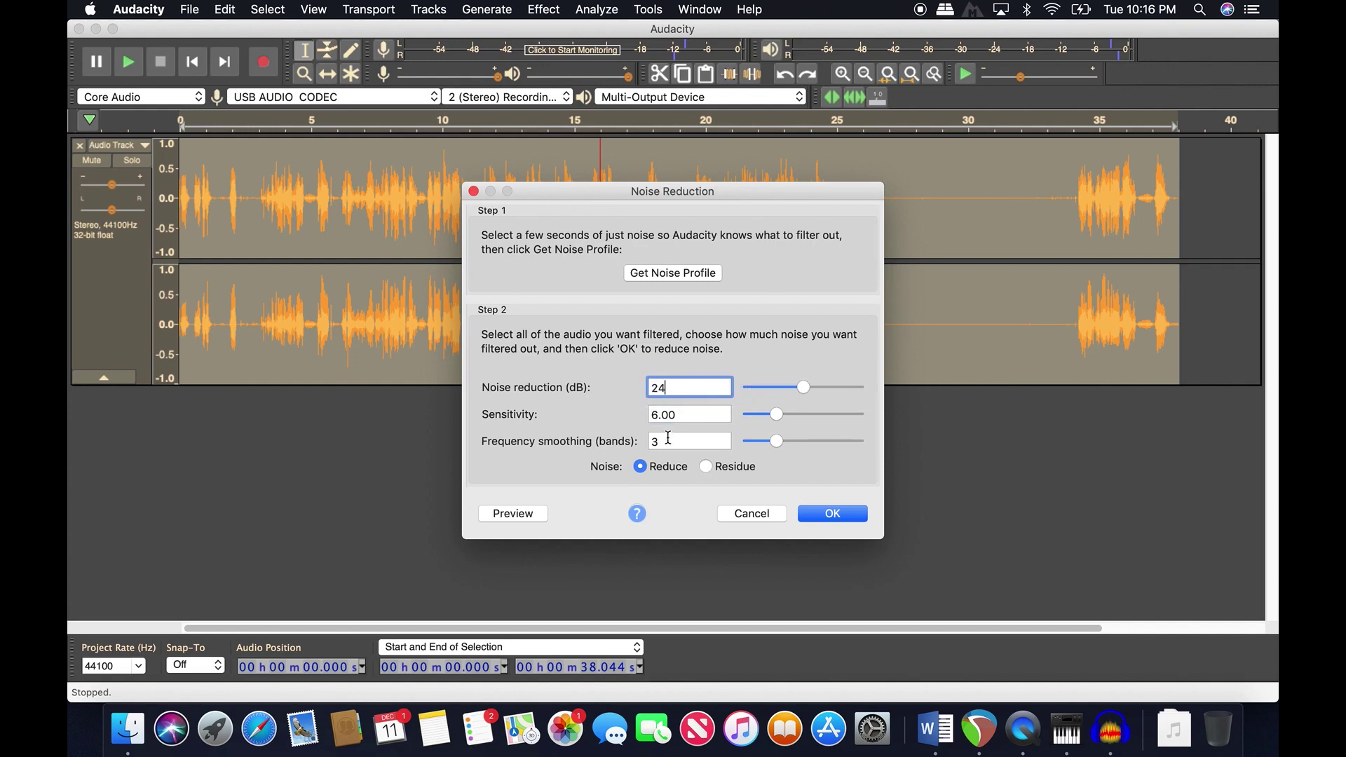
{"action": "left_click", "coordinate": [820, 513]}
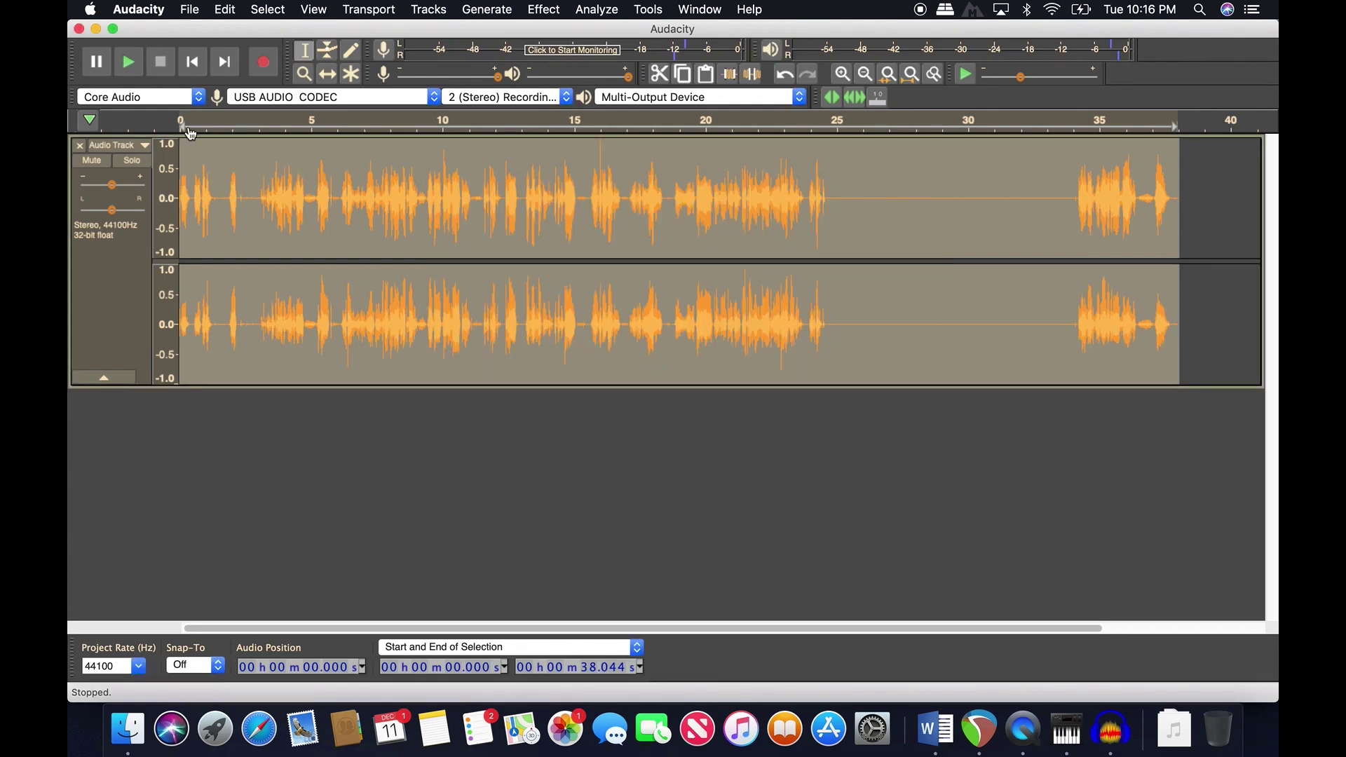
{"action": "left_click", "coordinate": [133, 70]}
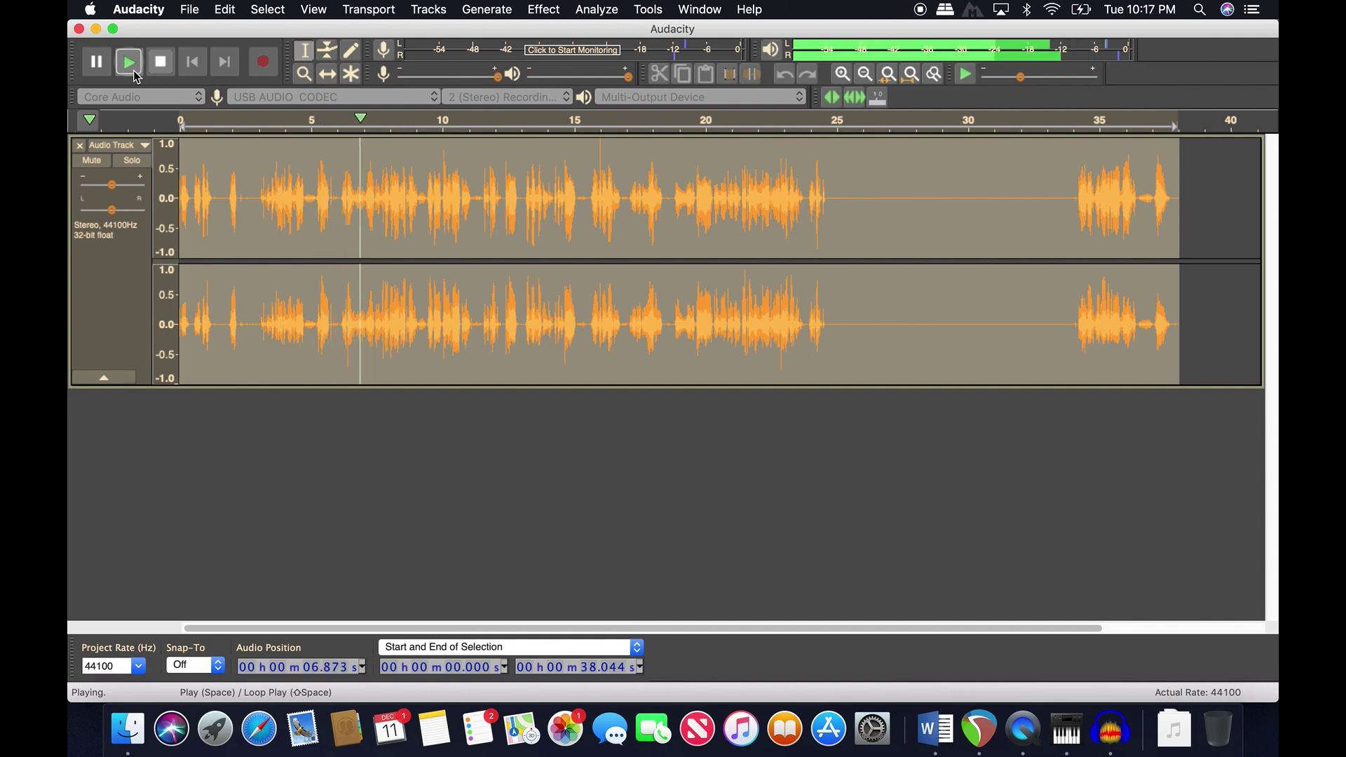
- Replay the 24 dB noise-reduced track from its start, stop playback and undo the noise reduction
{"action": "left_click", "coordinate": [133, 70]}
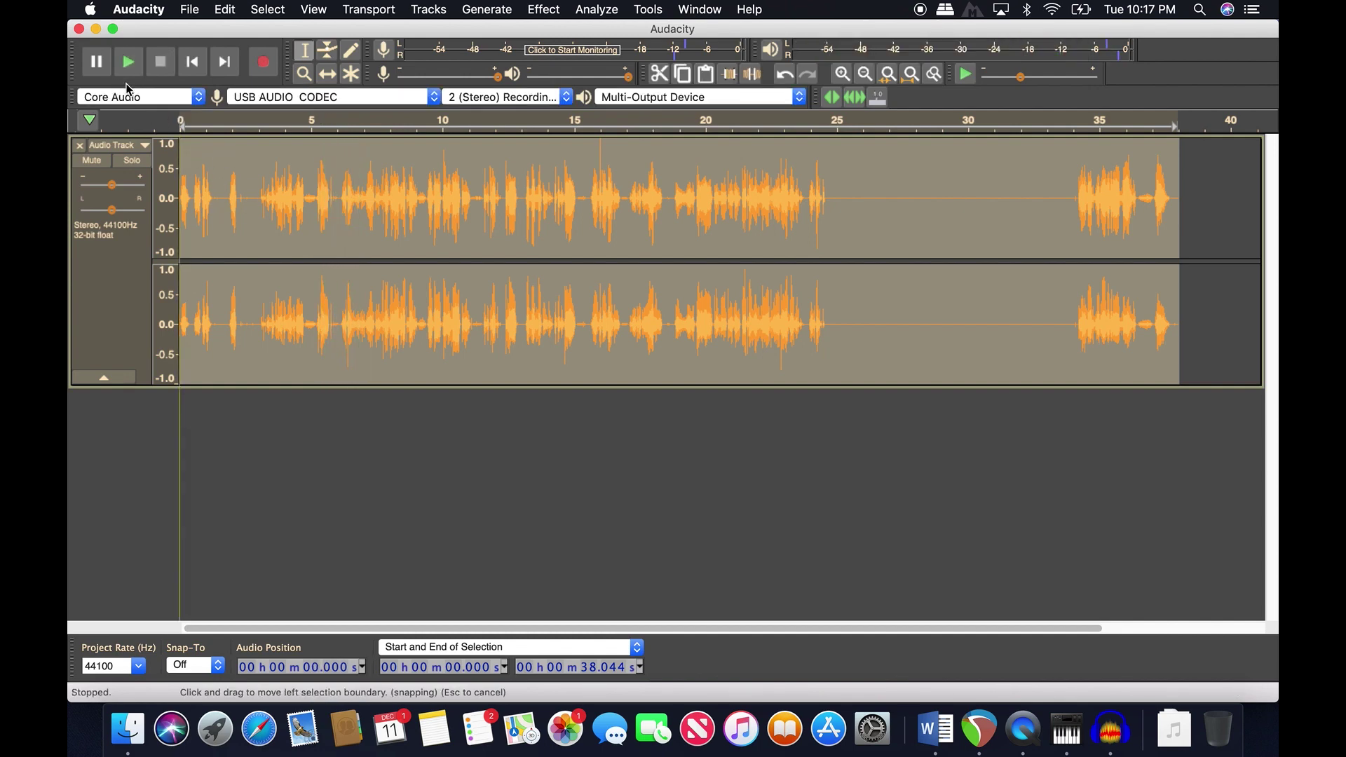
{"action": "left_click", "coordinate": [128, 71]}
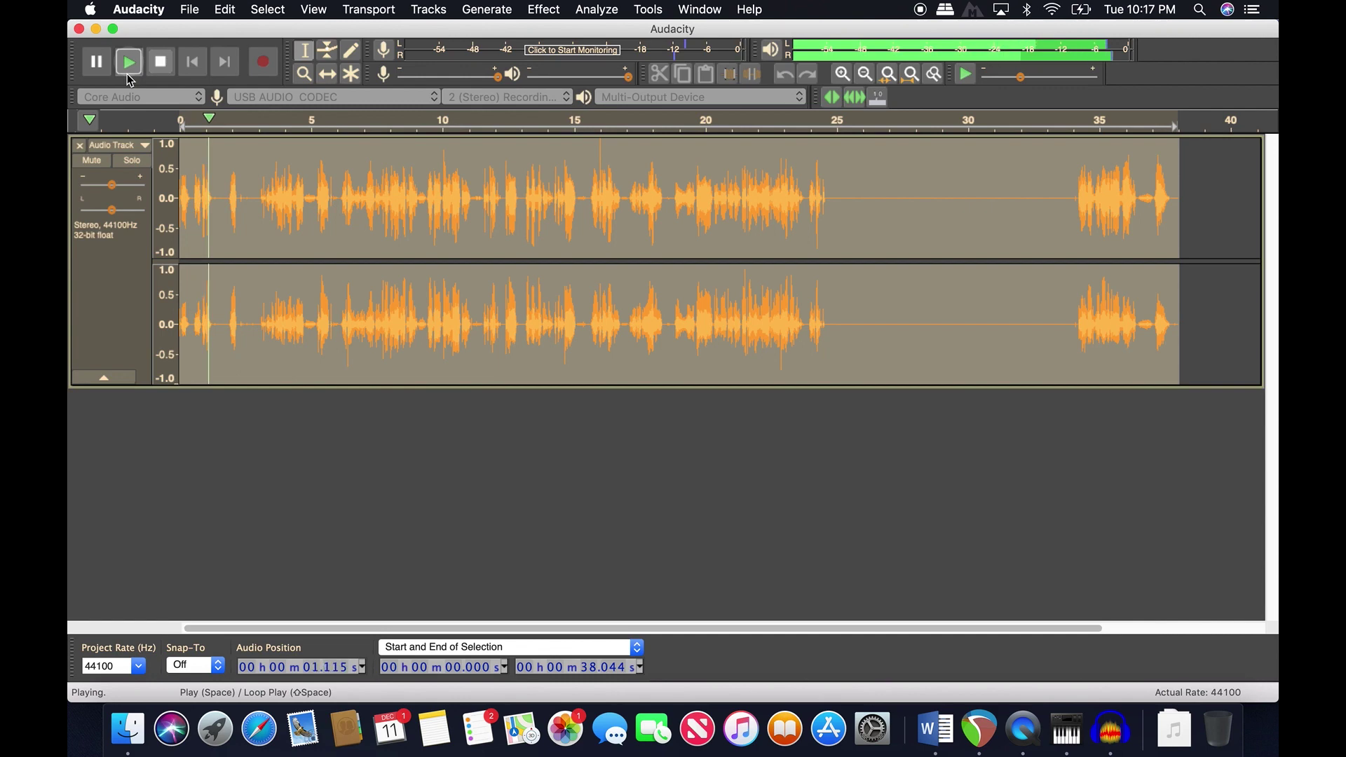
{"action": "left_click", "coordinate": [159, 67]}
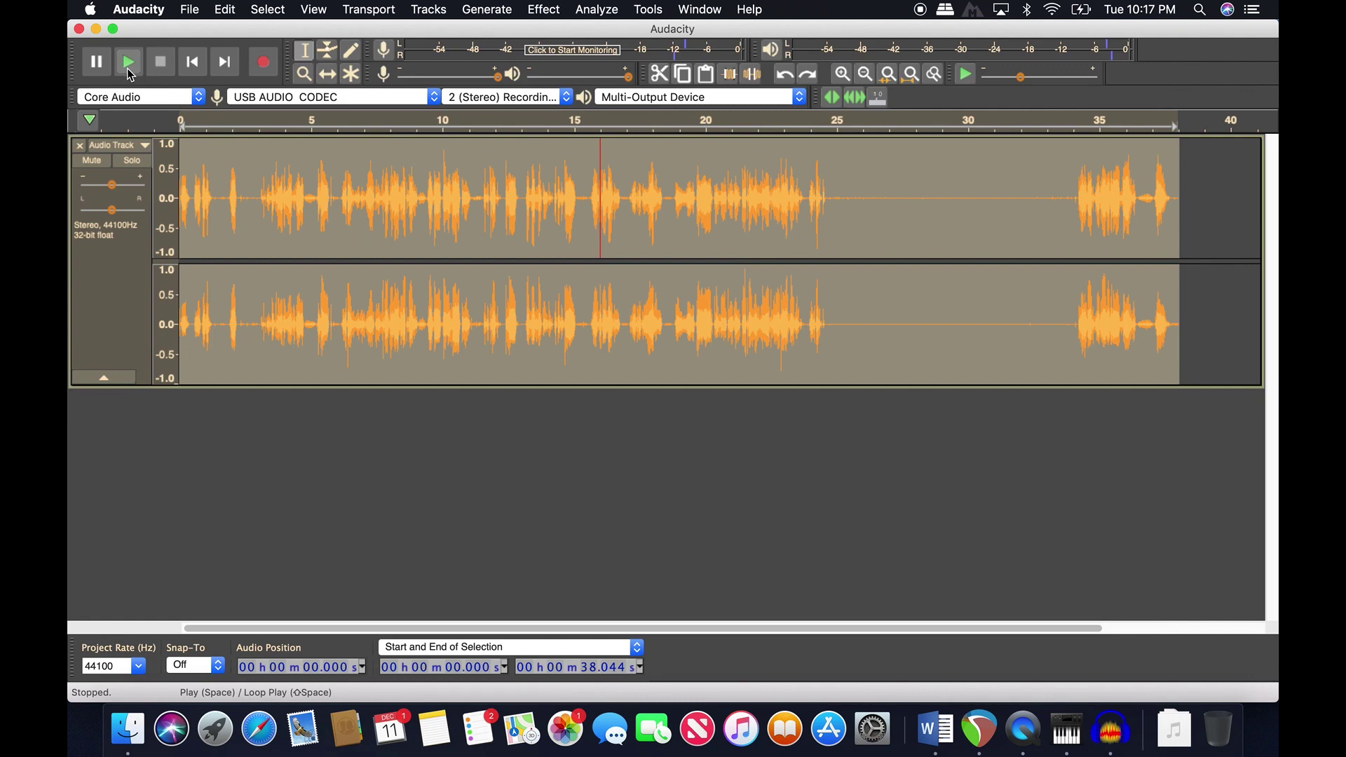
- Play the track without the noise reduction from its start for comparison, and stop playback
{"action": "left_click", "coordinate": [191, 62]}
{"action": "left_click", "coordinate": [133, 66]}
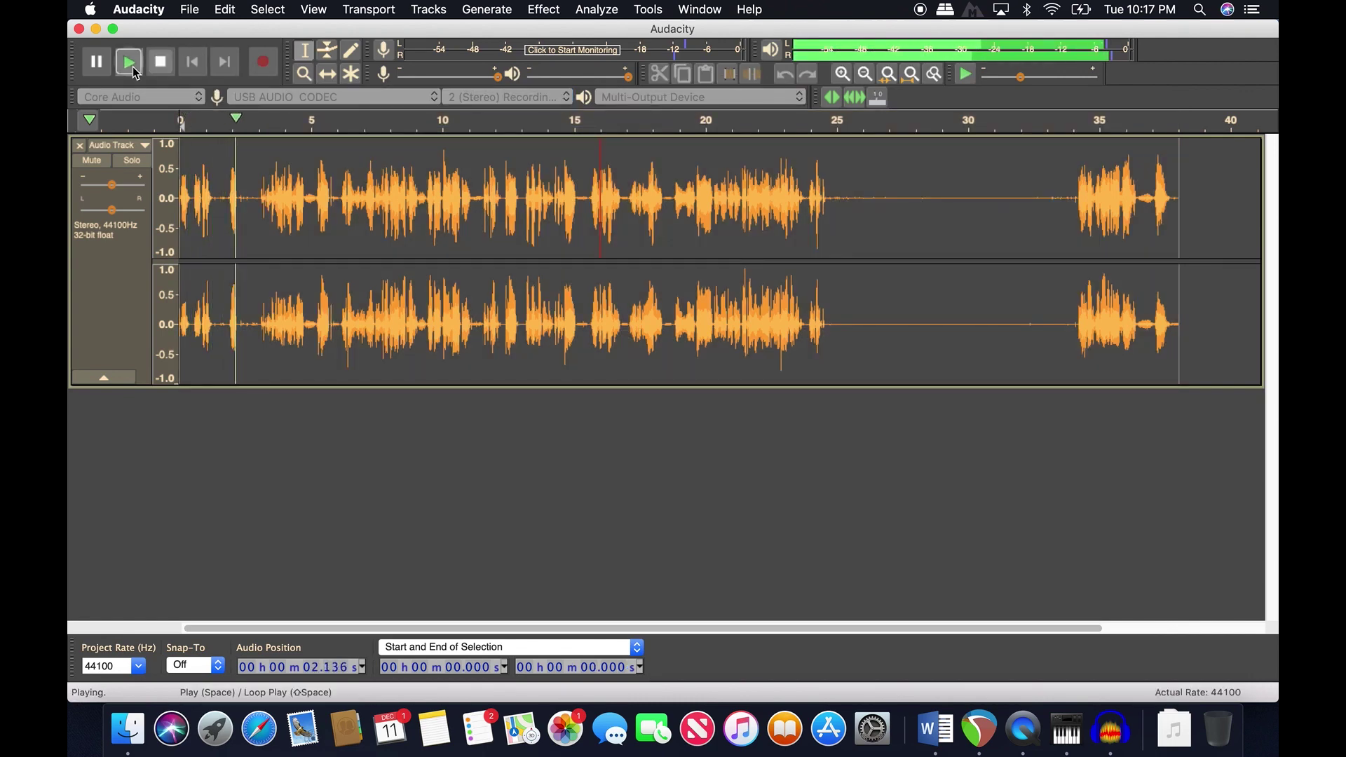
{"action": "left_click", "coordinate": [167, 69]}
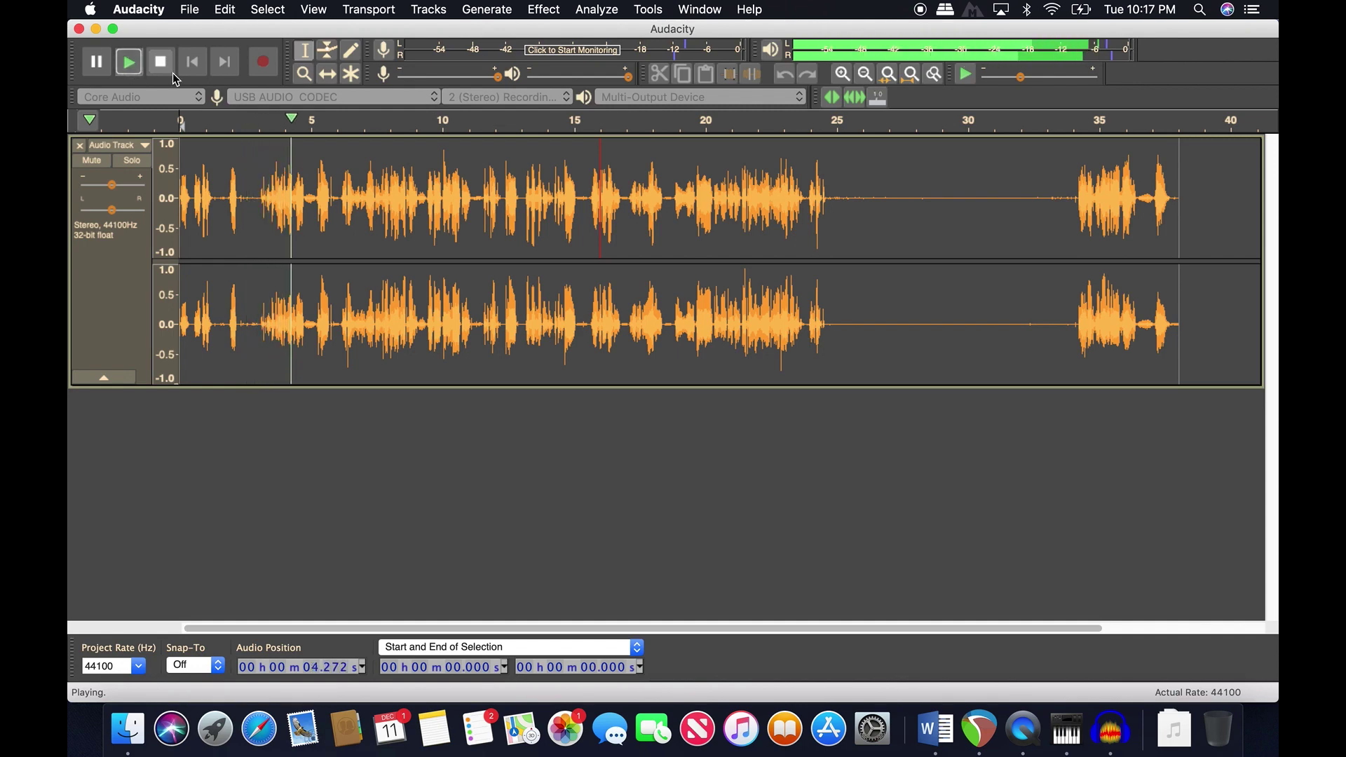
- Redo the 24 dB noise reduction, select the entire track, and play it from the start before stopping playback
{"action": "double_click", "coordinate": [307, 186]}
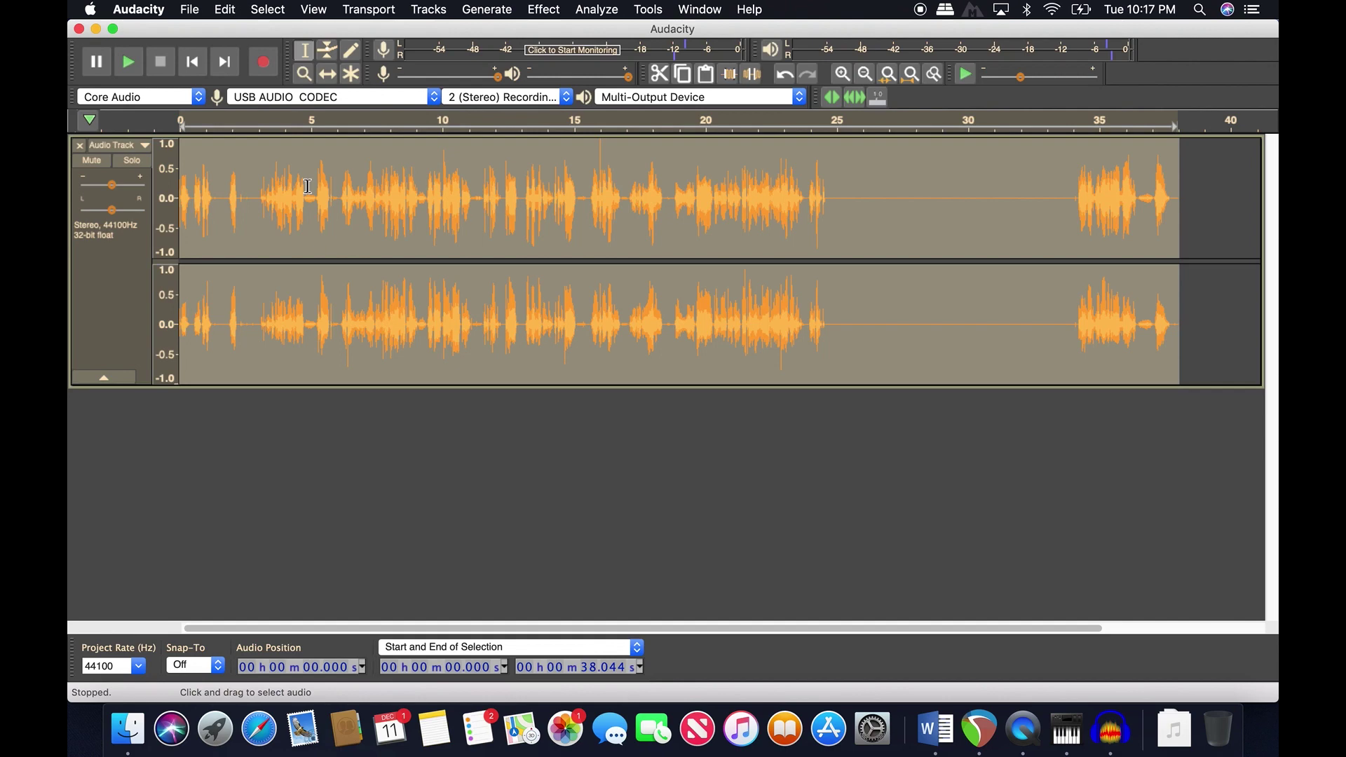
{"action": "left_click", "coordinate": [130, 63]}
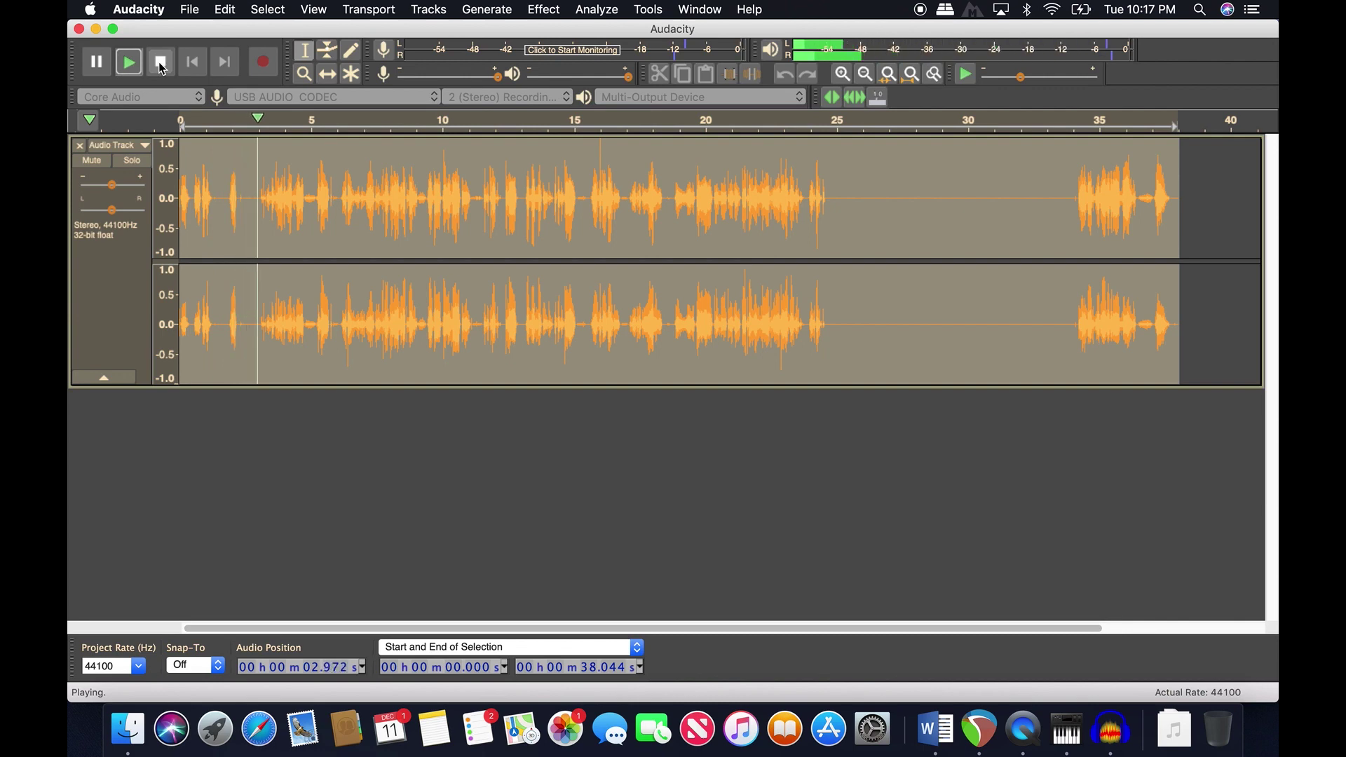
{"action": "left_click", "coordinate": [161, 65]}
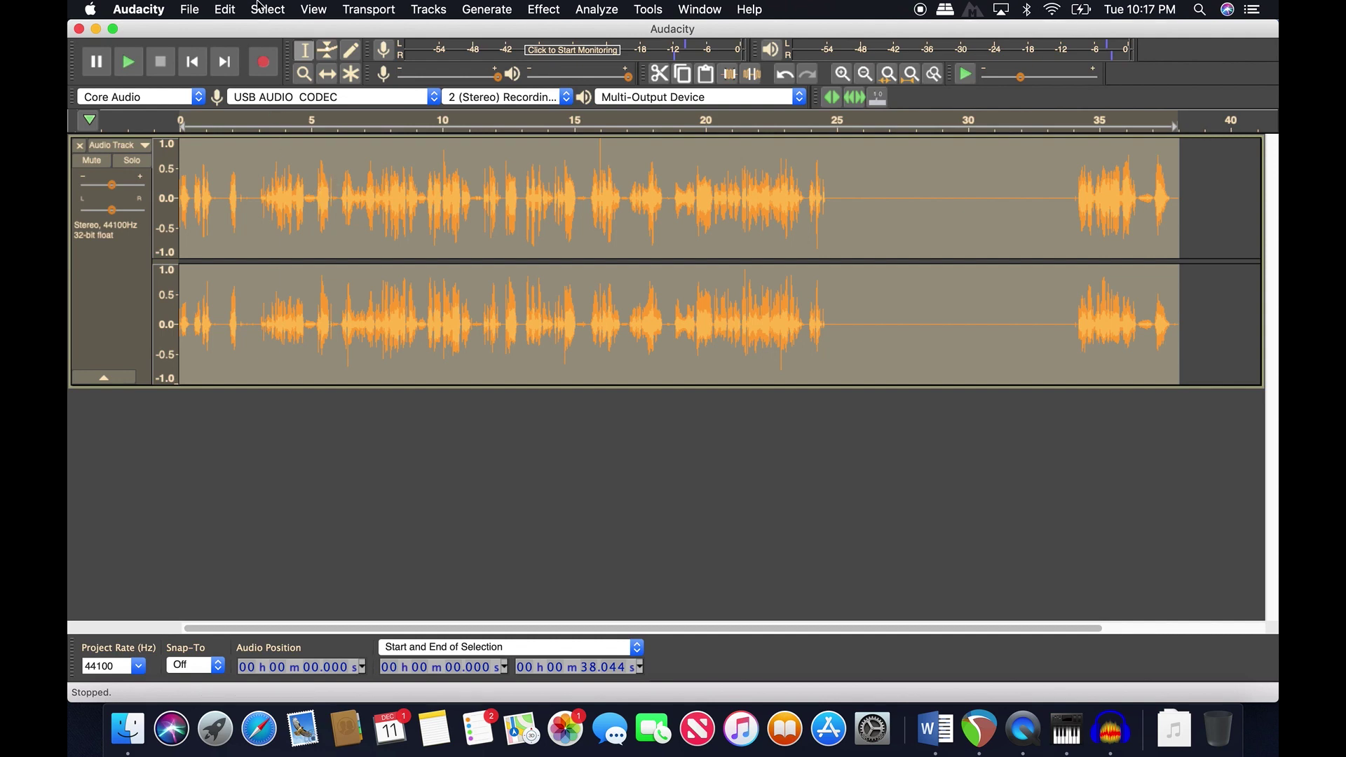
- Undo the 24 dB noise reduction and apply Noise Reduction at 8 dB to the entire track
{"action": "left_click", "coordinate": [487, 9]}
{"action": "left_click", "coordinate": [583, 317]}
{"action": "left_click", "coordinate": [544, 9]}
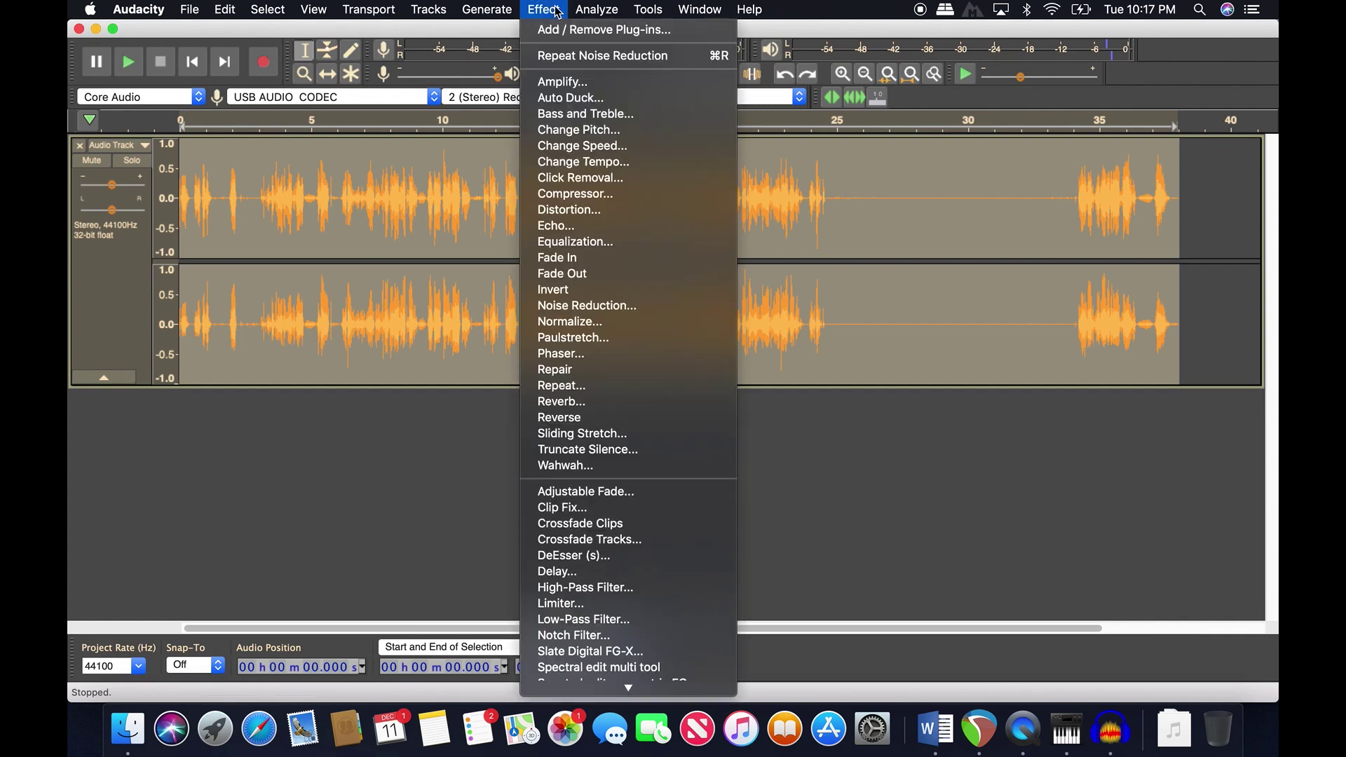
{"action": "left_click", "coordinate": [652, 303]}
{"action": "double_click", "coordinate": [687, 387]}
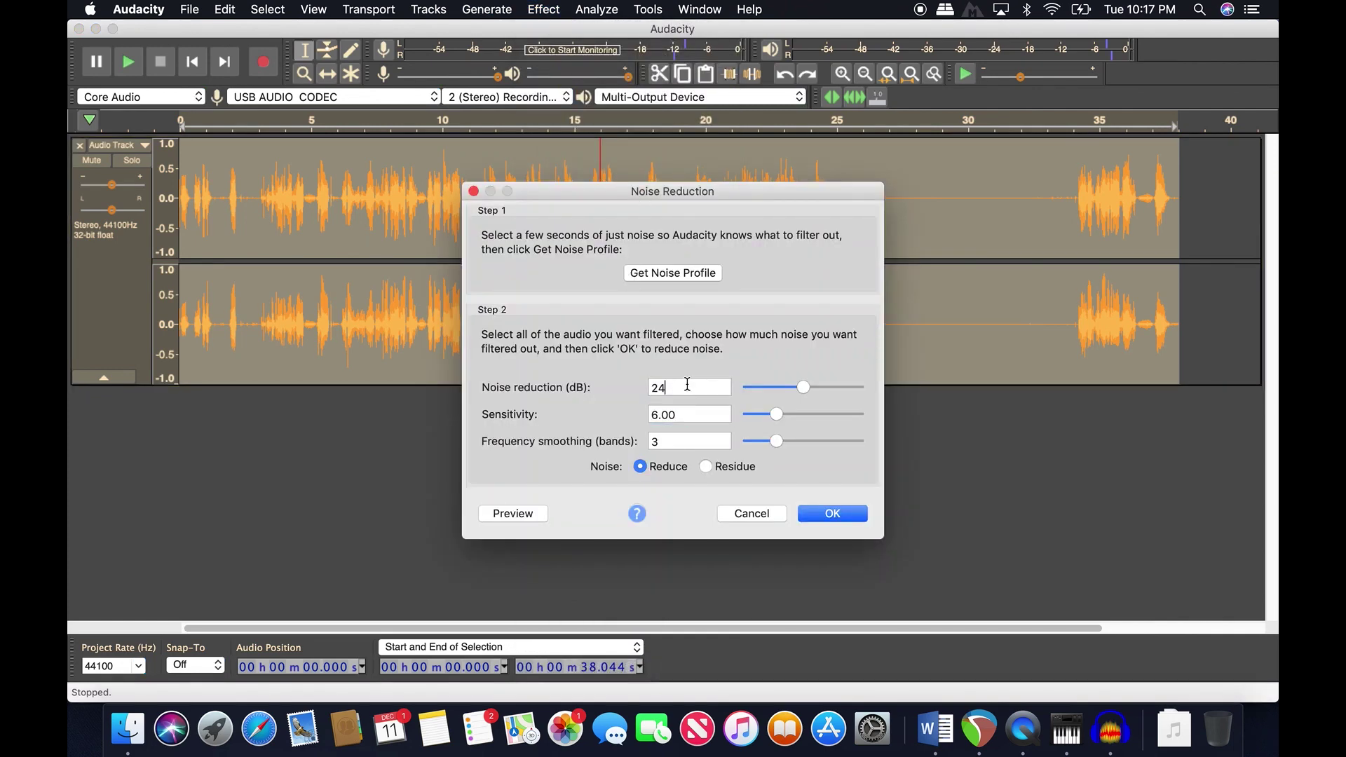
{"action": "type", "text": "8"}
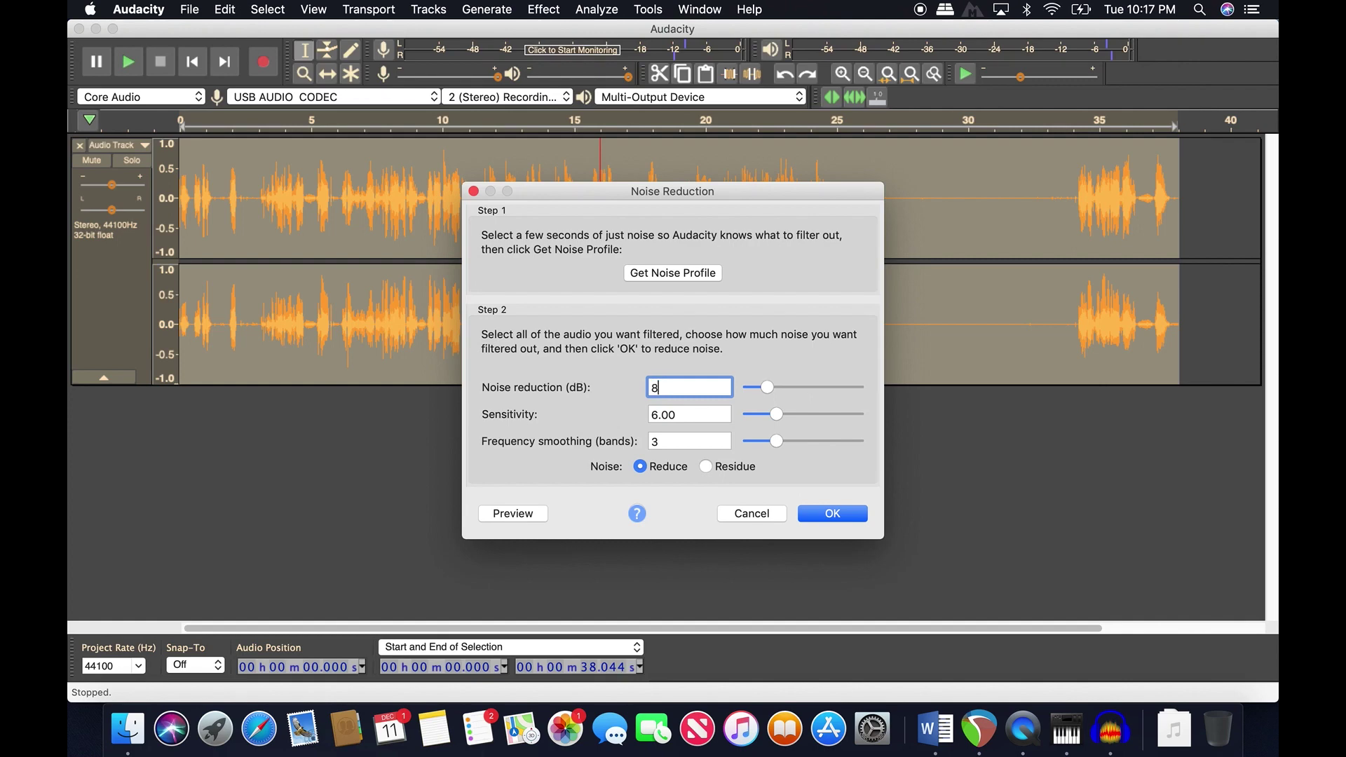
{"action": "left_click", "coordinate": [831, 513]}
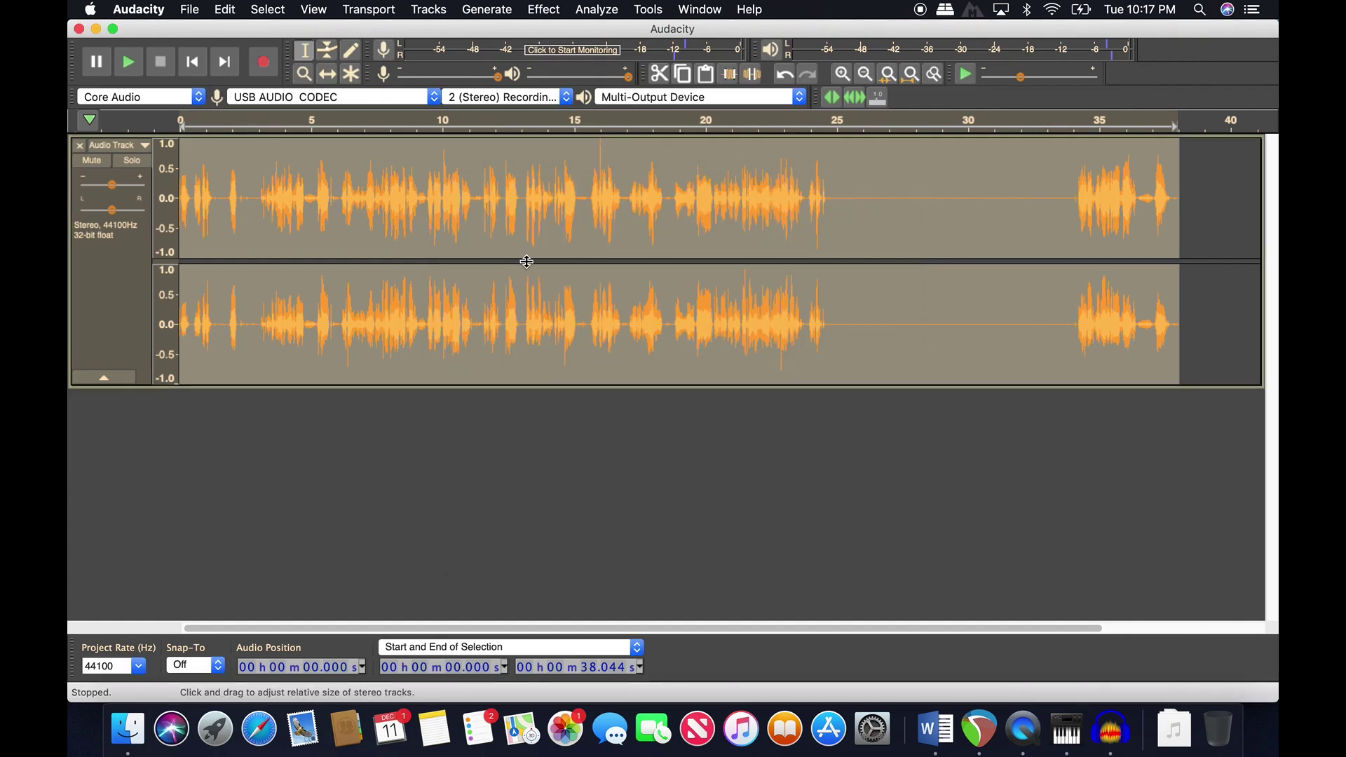
- Play the 8 dB noise-reduced track from its start, stop playback and place the cursor in the silent gap at about 26 s
{"action": "left_click", "coordinate": [129, 64]}
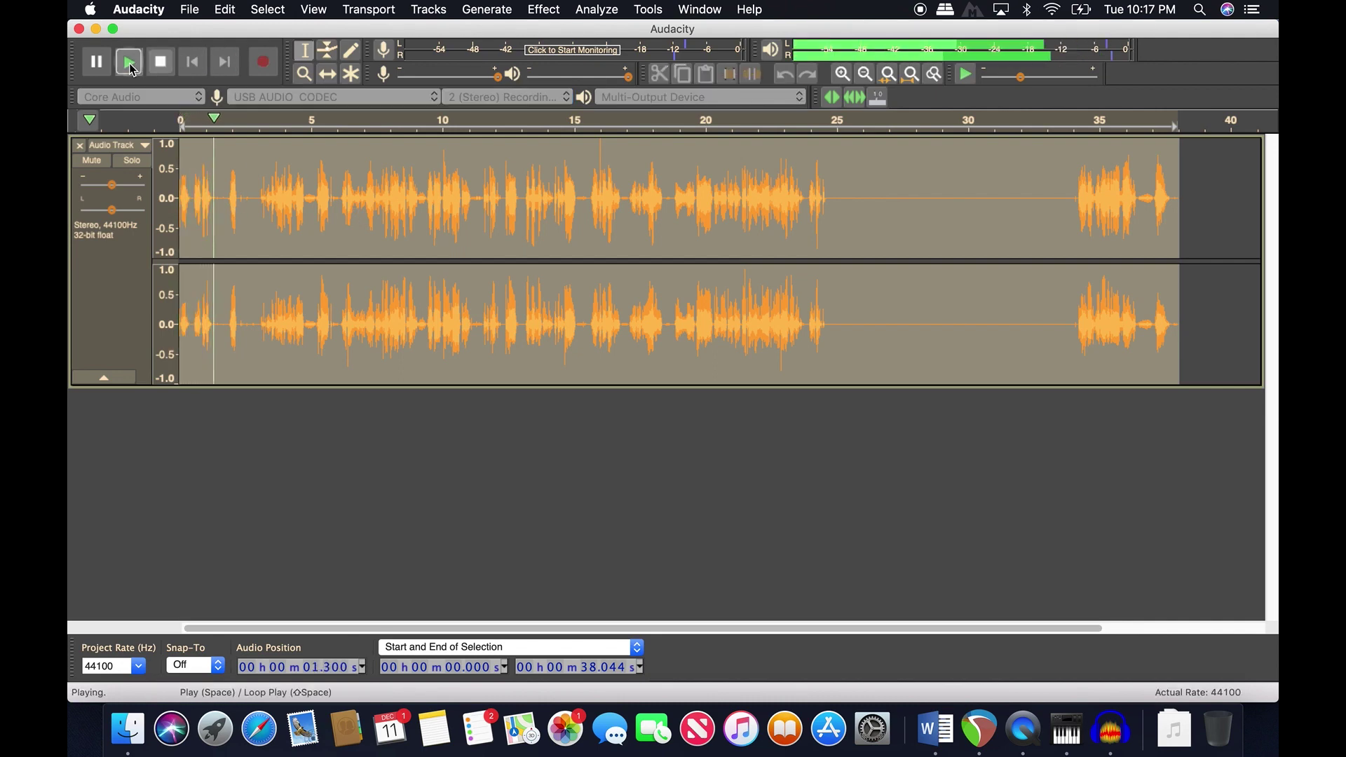
{"action": "key", "text": "space"}
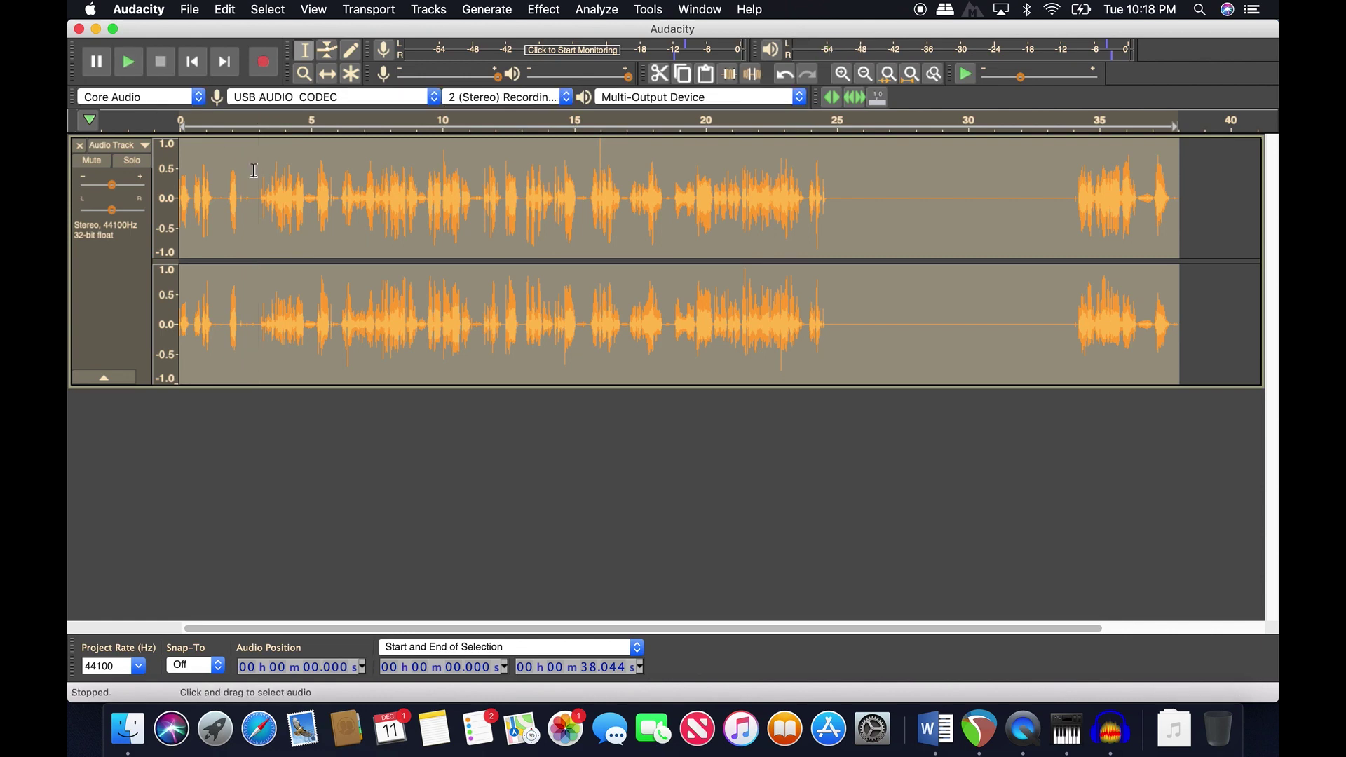
{"action": "left_click", "coordinate": [861, 219]}
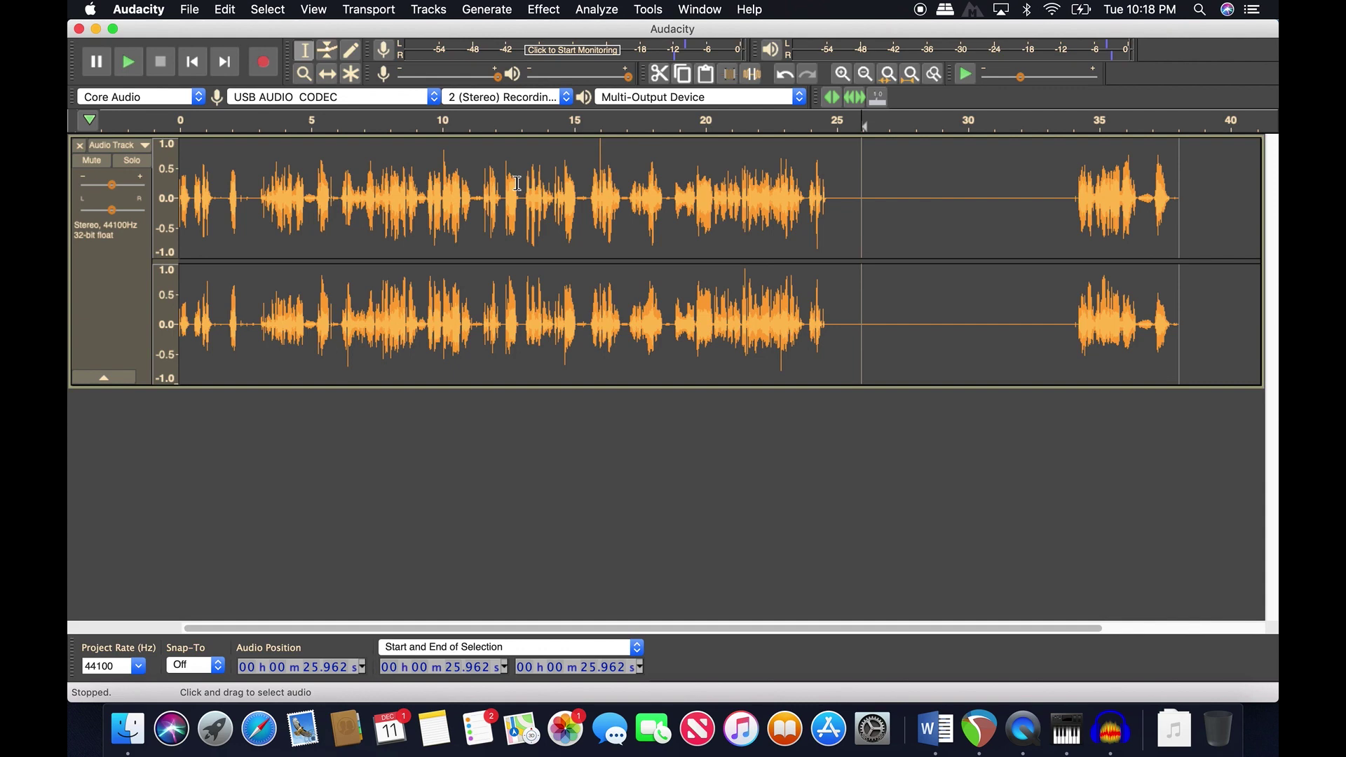
- With the Multi-Tool, add envelope points around the peak at about 16 s and pull the middle one down to lower it
{"action": "left_click", "coordinate": [351, 73]}
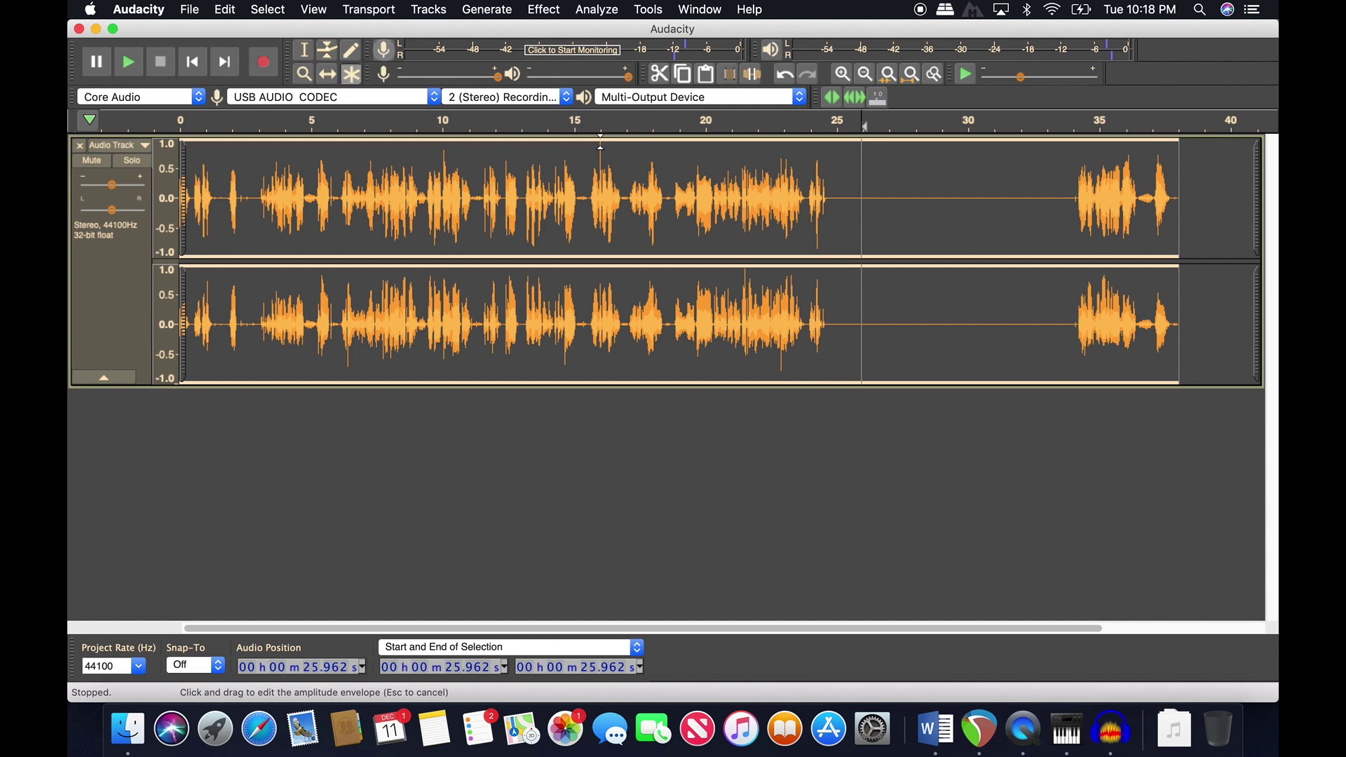
{"action": "left_click", "coordinate": [600, 148]}
{"action": "left_click", "coordinate": [615, 144]}
{"action": "left_click", "coordinate": [587, 143]}
{"action": "left_click_drag", "start_coordinate": [601, 146], "coordinate": [601, 152]}
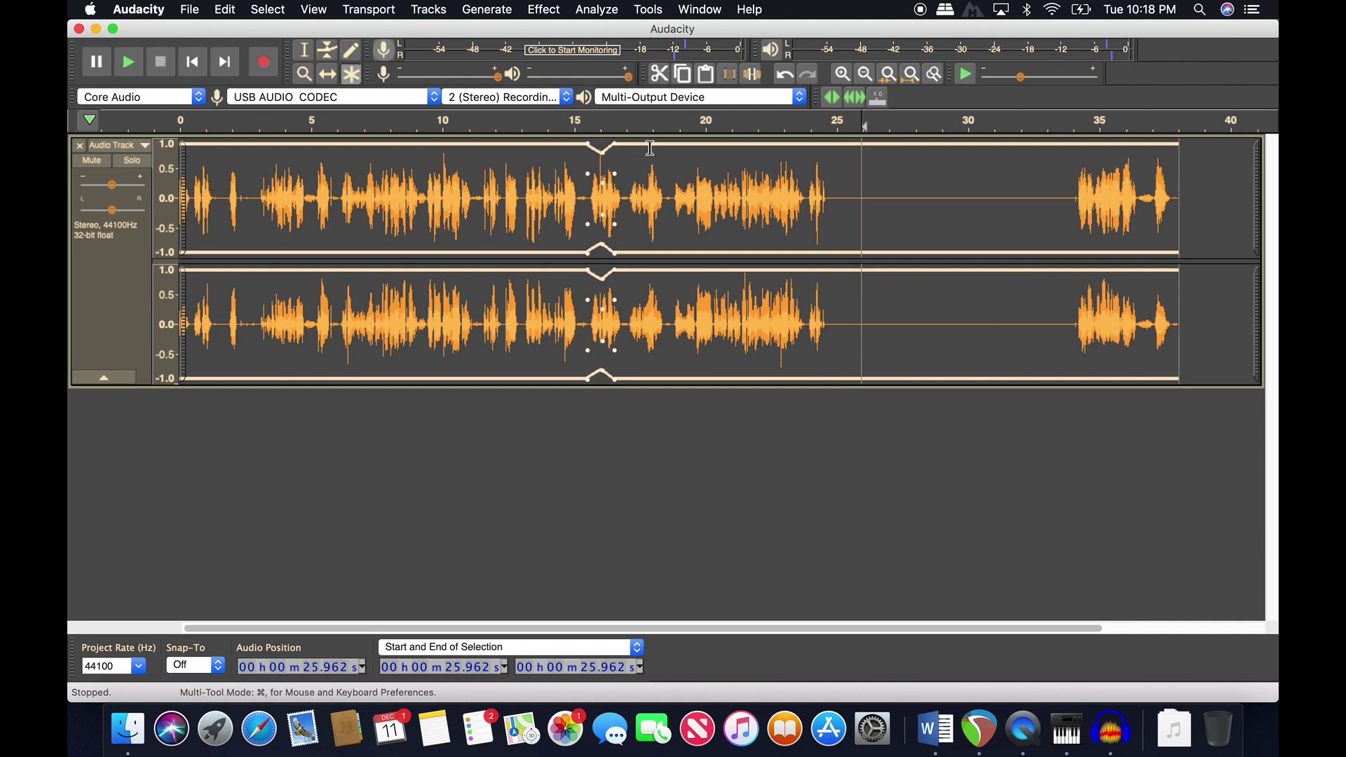
- Add similar envelope dips over the peaks at about 24 s and 10 s to lower their volume
{"action": "left_click", "coordinate": [810, 145]}
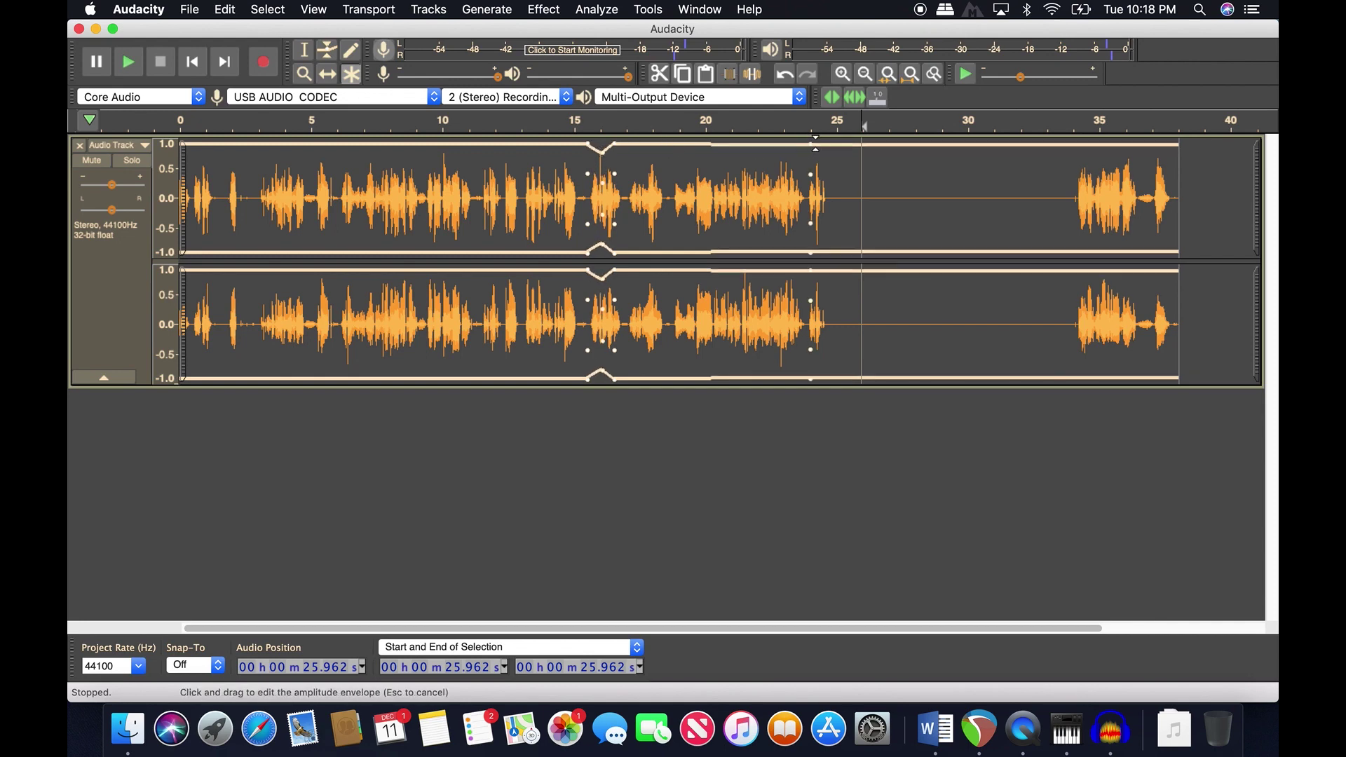
{"action": "left_click_drag", "start_coordinate": [811, 145], "coordinate": [818, 151]}
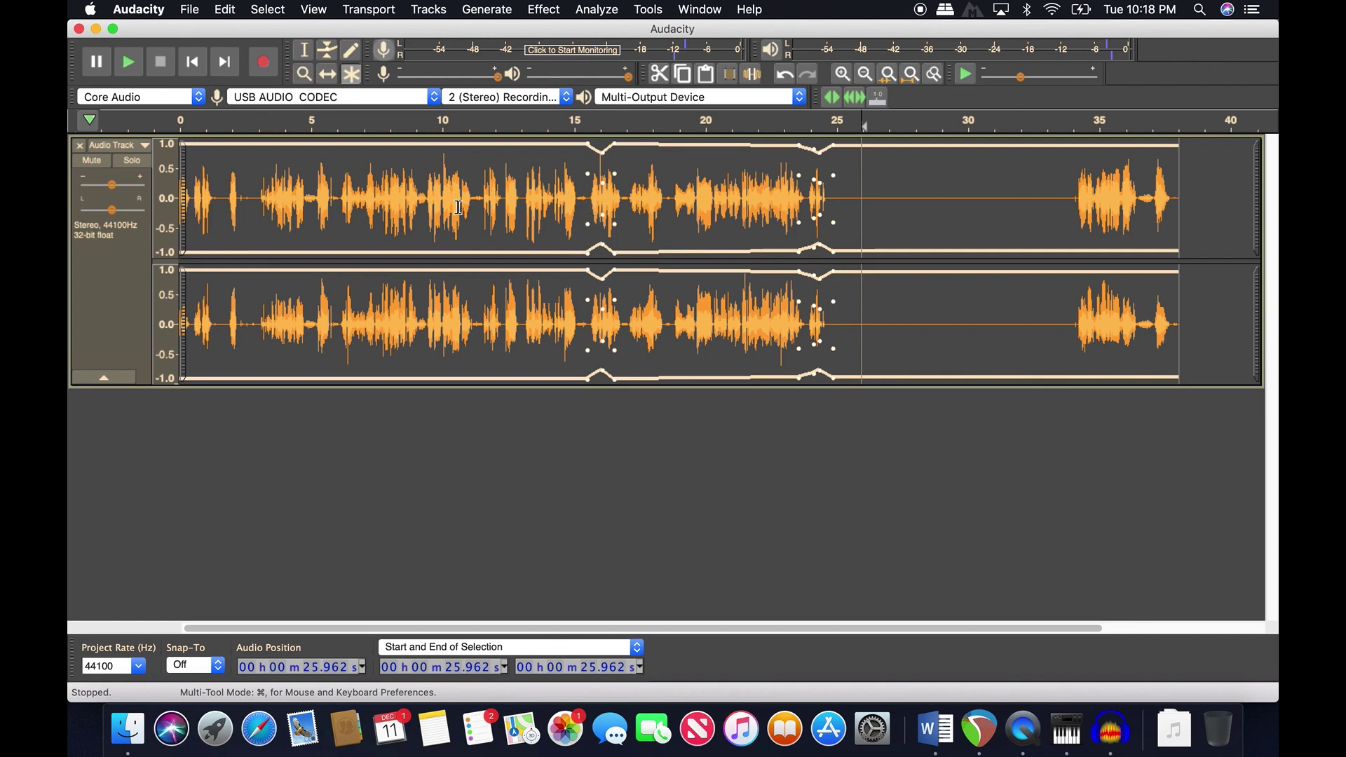
{"action": "left_click", "coordinate": [450, 149]}
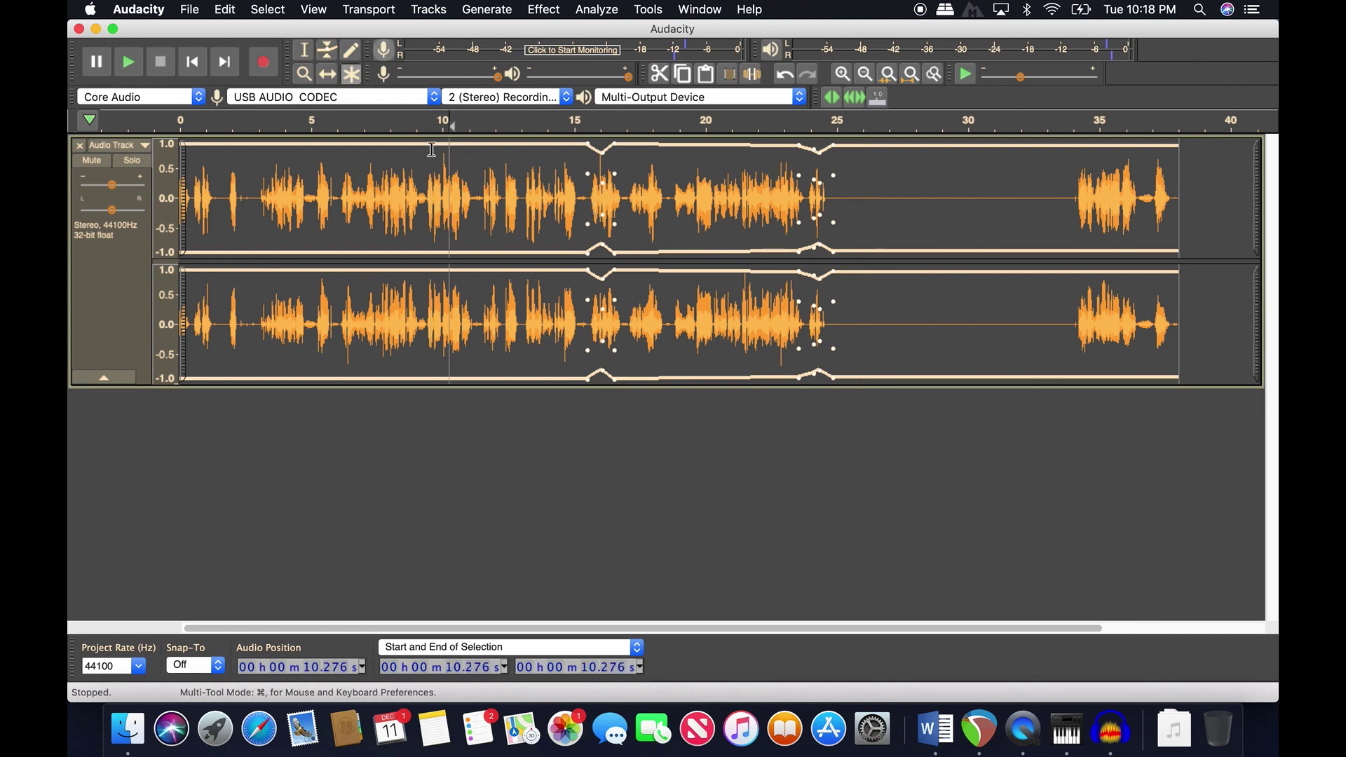
{"action": "left_click_drag", "start_coordinate": [449, 145], "coordinate": [459, 144]}
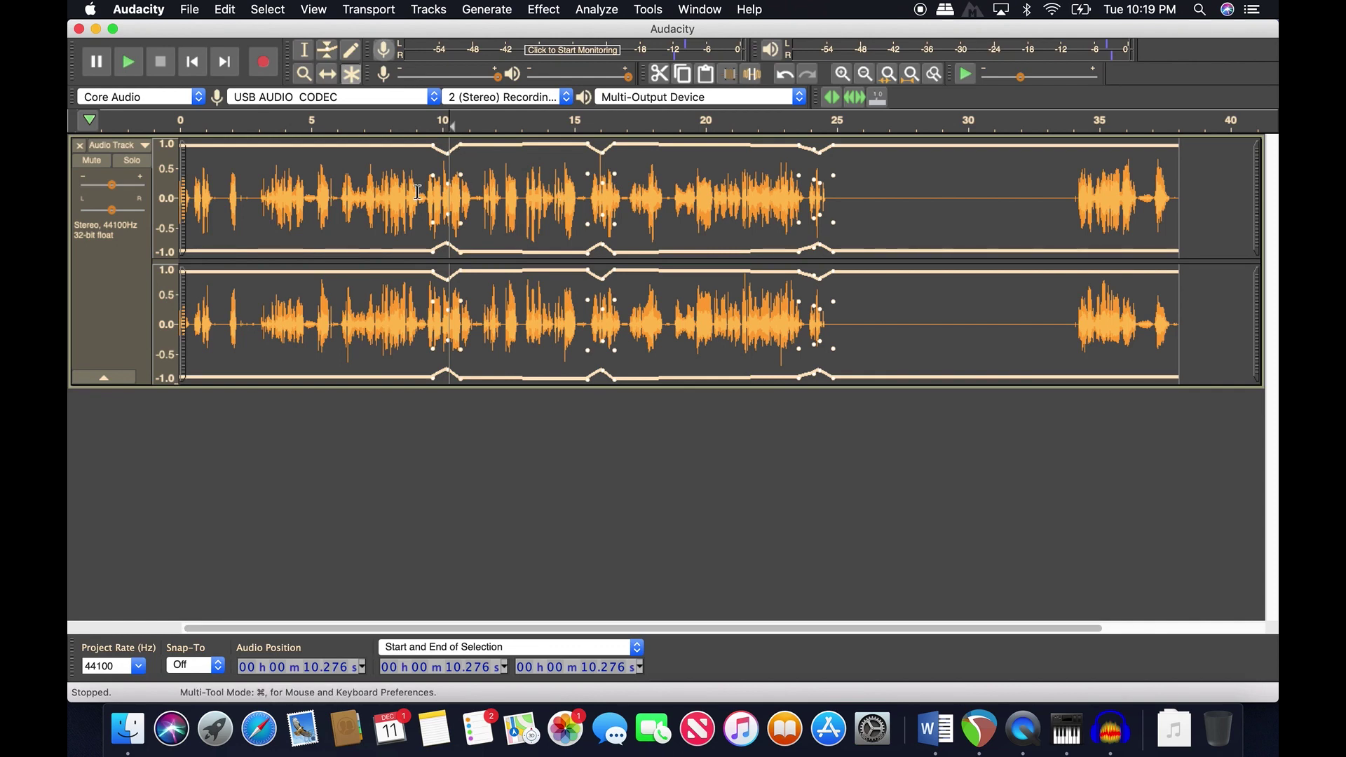
- Try editing a single upper-channel sample just after 12.466 s with the Draw tool, raising it and pulling it back down
{"action": "scroll", "coordinate": [503, 218], "scroll_direction": "up", "scroll_amount": 5}
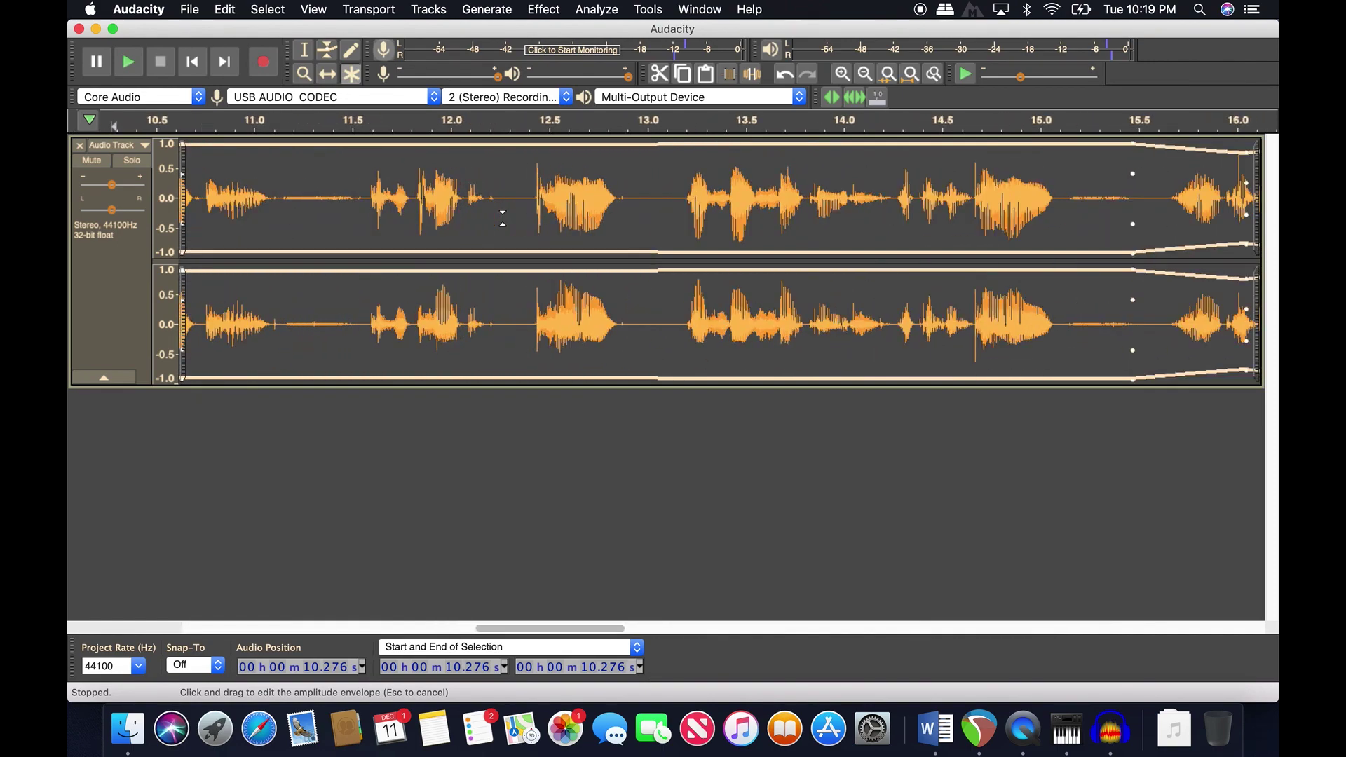
{"action": "scroll", "coordinate": [502, 217], "scroll_direction": "up", "scroll_amount": 2}
{"action": "left_click", "coordinate": [800, 184]}
{"action": "scroll", "coordinate": [794, 181], "scroll_direction": "up", "scroll_amount": 4}
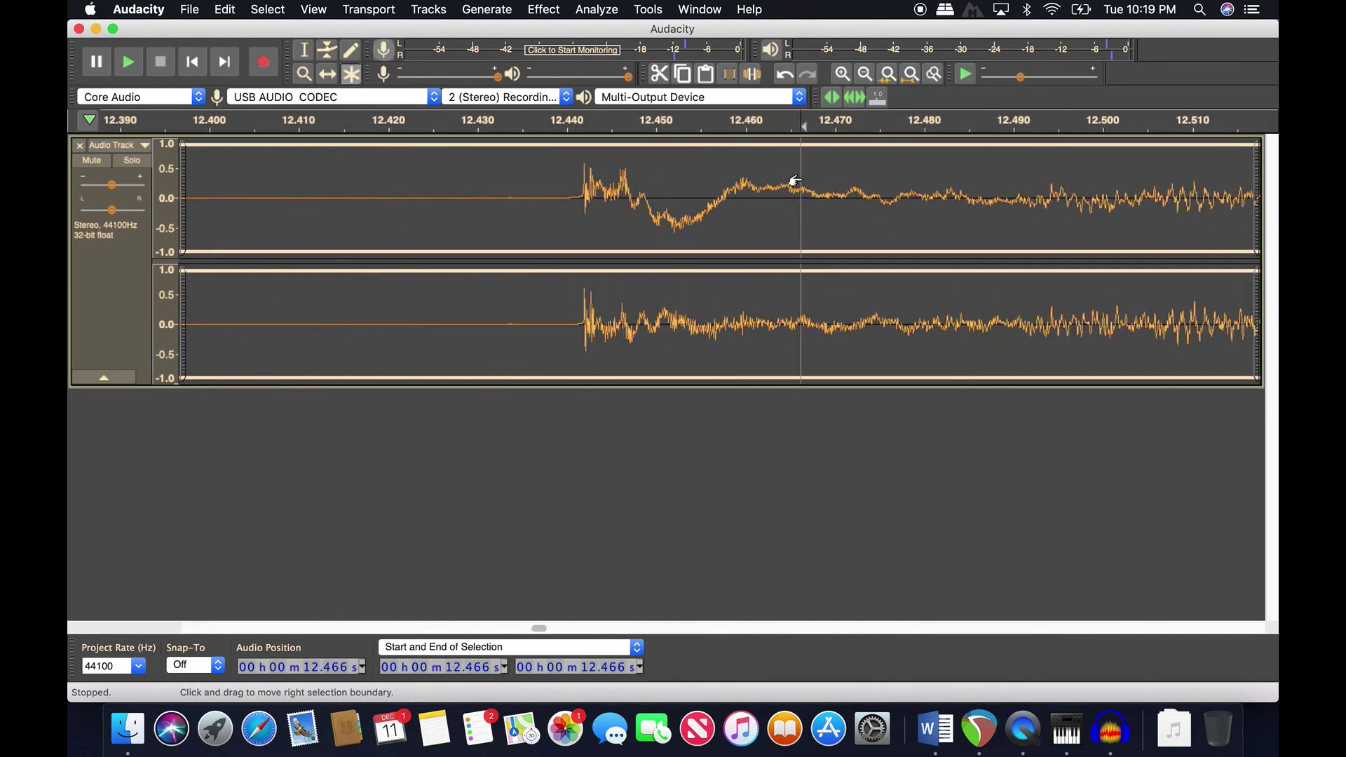
{"action": "scroll", "coordinate": [794, 180], "scroll_direction": "up", "scroll_amount": 4}
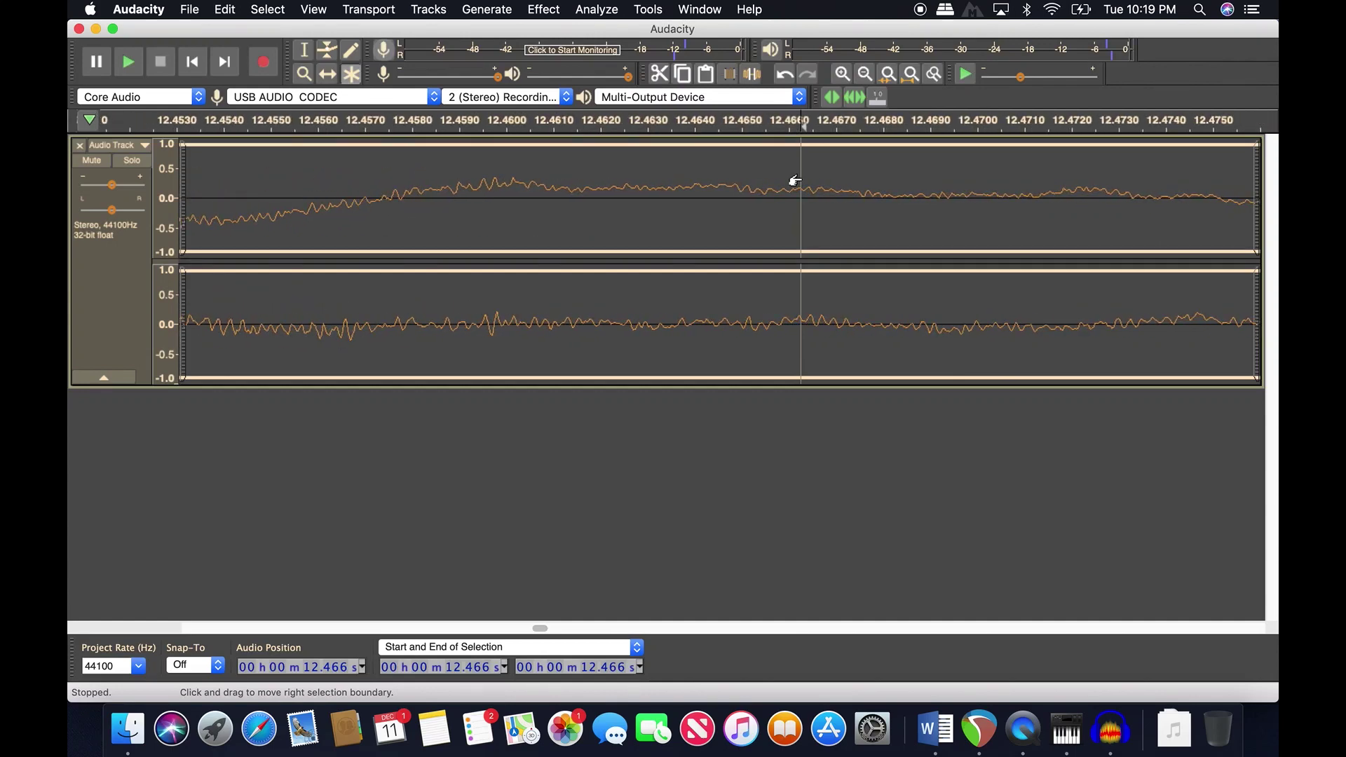
{"action": "scroll", "coordinate": [795, 181], "scroll_direction": "up", "scroll_amount": 4}
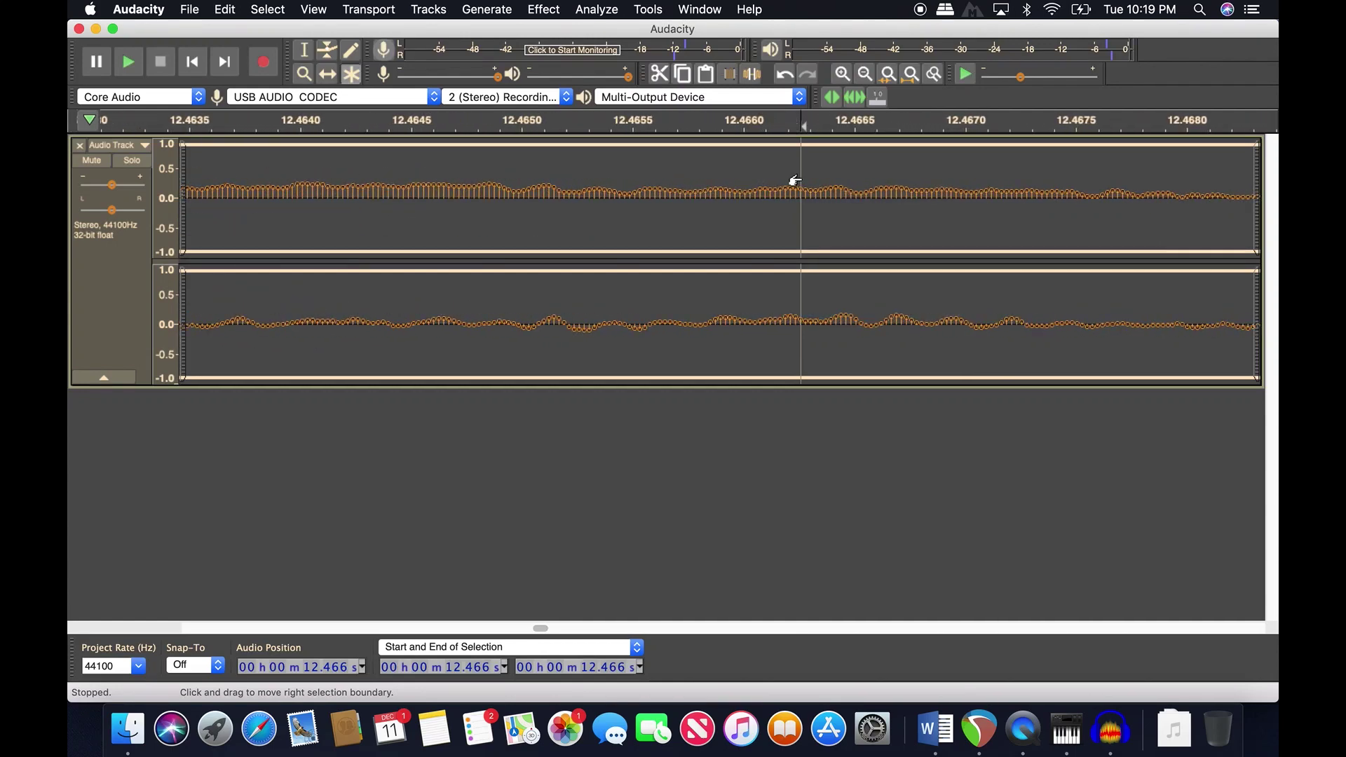
{"action": "scroll", "coordinate": [795, 181], "scroll_direction": "up", "scroll_amount": 3}
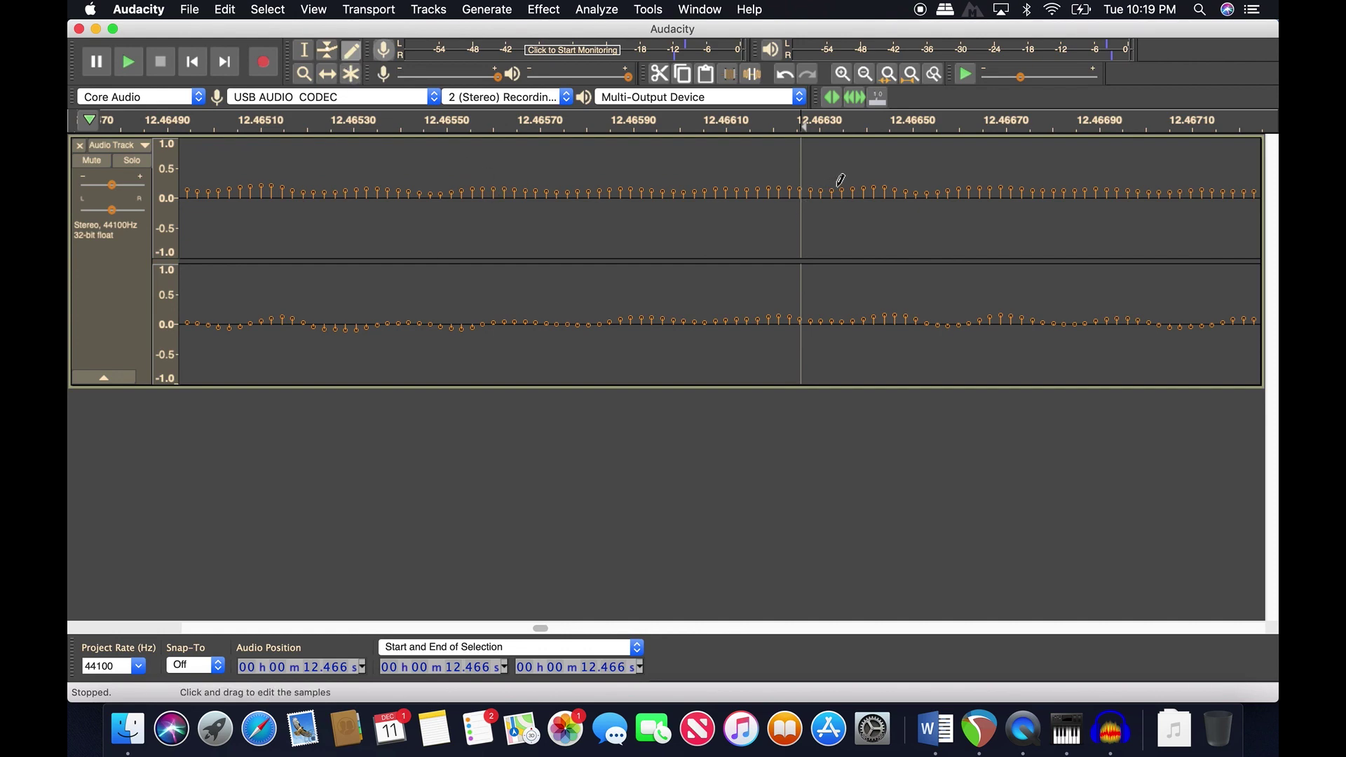
{"action": "left_click_drag", "start_coordinate": [886, 181], "coordinate": [886, 146]}
{"action": "left_click_drag", "start_coordinate": [887, 137], "coordinate": [887, 182]}
{"action": "scroll", "coordinate": [817, 200], "scroll_direction": "down", "scroll_amount": 5}
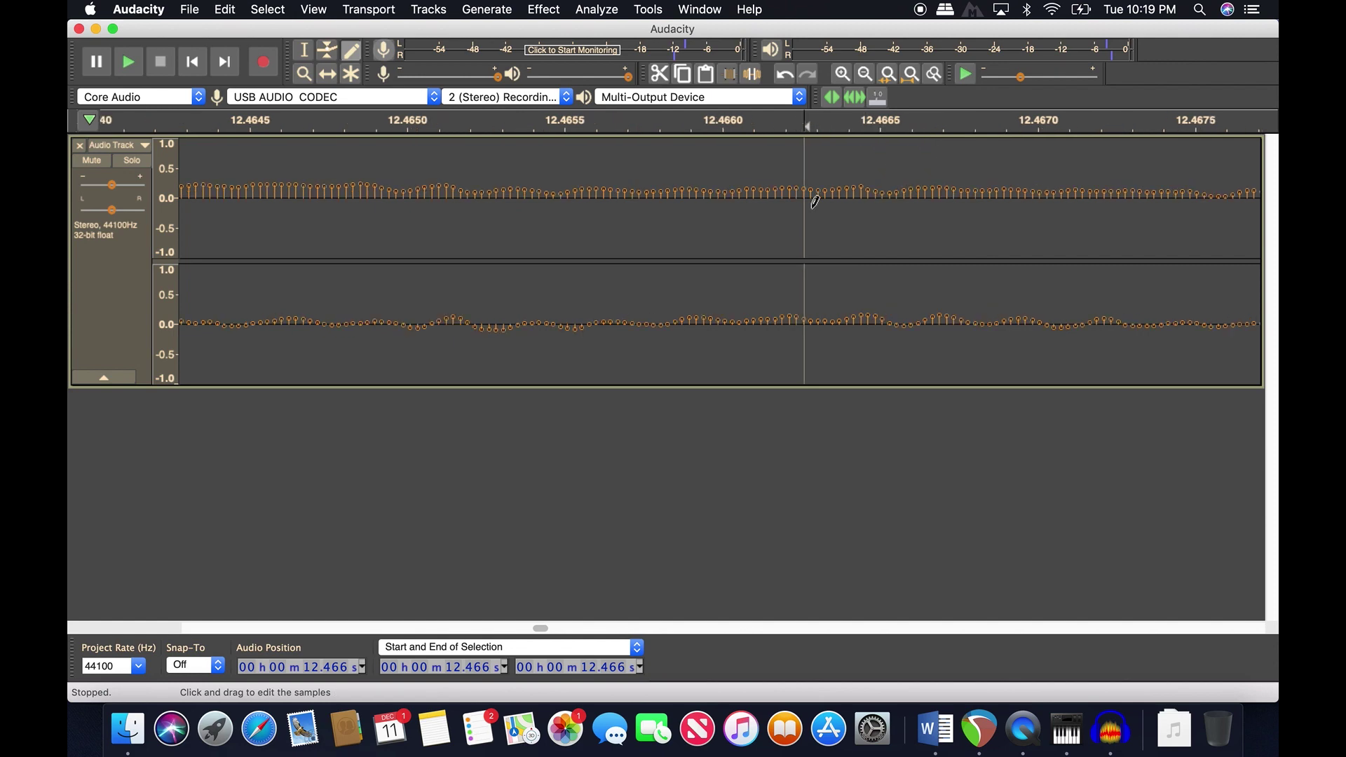
{"action": "scroll", "coordinate": [815, 202], "scroll_direction": "down", "scroll_amount": 7}
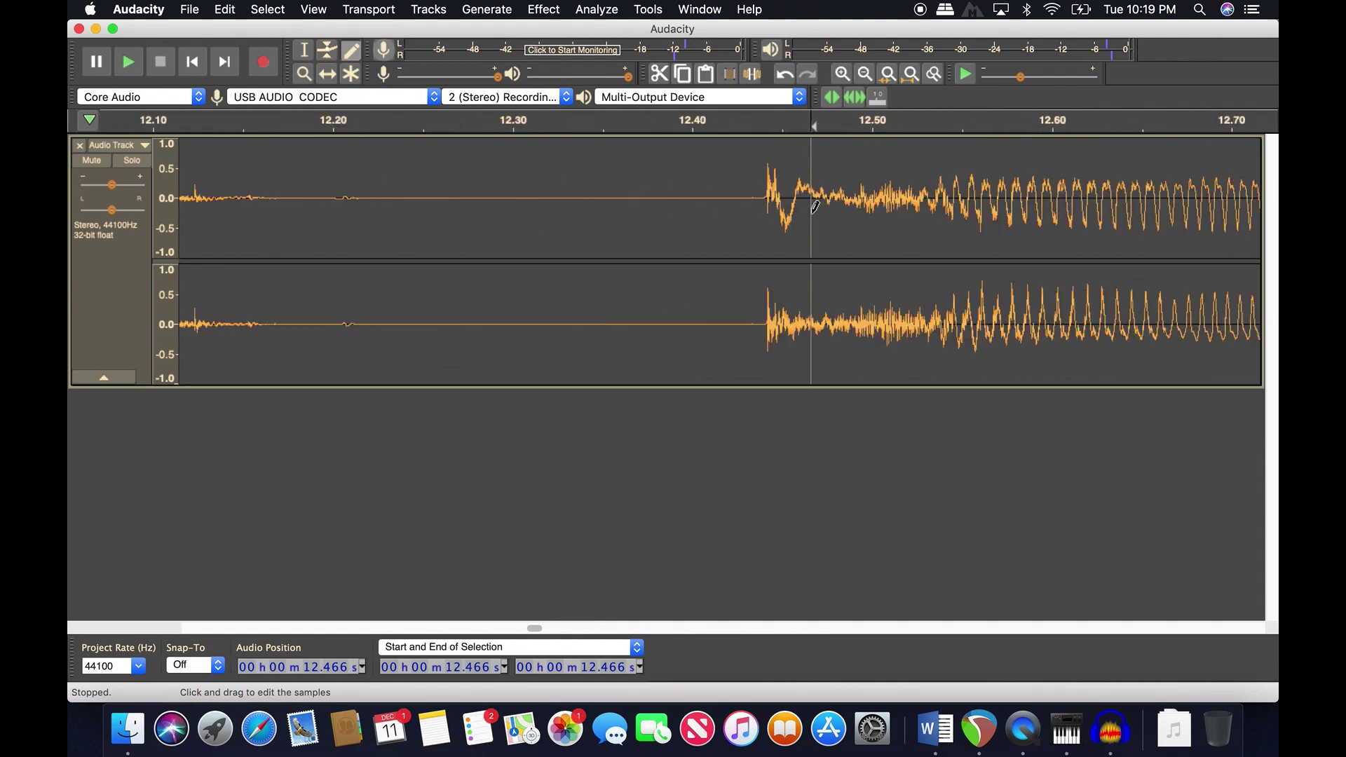
{"action": "scroll", "coordinate": [815, 207], "scroll_direction": "down", "scroll_amount": 6}
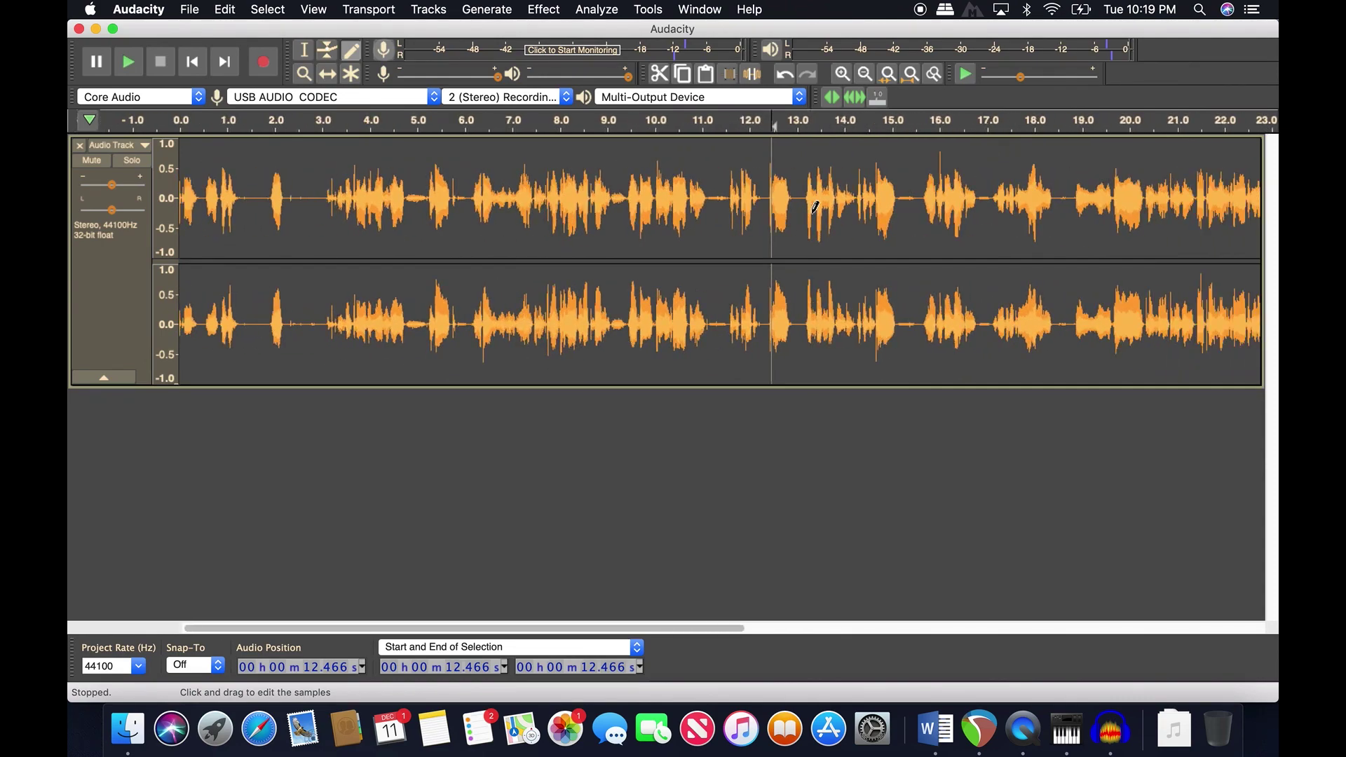
{"action": "scroll", "coordinate": [815, 207], "scroll_direction": "up", "scroll_amount": 4}
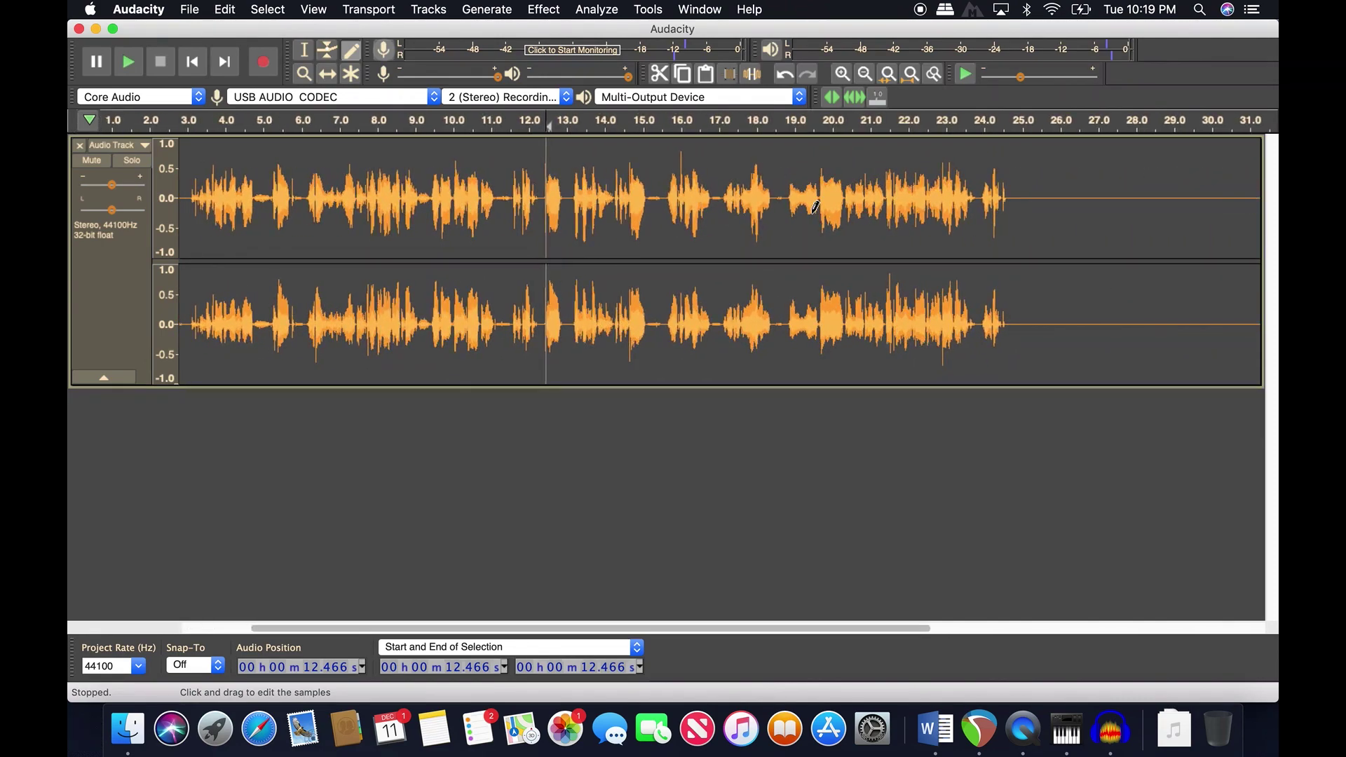
{"action": "scroll", "coordinate": [815, 207], "scroll_direction": "down", "scroll_amount": 4}
{"action": "scroll", "coordinate": [815, 207], "scroll_direction": "up", "scroll_amount": 1}
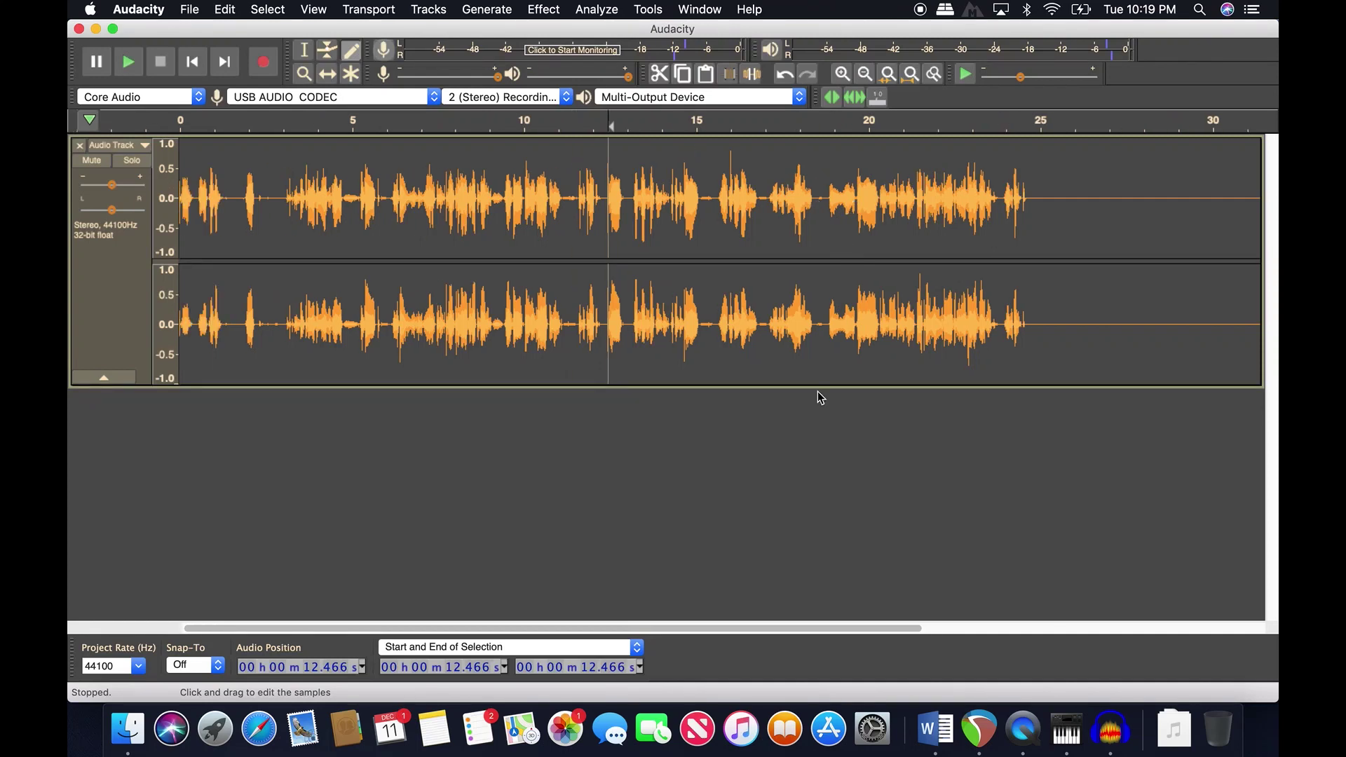
- Export the edited audio to the Downloads folder as a signed 16-bit PCM WAV file named "Tute Edit"
{"action": "left_click", "coordinate": [138, 10]}
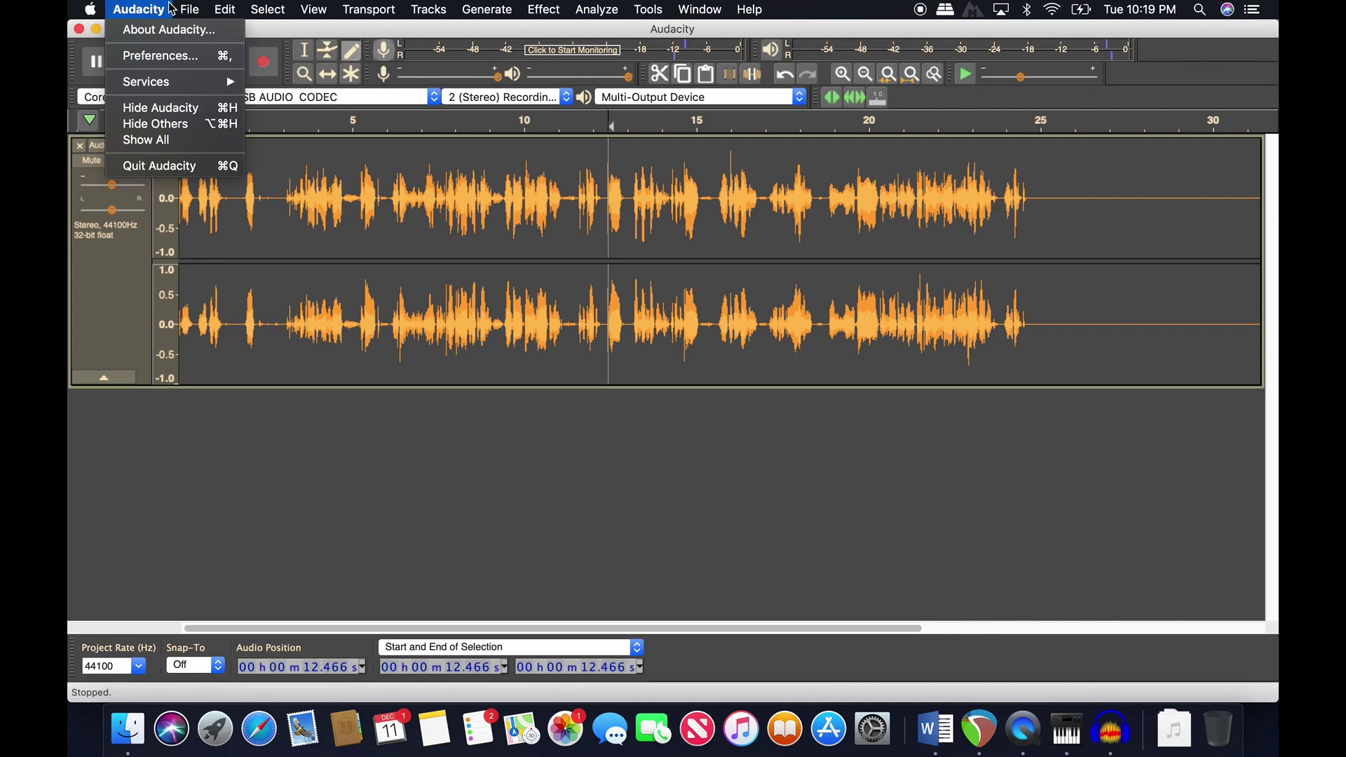
{"action": "mouse_move", "coordinate": [190, 9]}
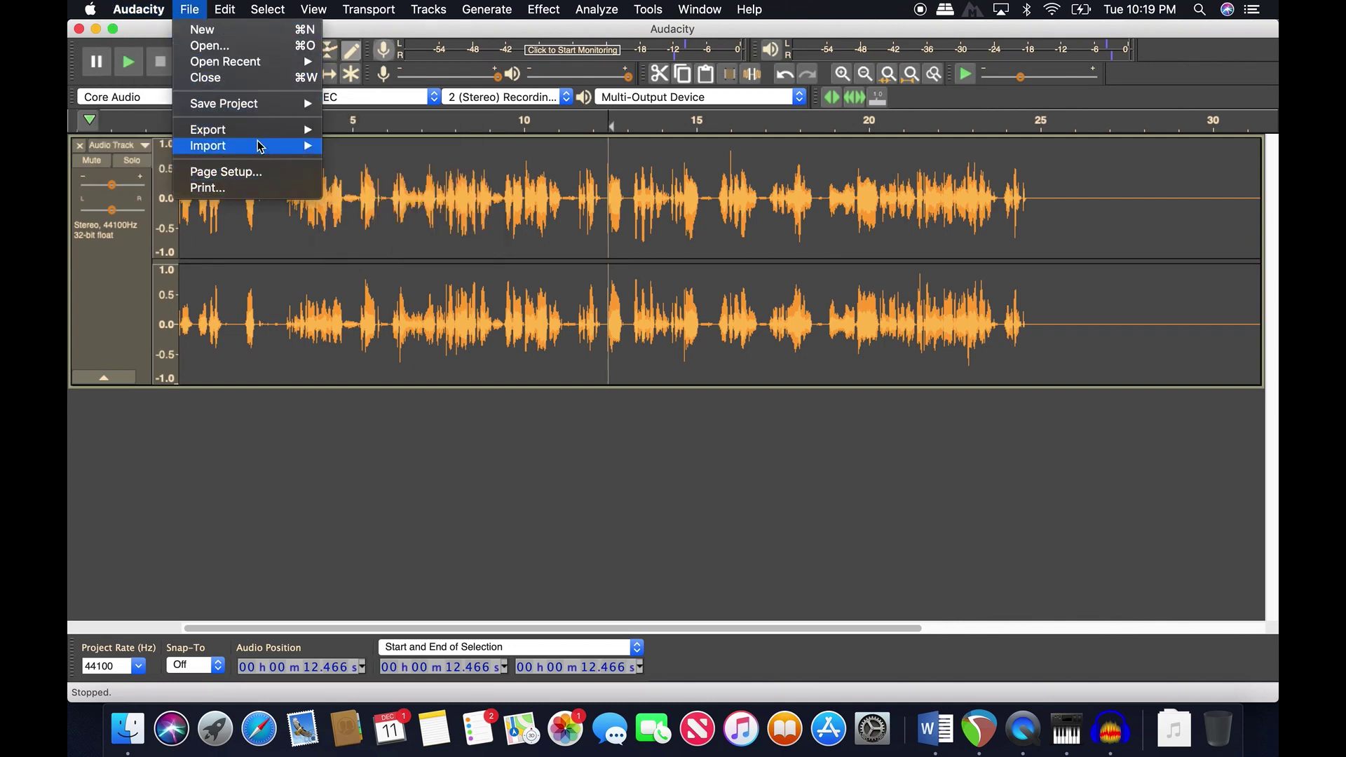
{"action": "mouse_move", "coordinate": [266, 129]}
{"action": "left_click", "coordinate": [363, 147]}
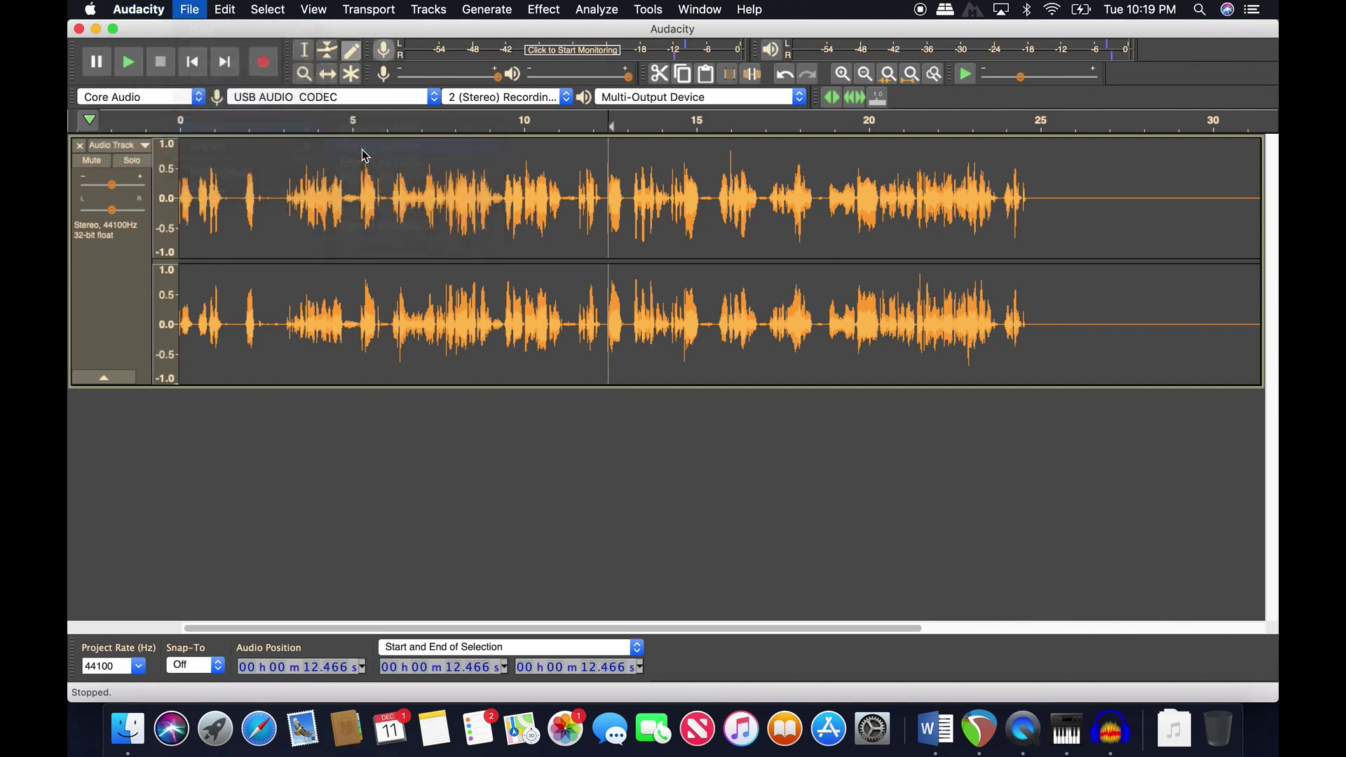
{"action": "type", "text": "Tutp"}
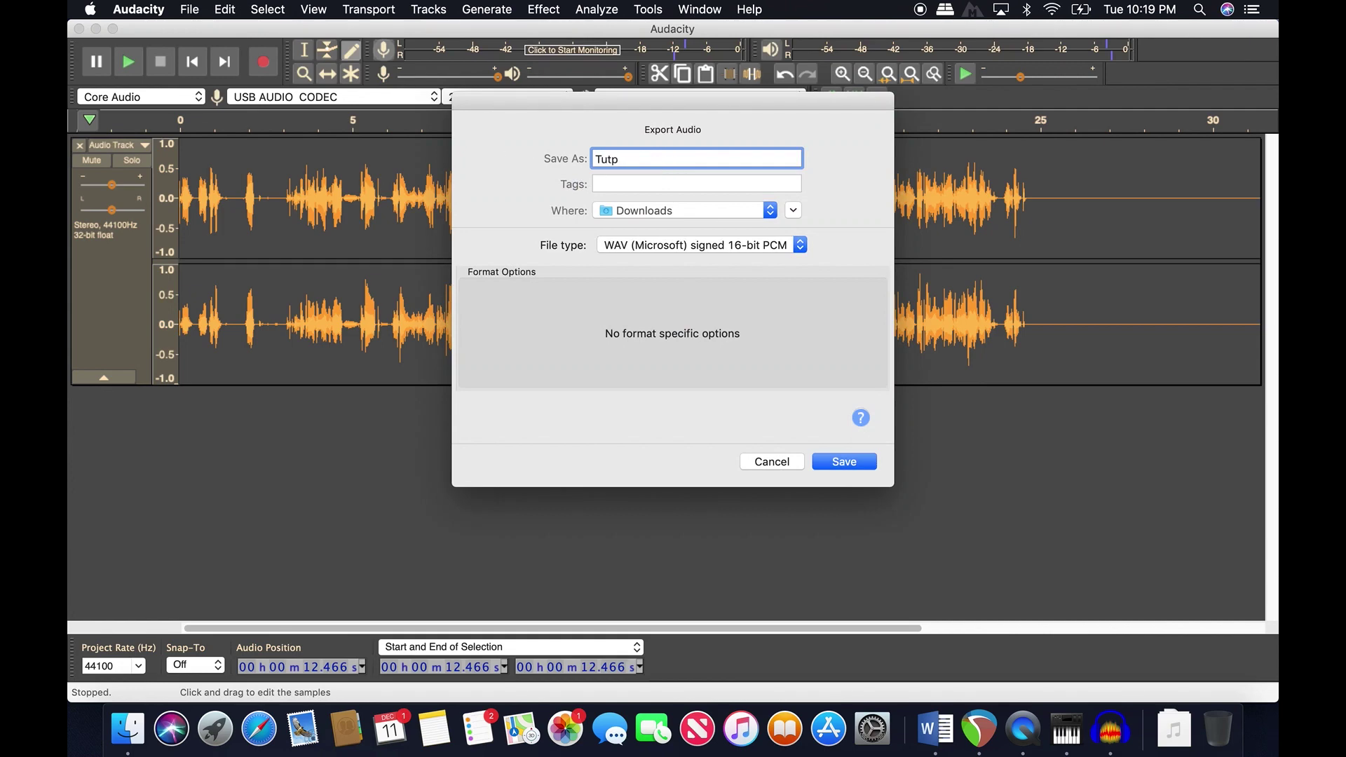
{"action": "key", "text": "BackSpace"}
{"action": "key", "text": "BackSpace"}
{"action": "left_click", "coordinate": [850, 461]}
- Set the Track Title metadata tag to "Tutorial 2" and complete the export
{"action": "double_click", "coordinate": [636, 220]}
{"action": "key", "text": "Right"}
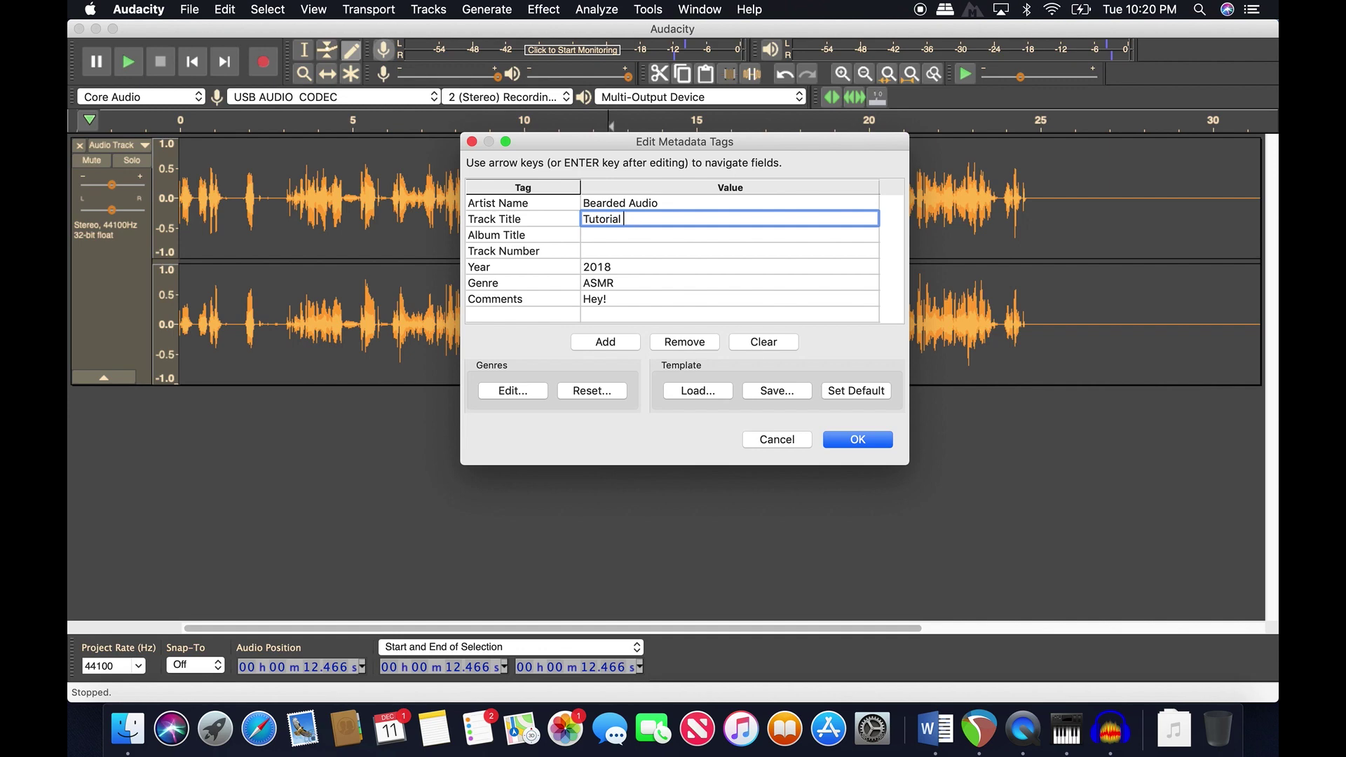
{"action": "left_click", "coordinate": [858, 439]}
- Switch to the Downloads folder in Finder and preview Audacity Tute.wav, followed by Tute Edit.wav, to compare their sound
{"action": "key", "text": "super+Tab"}
{"action": "key", "text": "super+Tab"}
{"action": "key", "text": "super+Tab"}
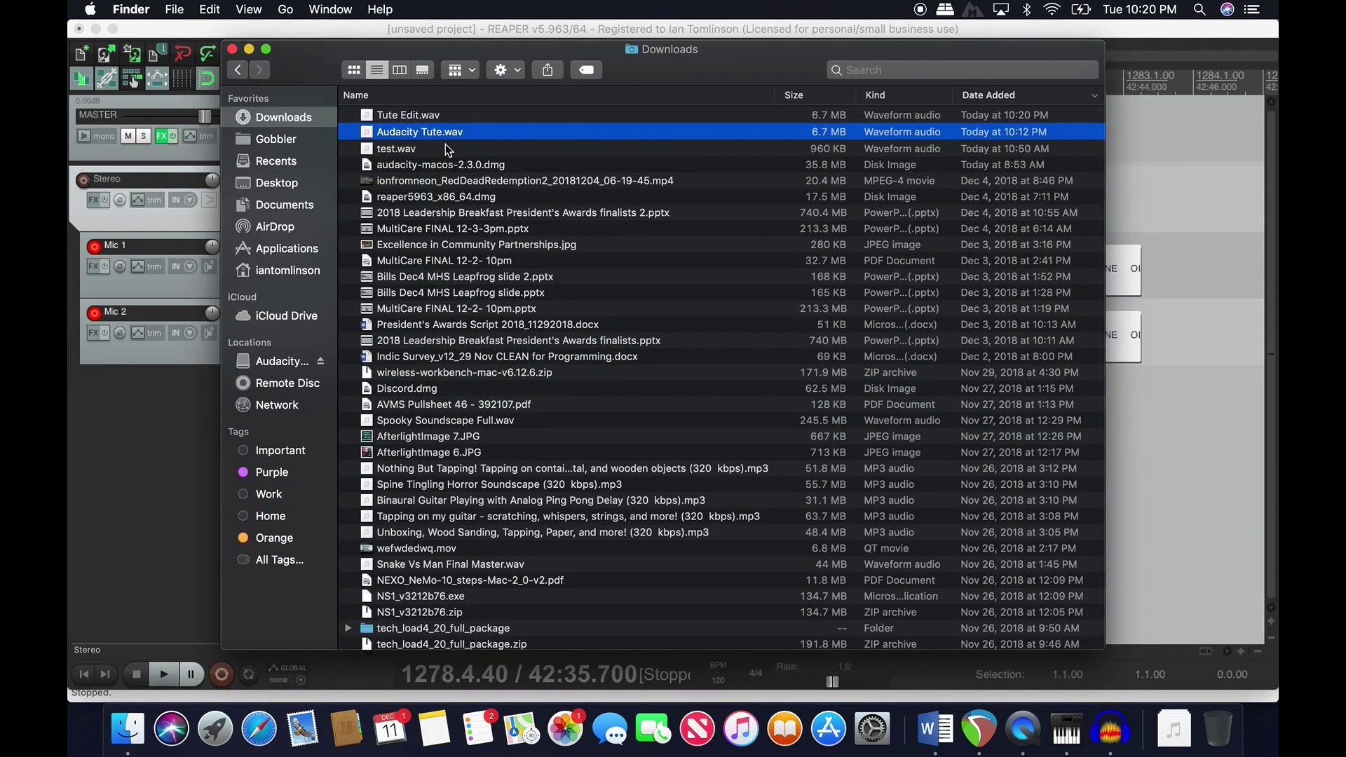
{"action": "key", "text": "space"}
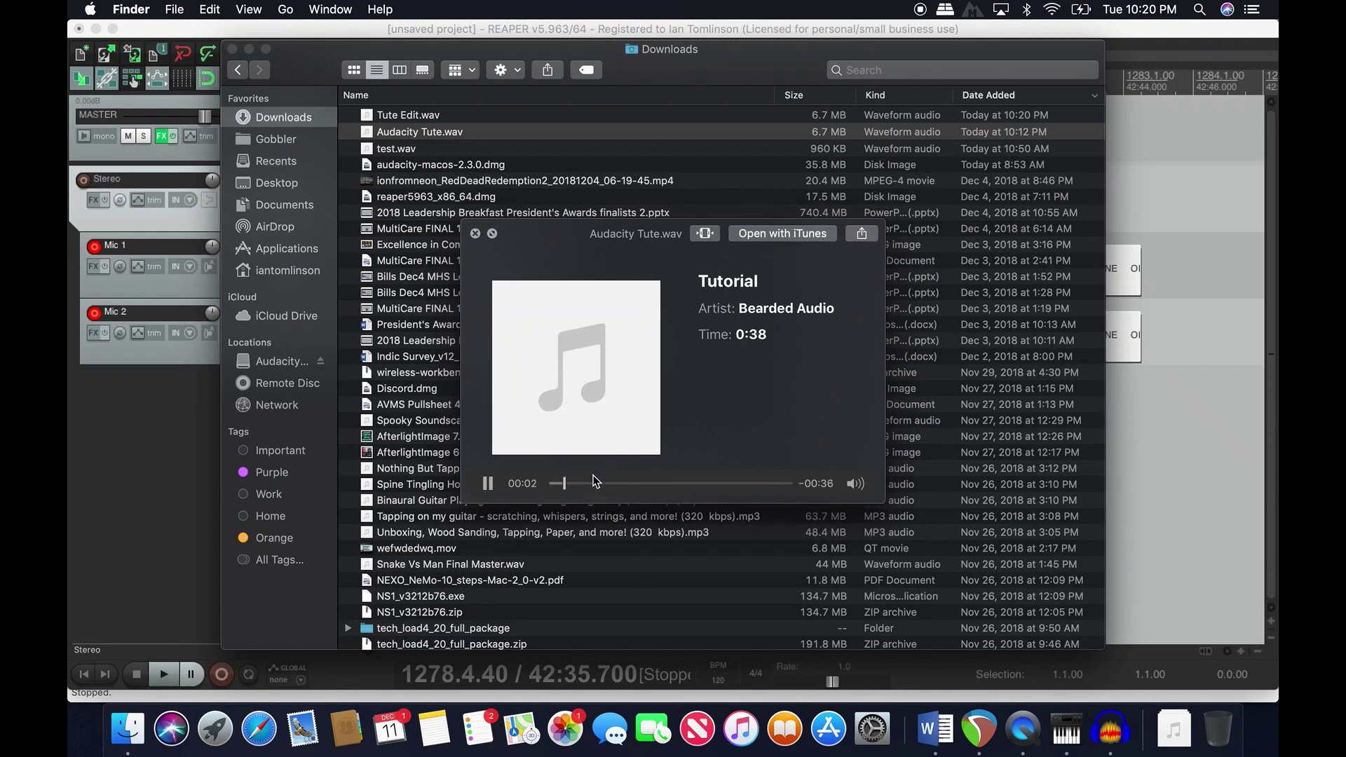
{"action": "key", "text": "space"}
{"action": "left_click", "coordinate": [419, 116]}
{"action": "key", "text": "space"}
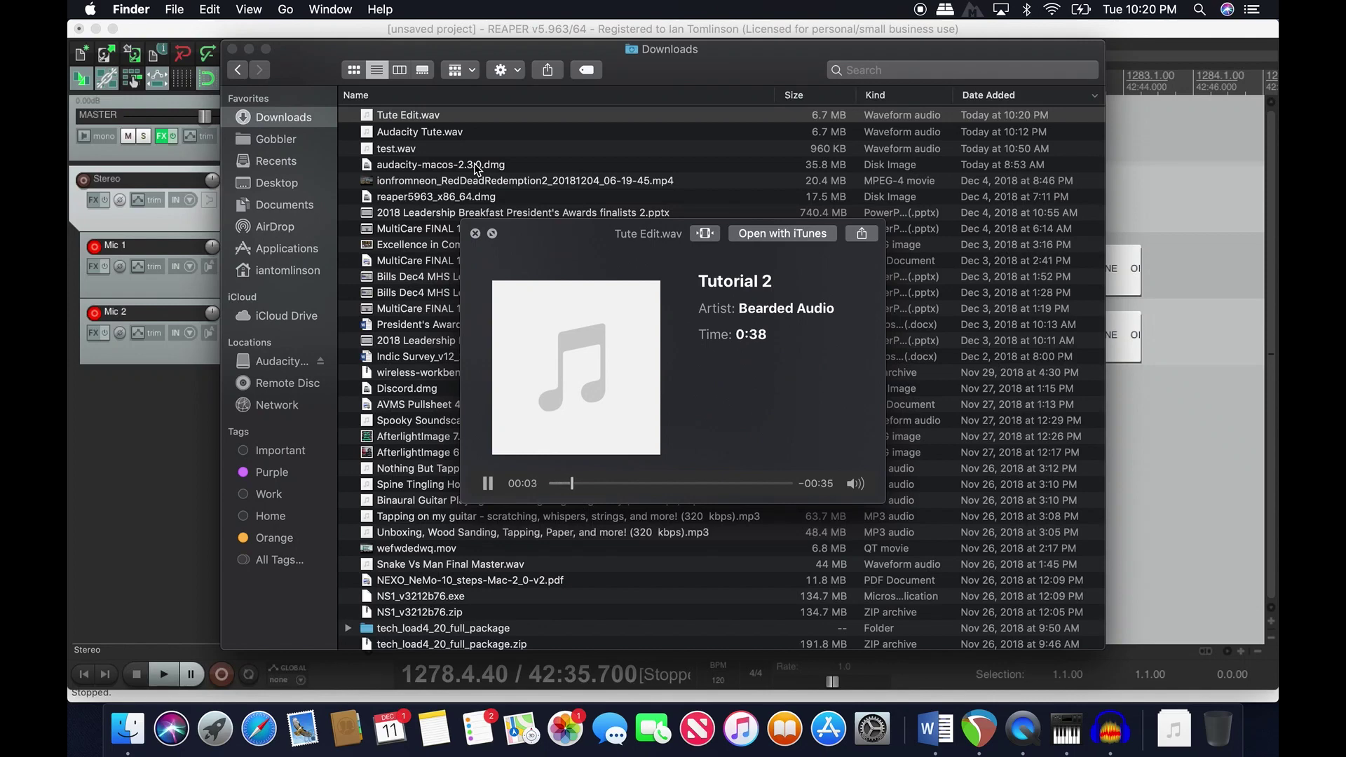
{"action": "key", "text": "space"}
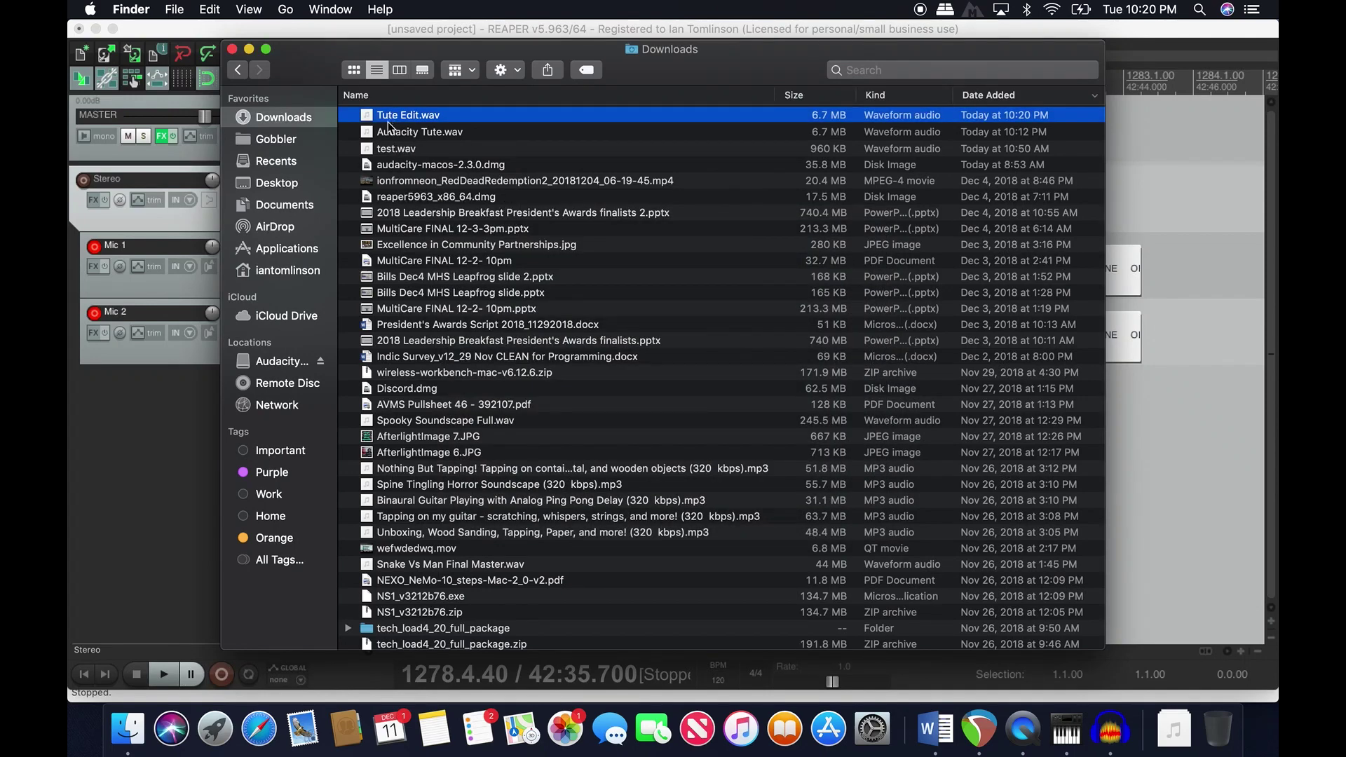
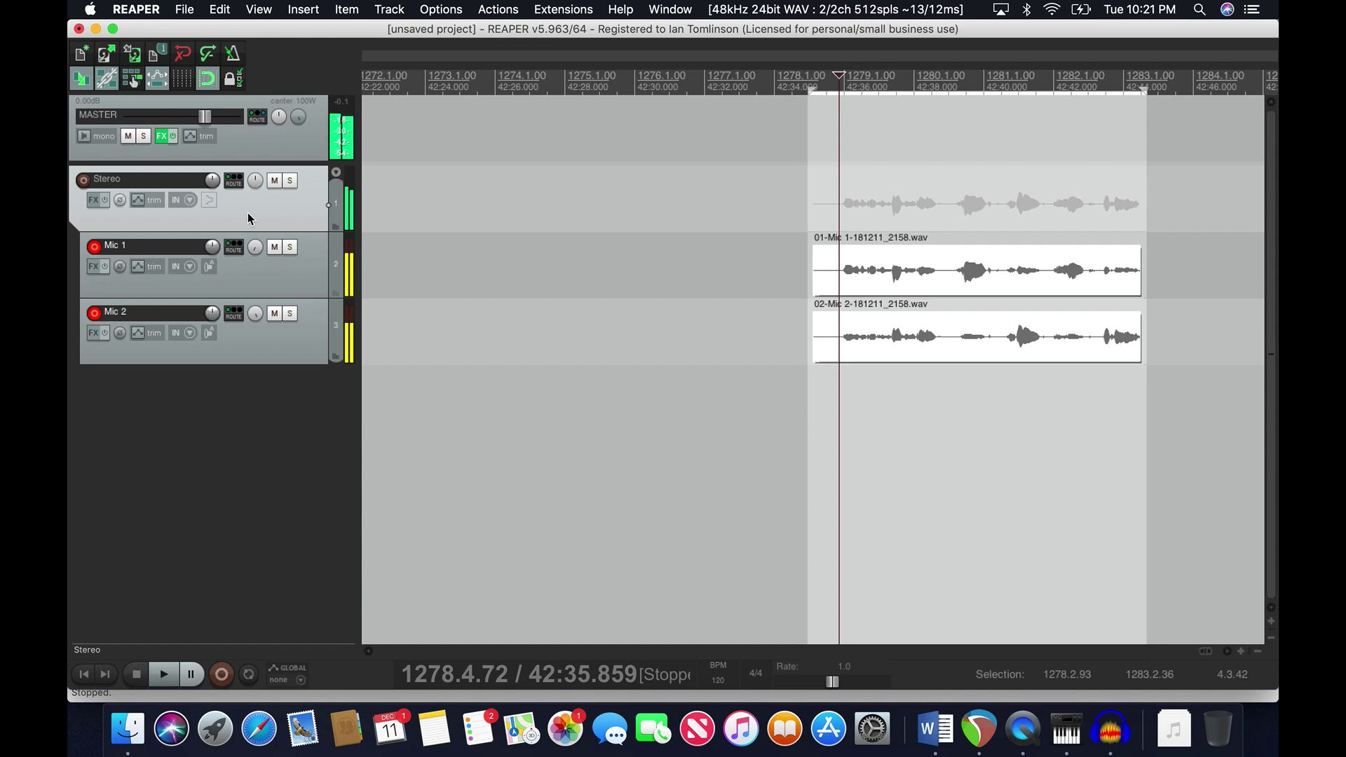
- In REAPER, add the VST ReaComp (Cockos) compressor to the Stereo folder track
{"action": "left_click", "coordinate": [95, 207]}
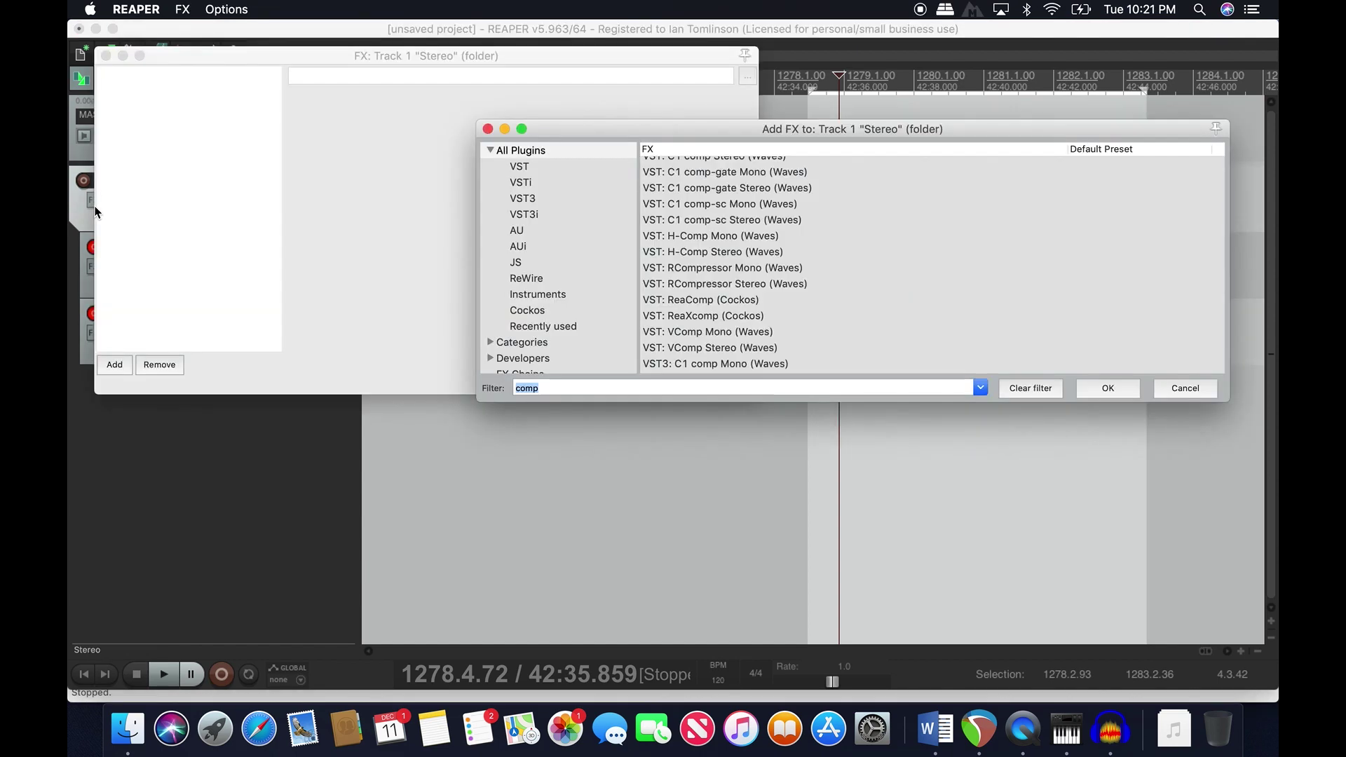
{"action": "left_click", "coordinate": [703, 312]}
{"action": "left_click", "coordinate": [700, 301]}
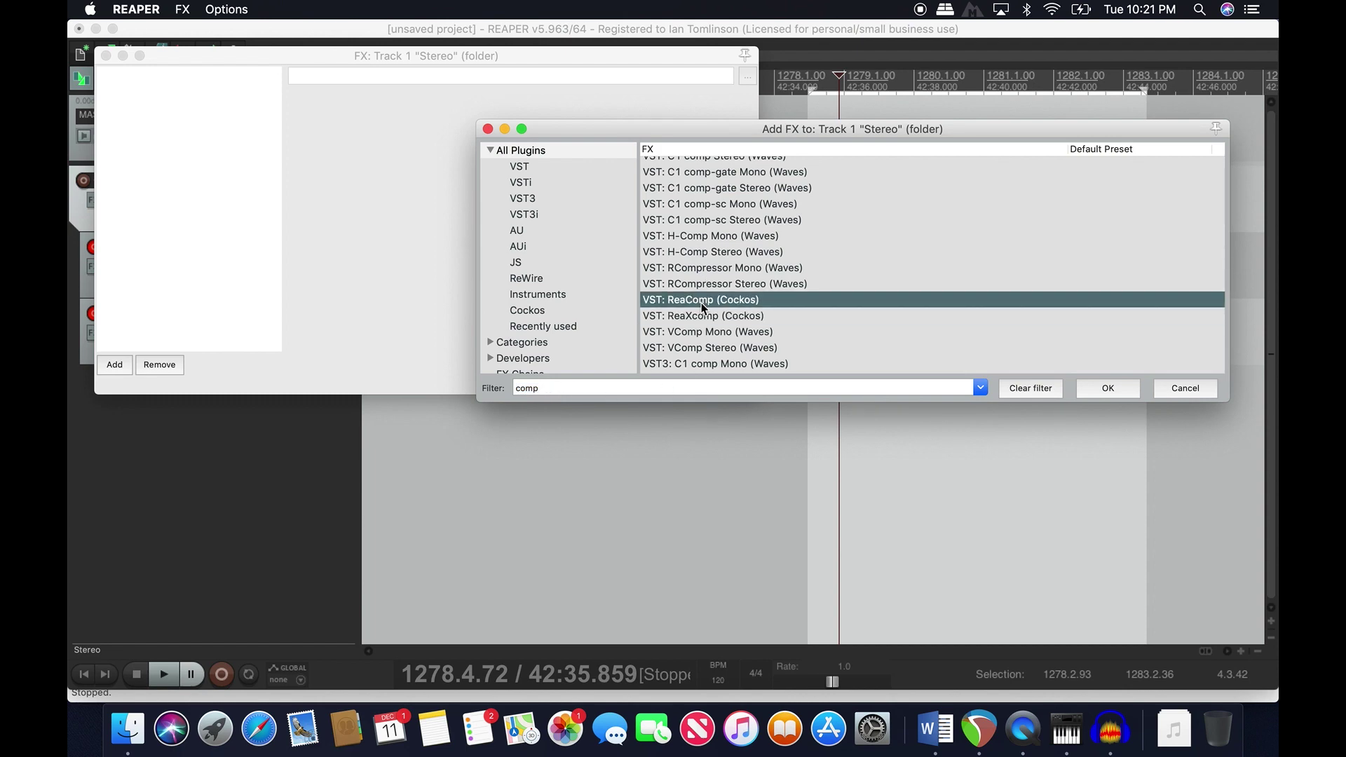
{"action": "left_click", "coordinate": [1108, 389]}
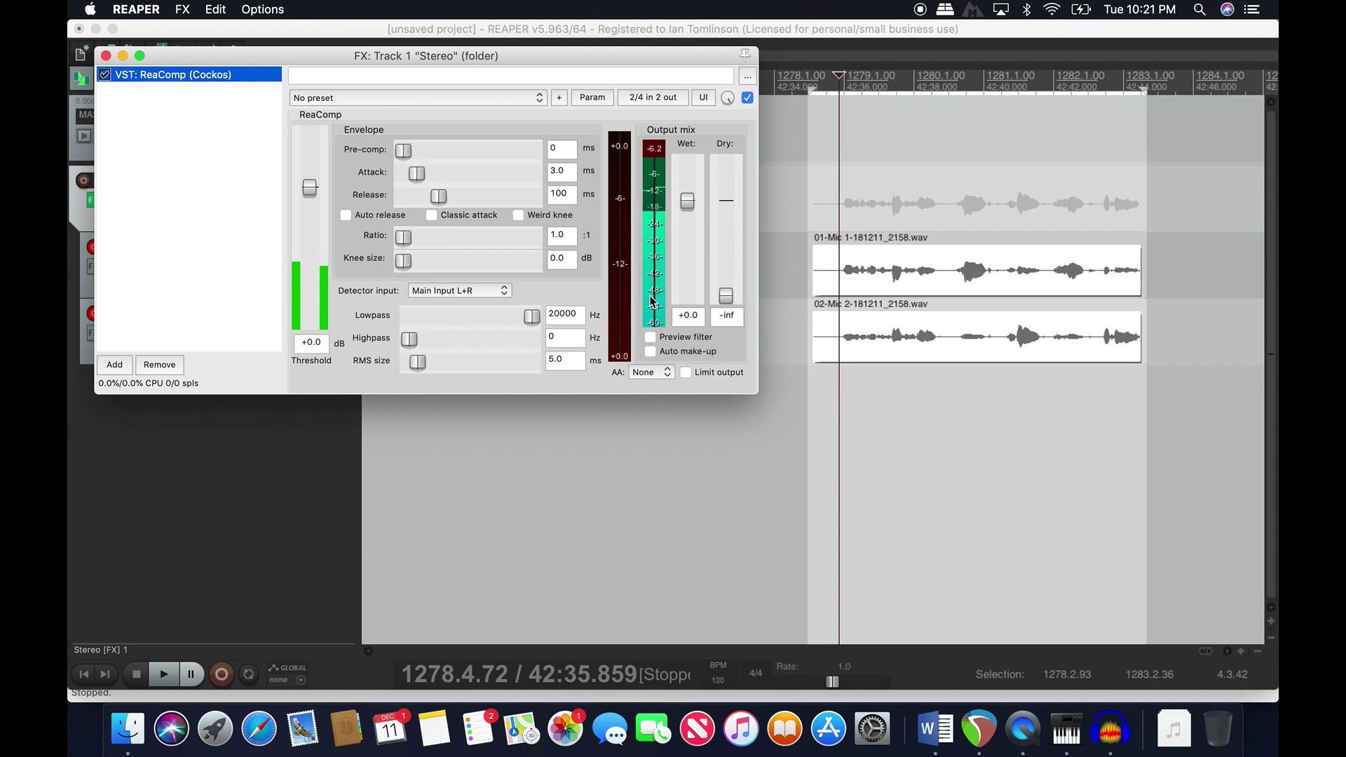
- Play the recorded items from their start for a moment to check the level in ReaComp, and stop playback
{"action": "left_click", "coordinate": [813, 231]}
{"action": "key", "text": "space"}
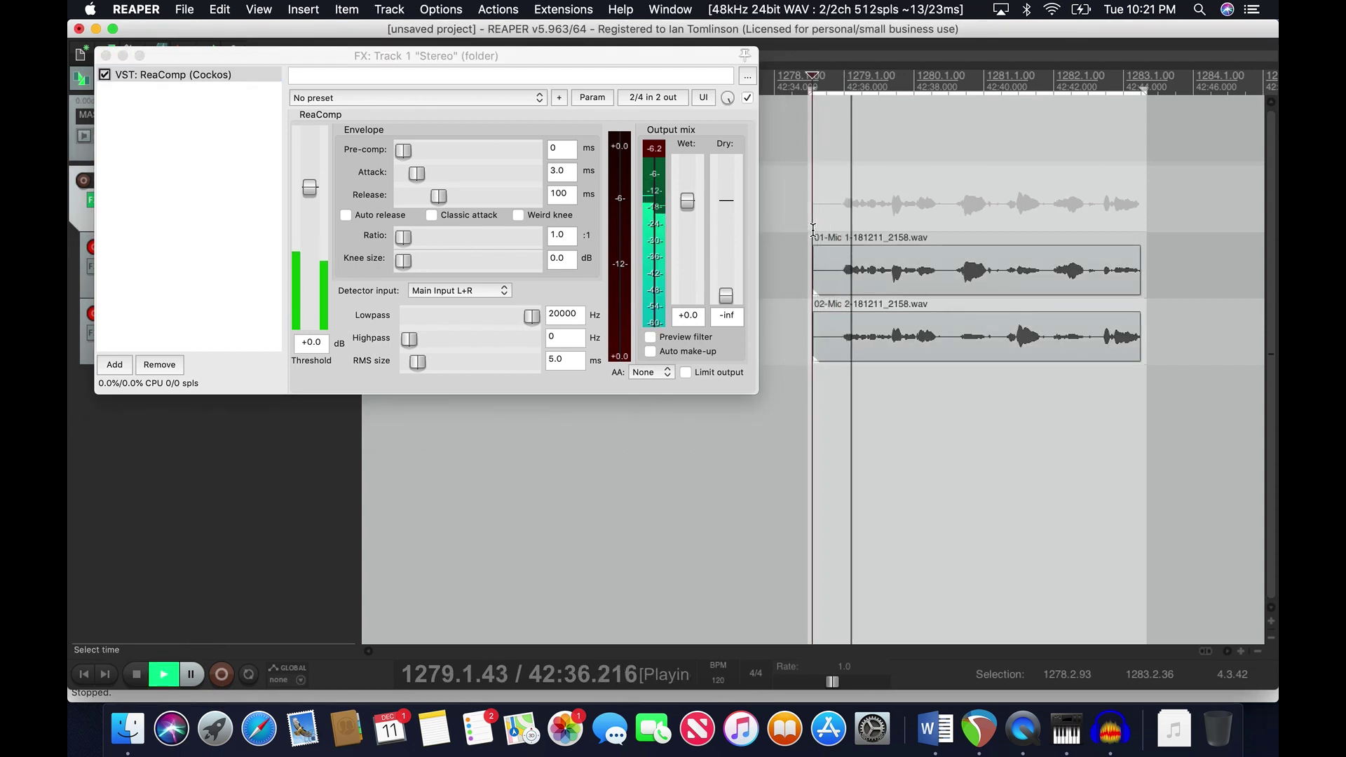
{"action": "key", "text": "space"}
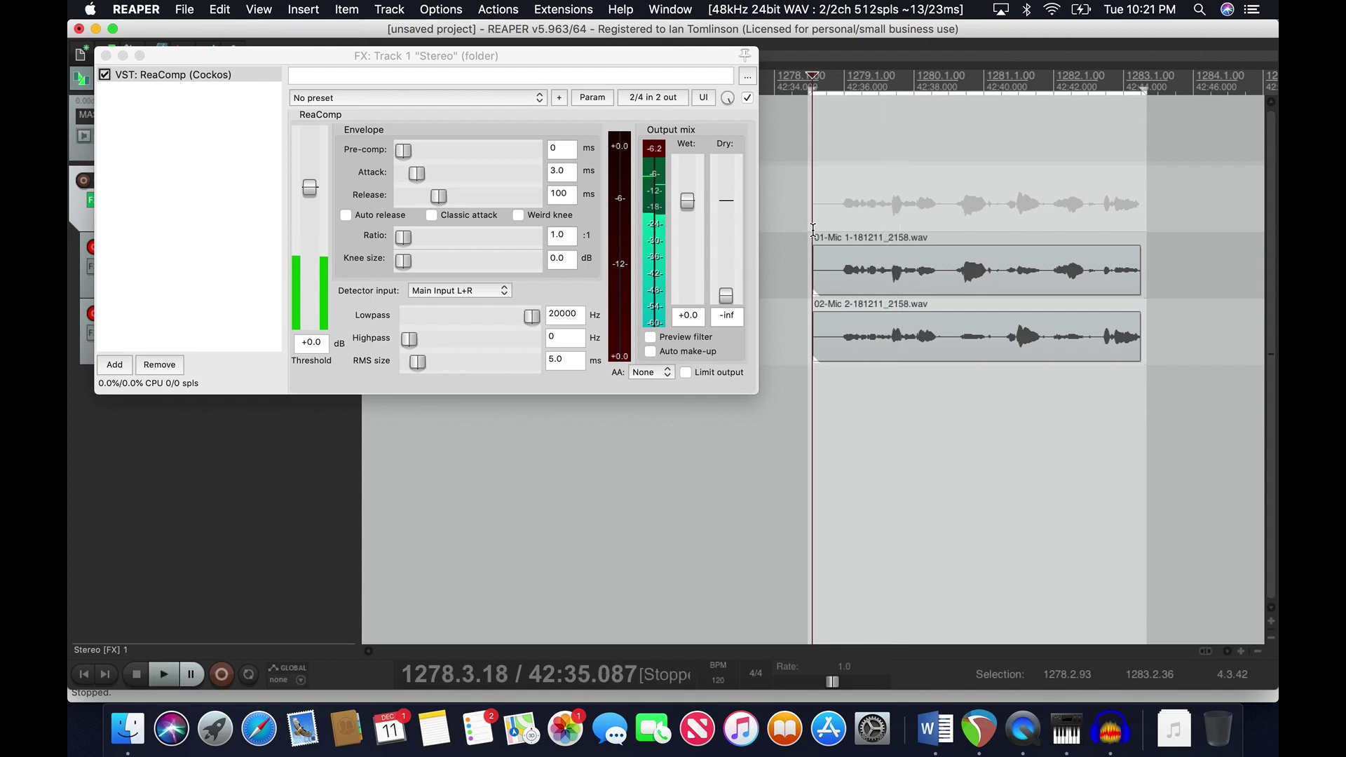
- Set ReaComp's ratio to 4.0:1 and its attack to 2 ms
{"action": "left_click", "coordinate": [404, 238]}
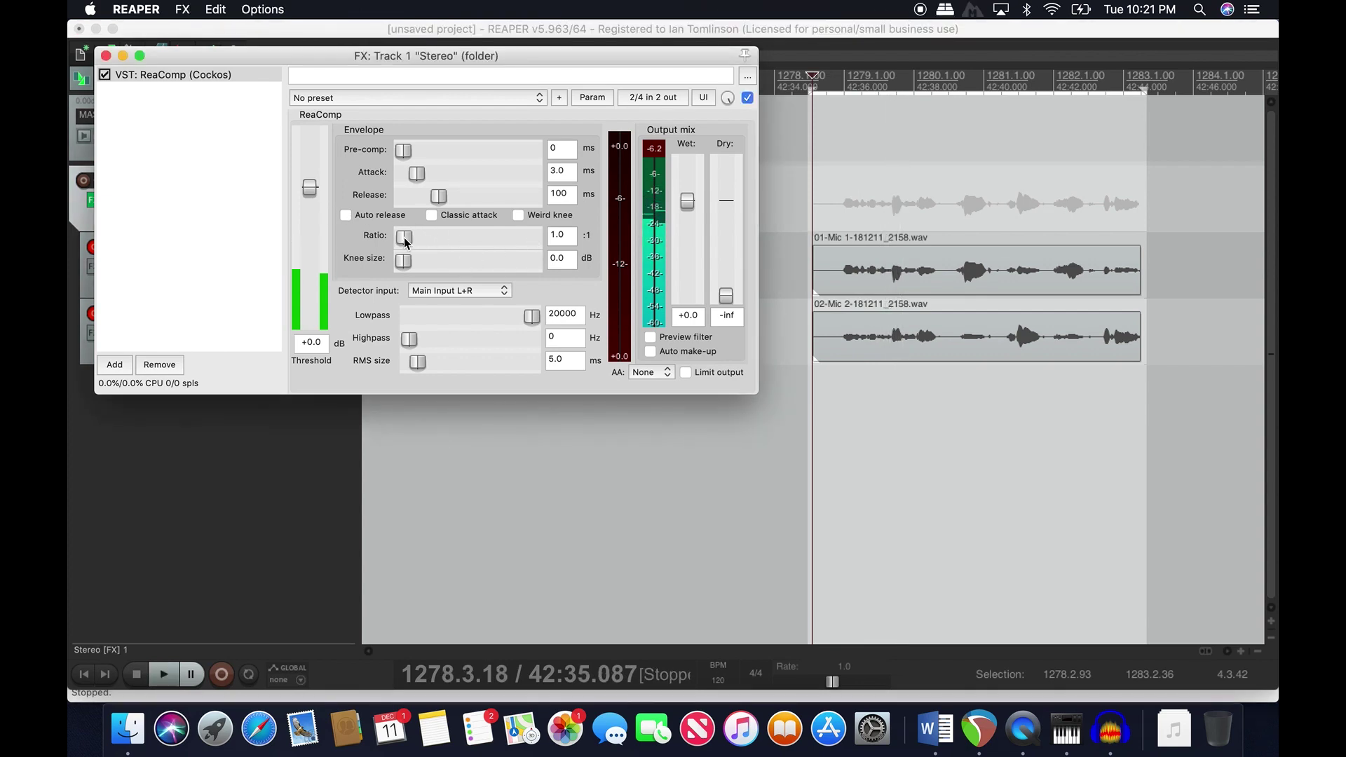
{"action": "left_click_drag", "start_coordinate": [432, 241], "coordinate": [430, 243]}
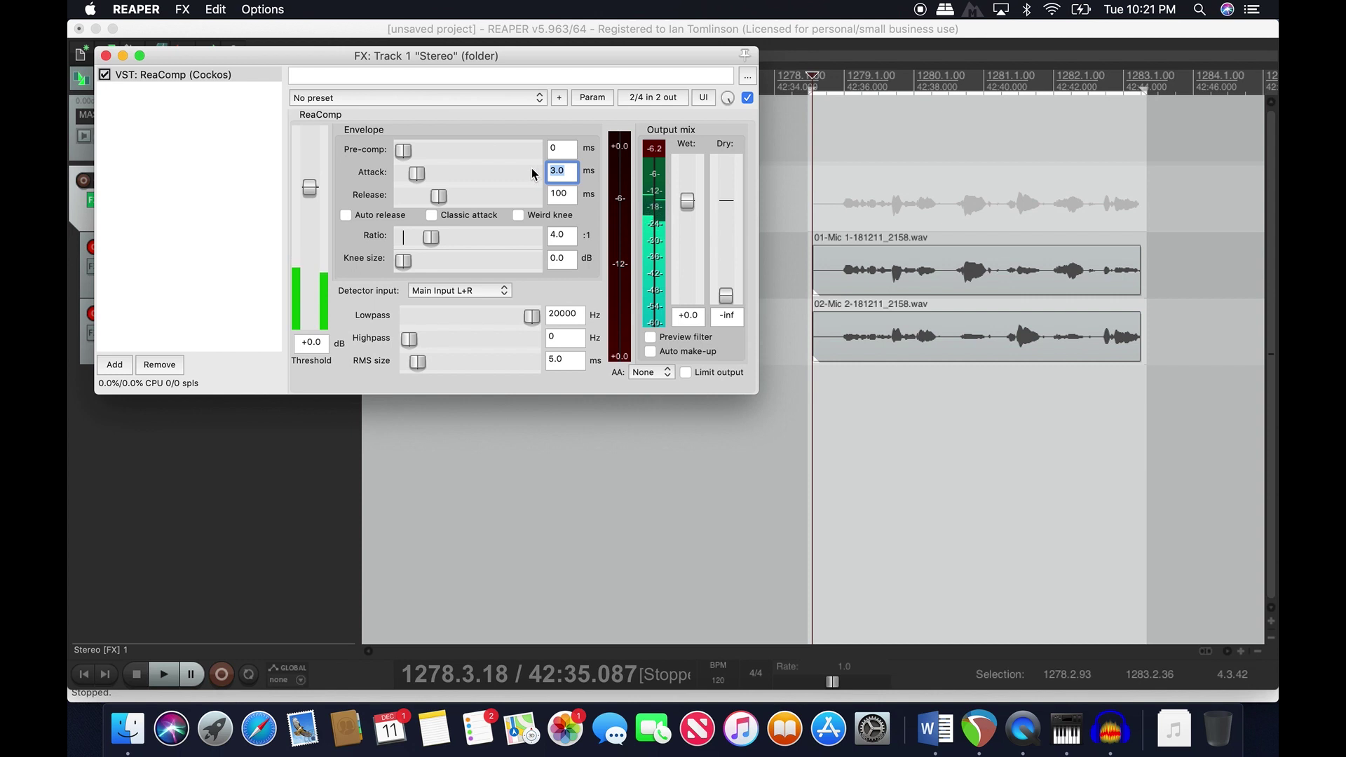
{"action": "left_click_drag", "start_coordinate": [424, 174], "coordinate": [412, 175]}
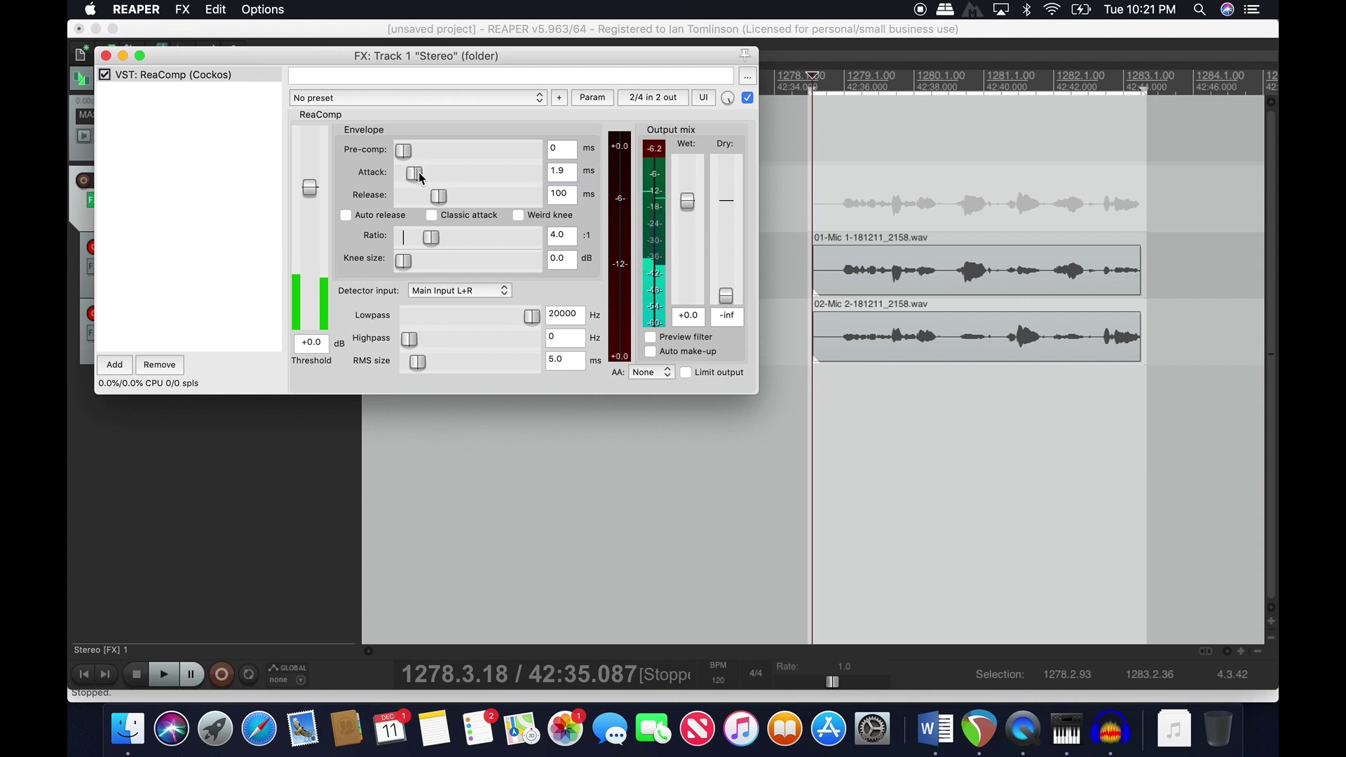
{"action": "left_click", "coordinate": [558, 172]}
- Set ReaComp's release to 7000 ms
{"action": "left_click", "coordinate": [515, 190]}
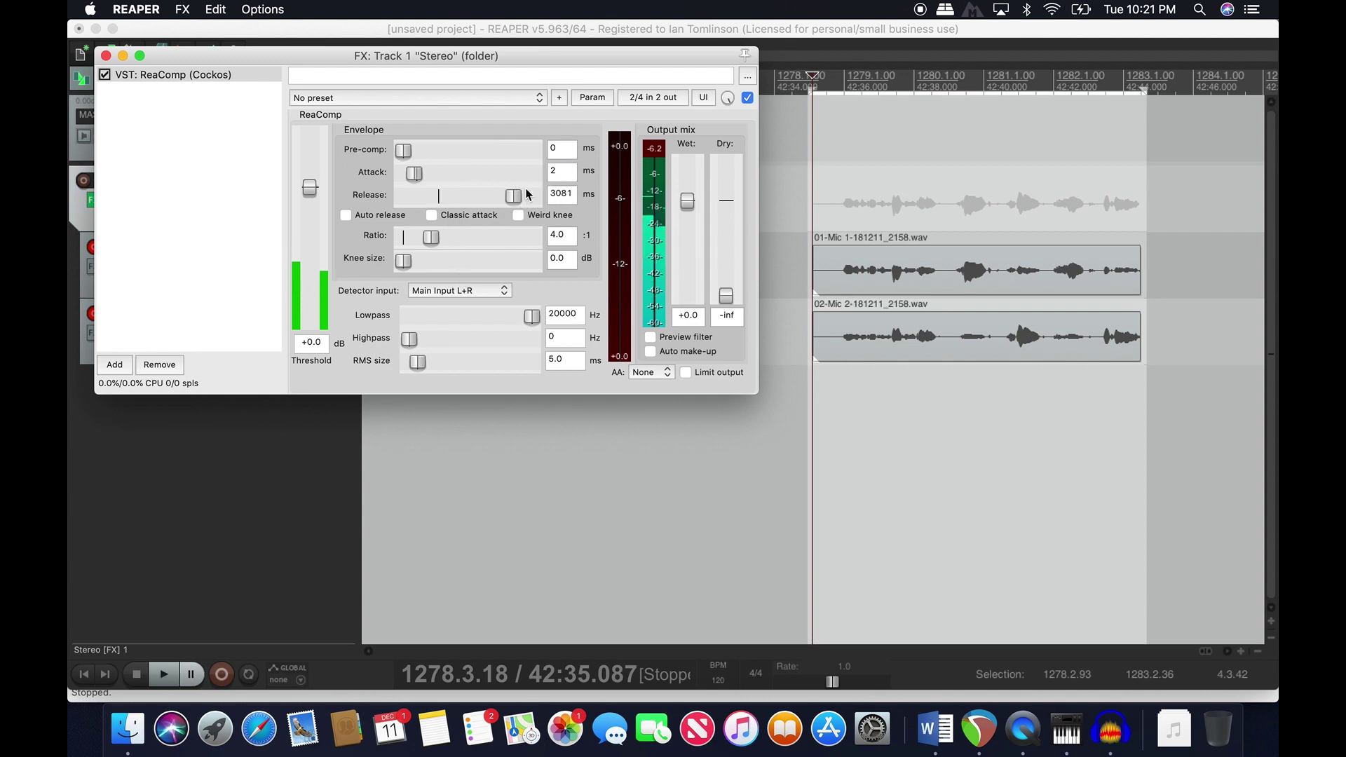
{"action": "mouse_move", "coordinate": [528, 194]}
{"action": "left_mouse_down"}
{"action": "mouse_move", "coordinate": [483, 198]}
{"action": "mouse_move", "coordinate": [545, 202]}
{"action": "left_mouse_up"}
{"action": "double_click", "coordinate": [561, 193]}
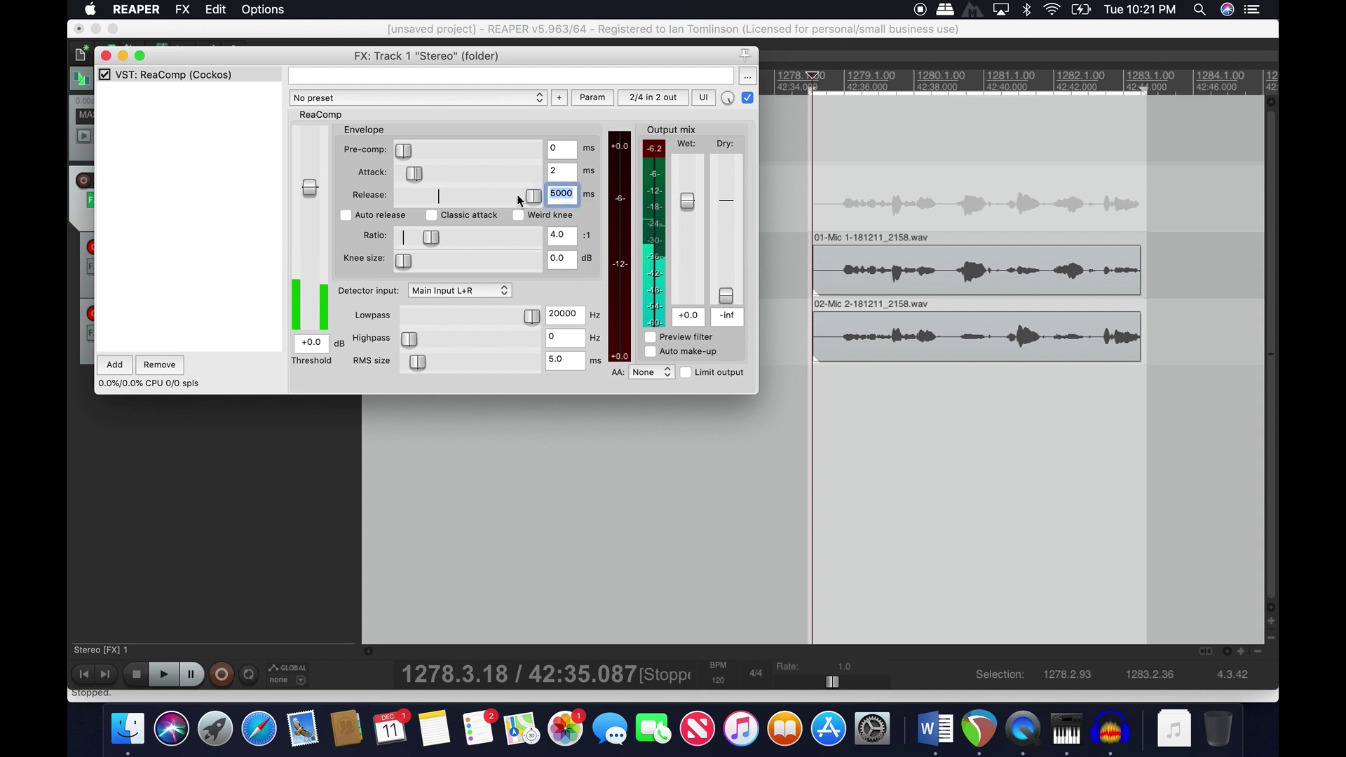
{"action": "type", "text": "7000"}
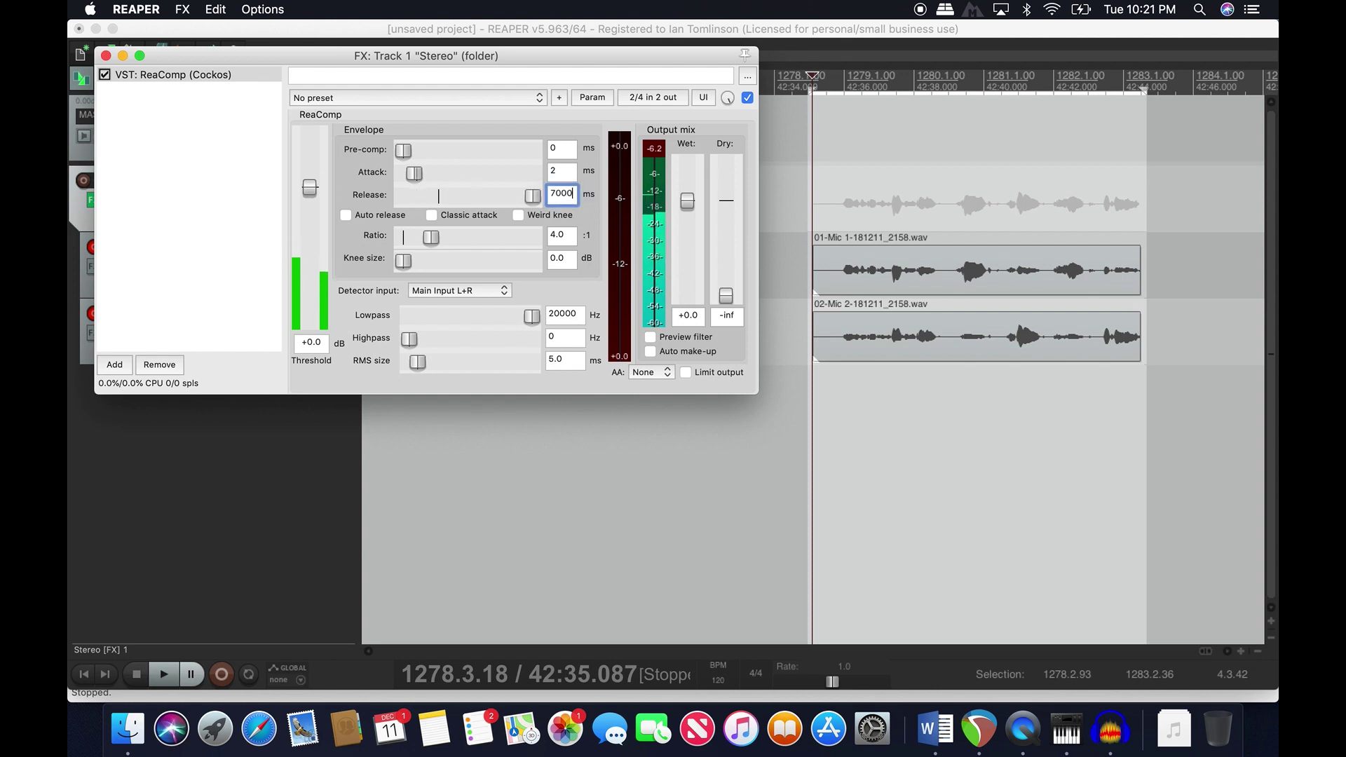
{"action": "left_click_drag", "start_coordinate": [519, 235], "coordinate": [414, 272]}
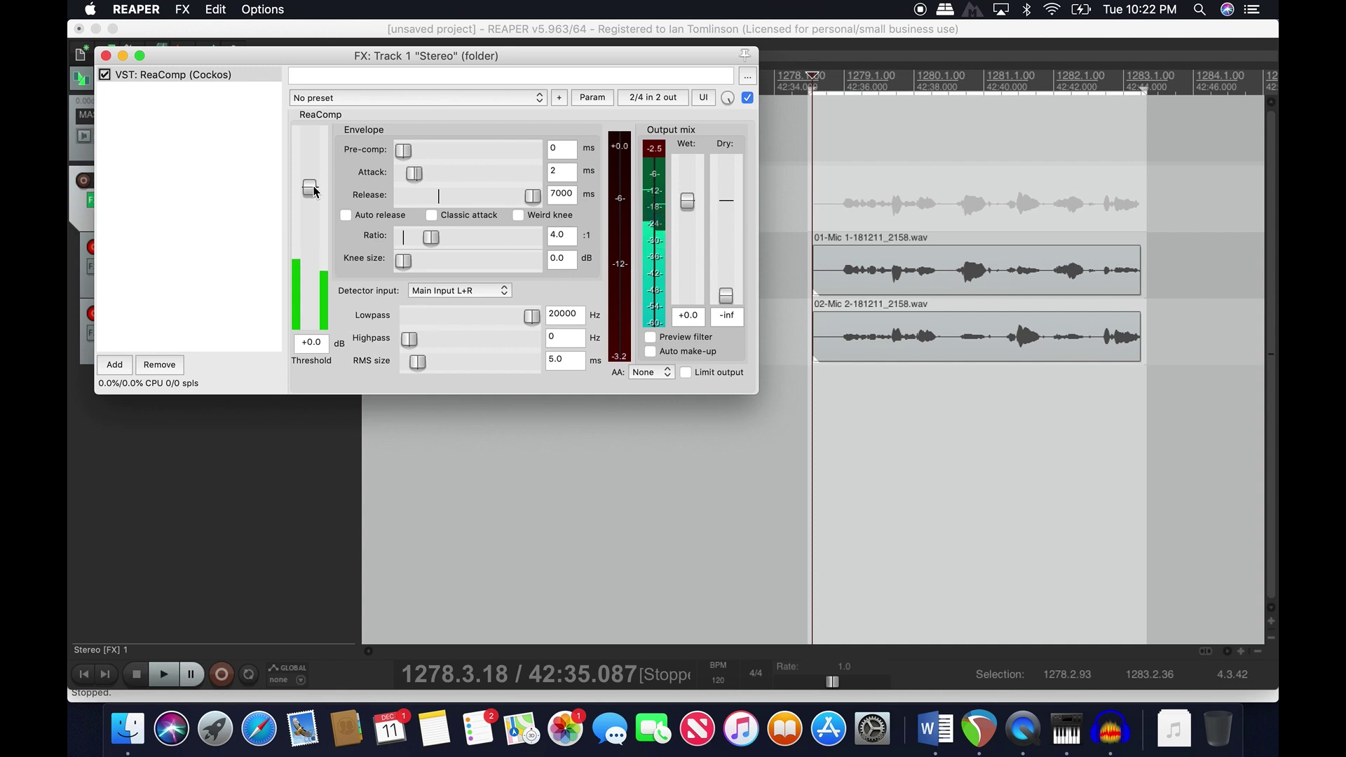
- Lower ReaComp's threshold to -11.3 dB, play the recording while lowering it further to -18.6 dB, and stop playback
{"action": "left_click_drag", "start_coordinate": [309, 185], "coordinate": [309, 229]}
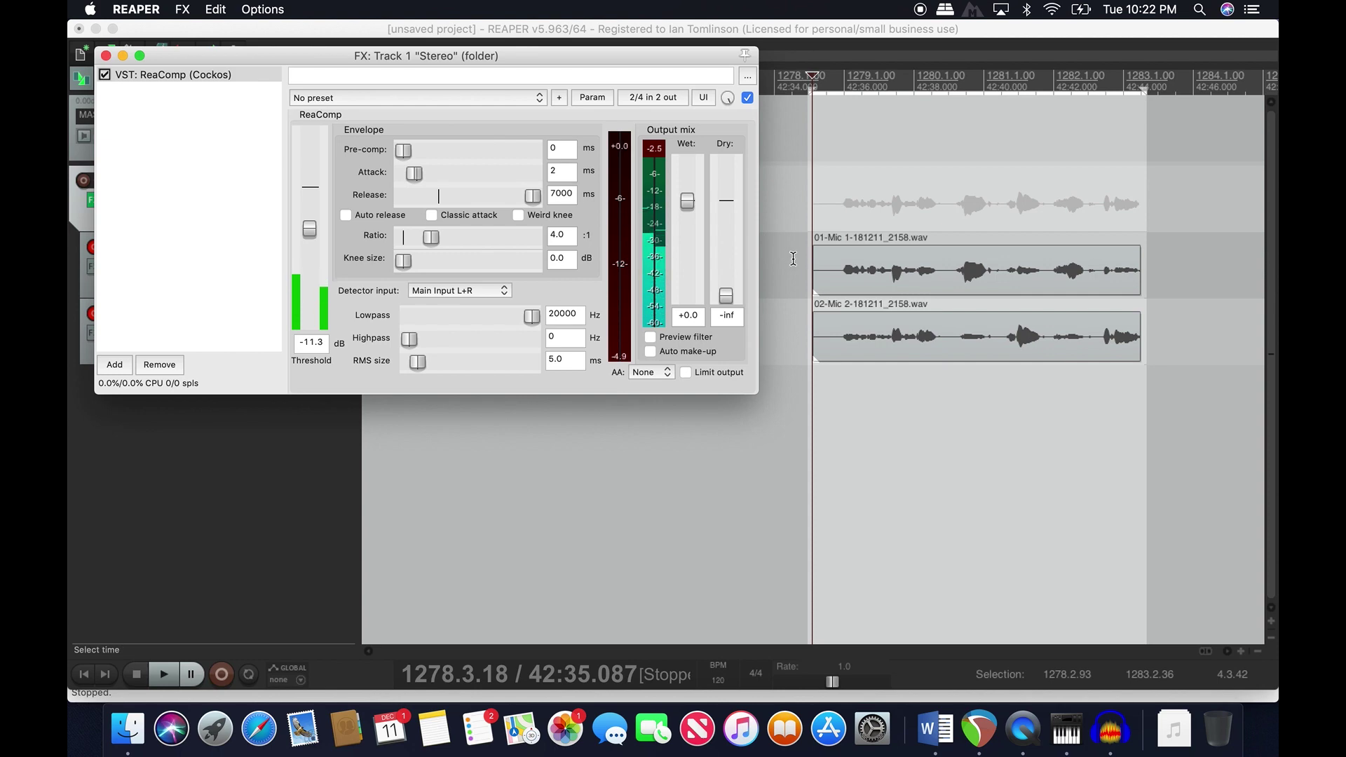
{"action": "key", "text": "space"}
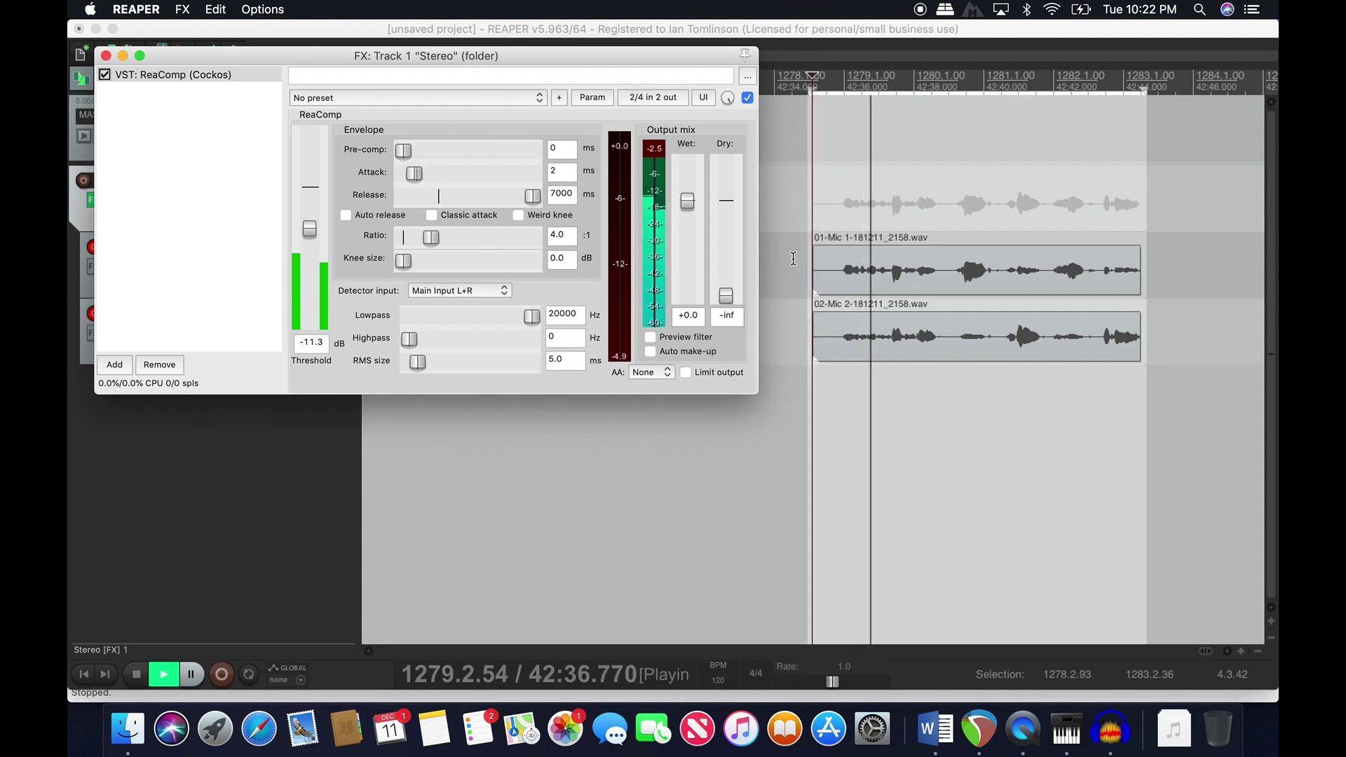
{"action": "left_click_drag", "start_coordinate": [313, 235], "coordinate": [312, 251]}
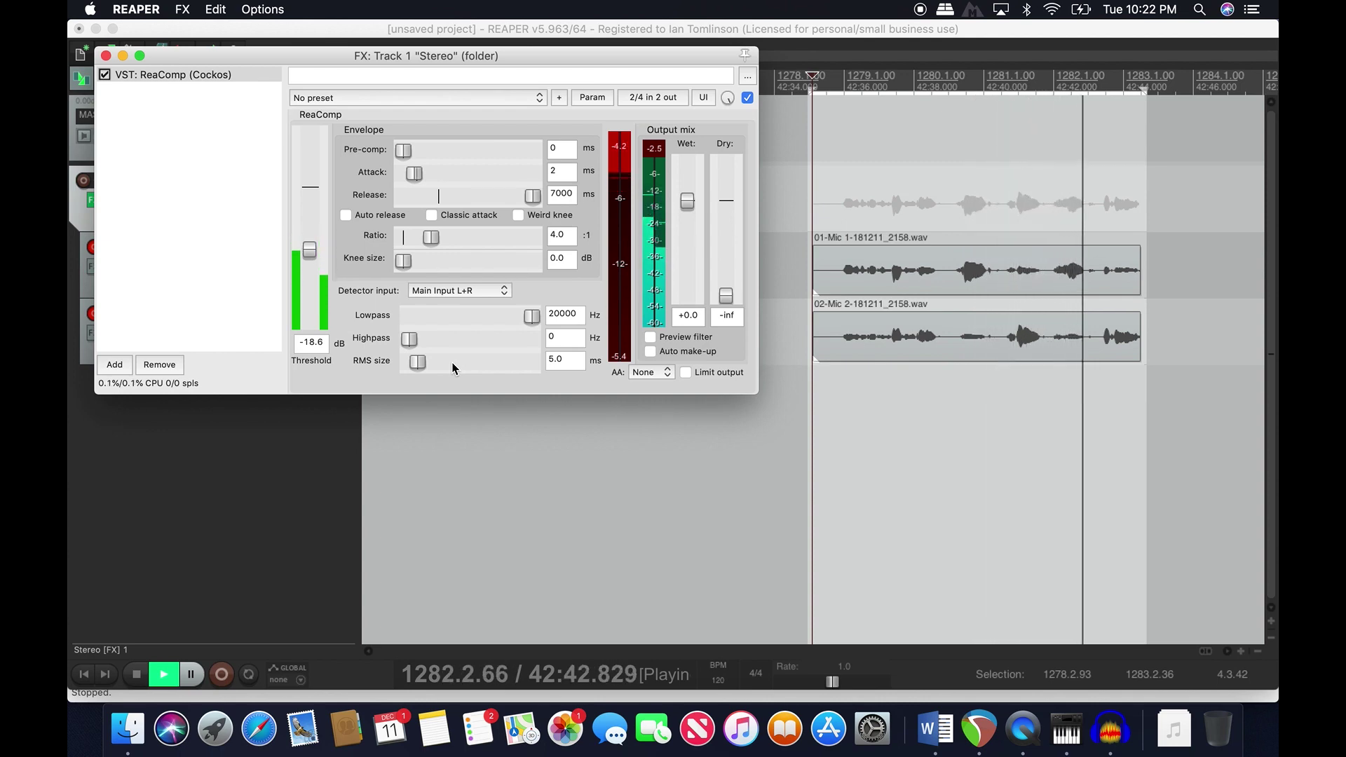
{"action": "key", "text": "space"}
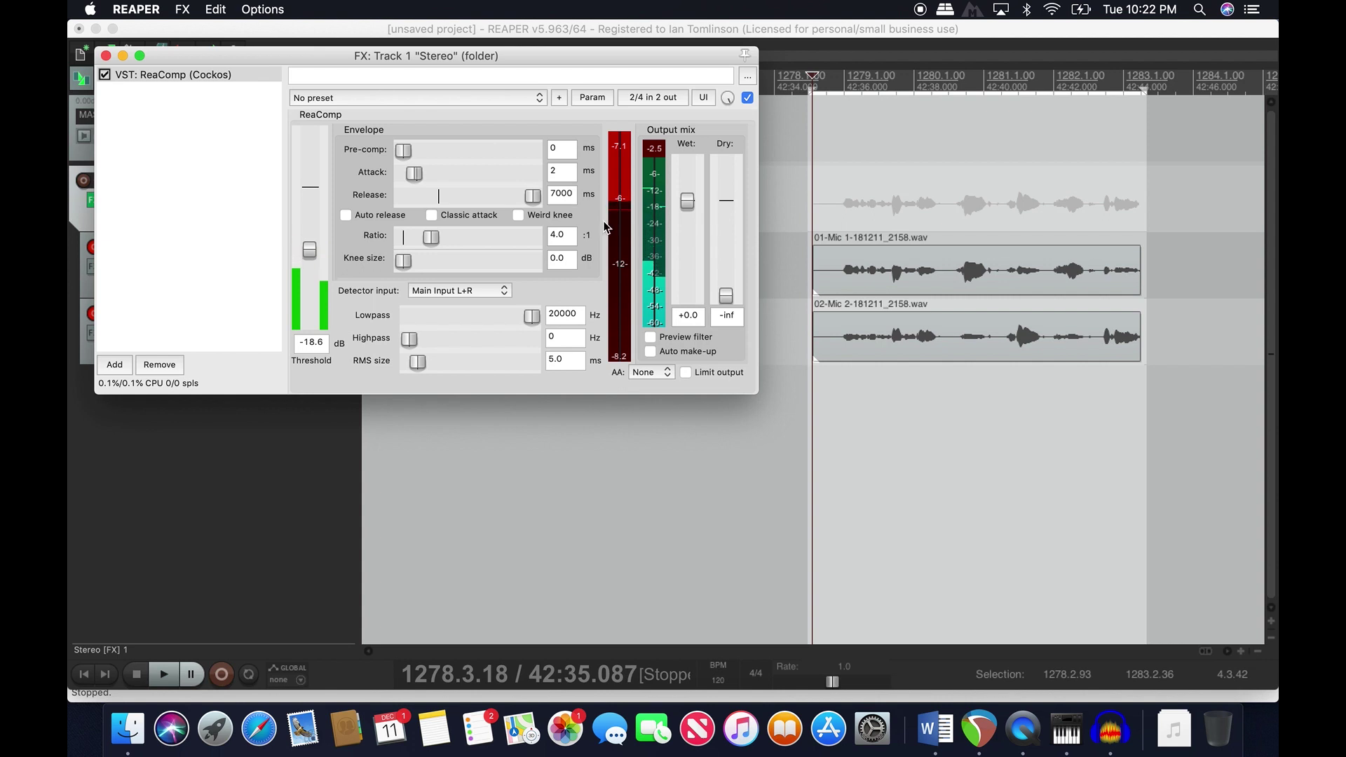
- Enable Auto make-up in ReaComp, compare the sound with it off and on during playback, and leave it on
{"action": "left_click", "coordinate": [649, 350]}
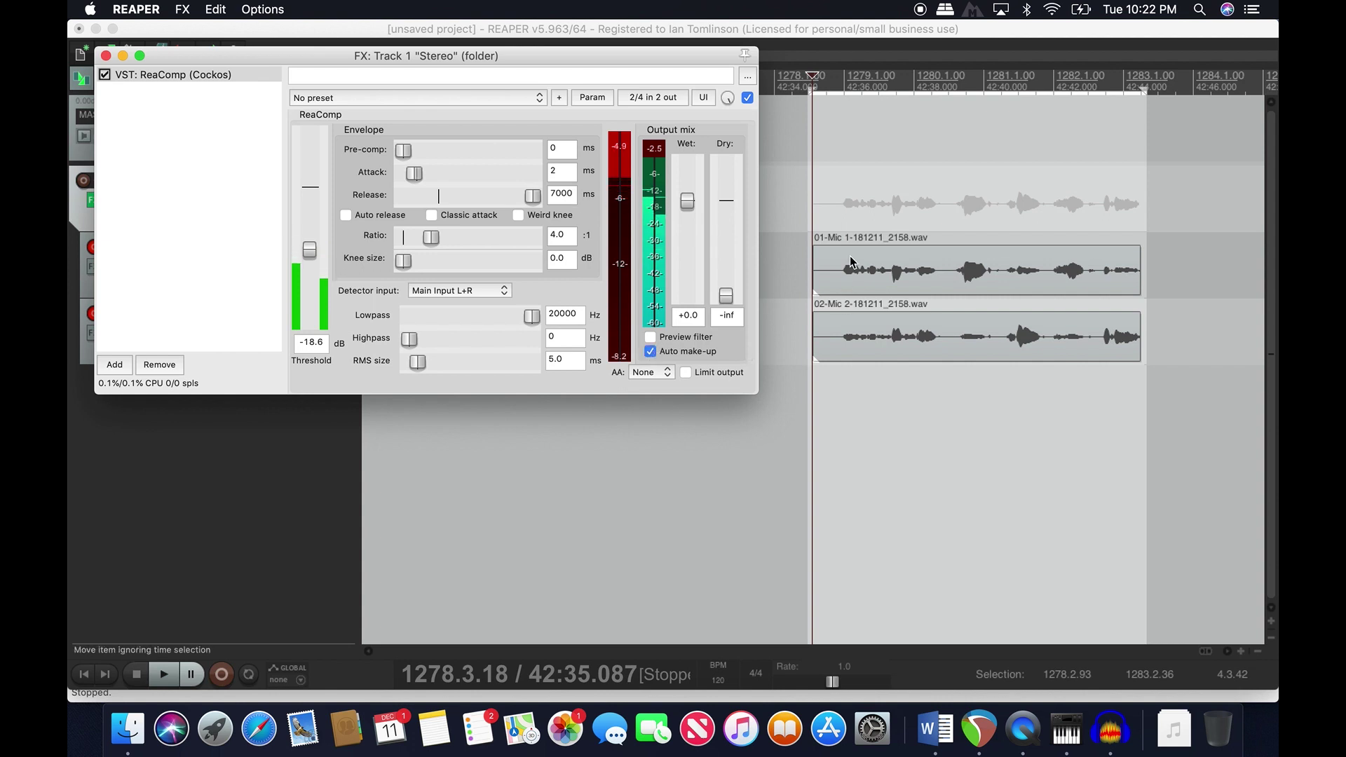
{"action": "key", "text": "space"}
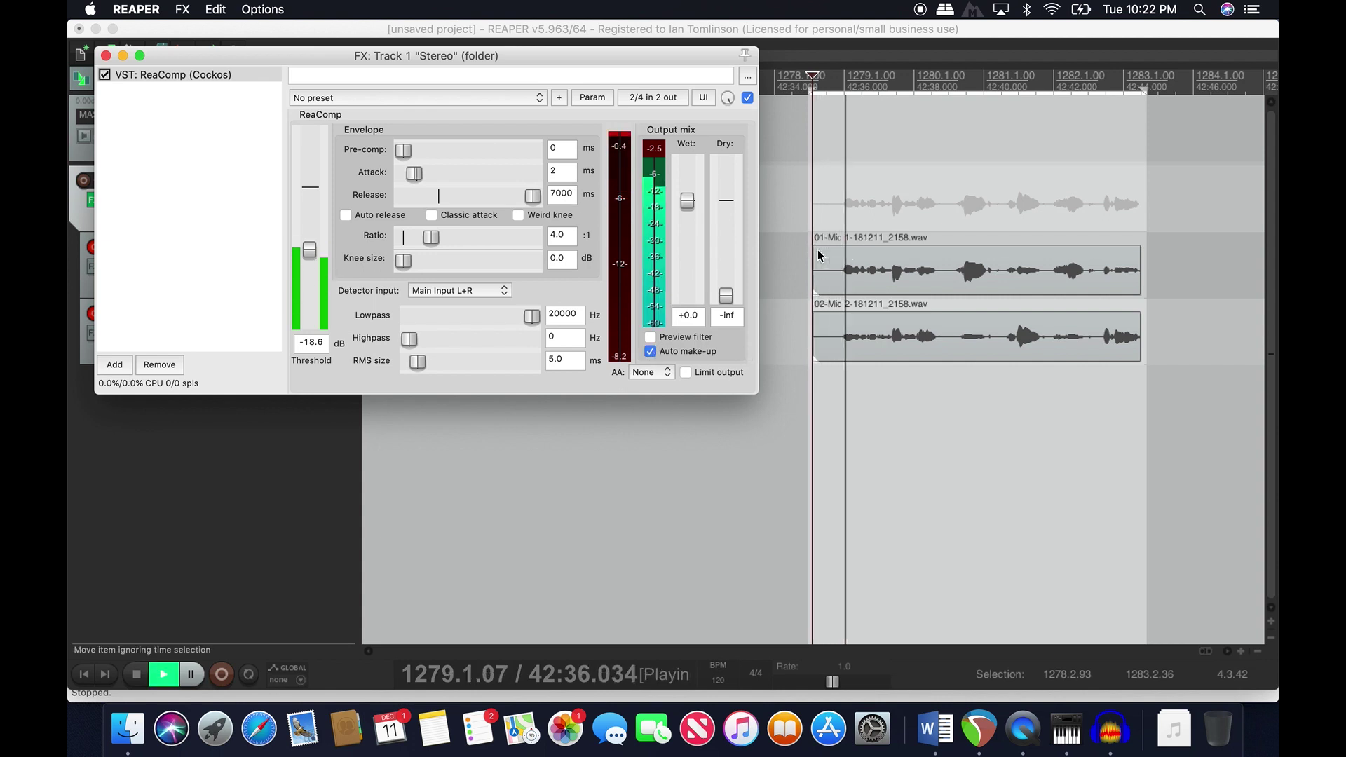
{"action": "left_click", "coordinate": [651, 351]}
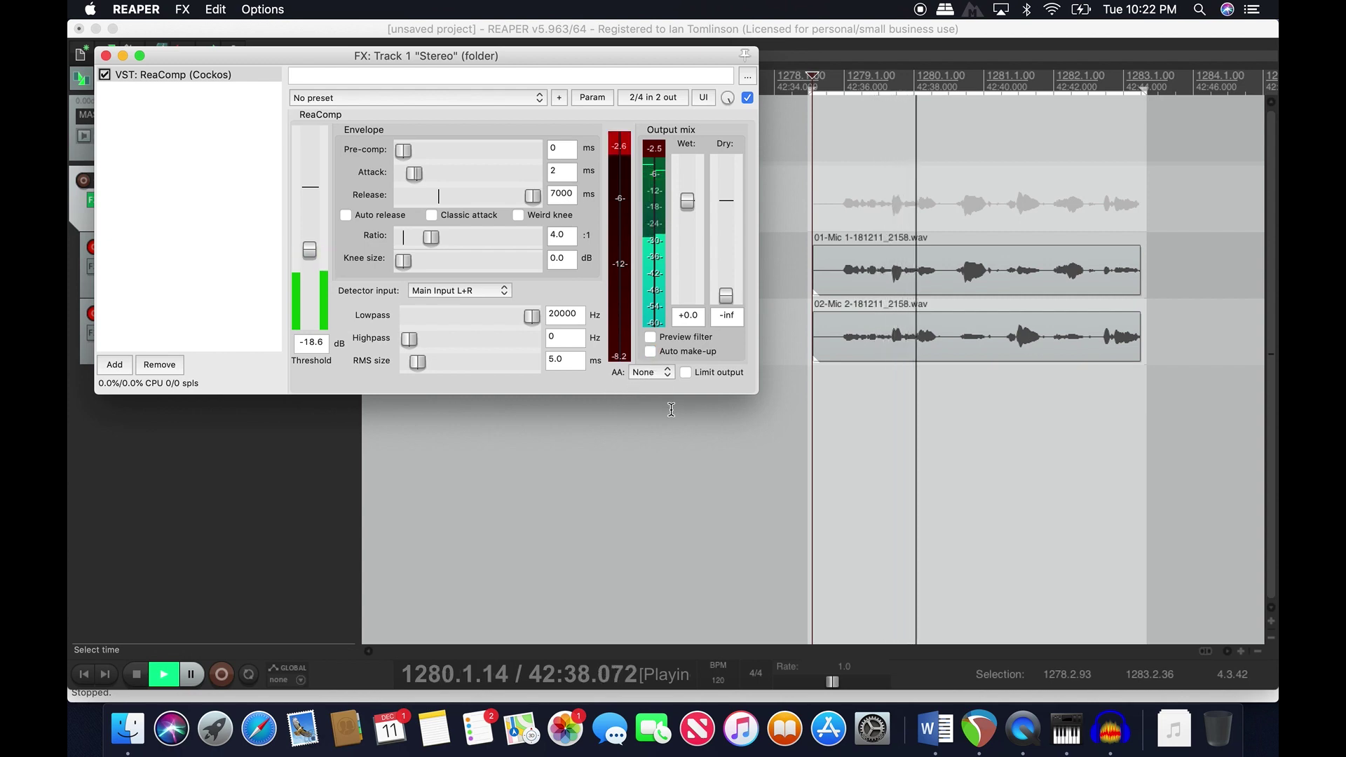
{"action": "left_click", "coordinate": [651, 351]}
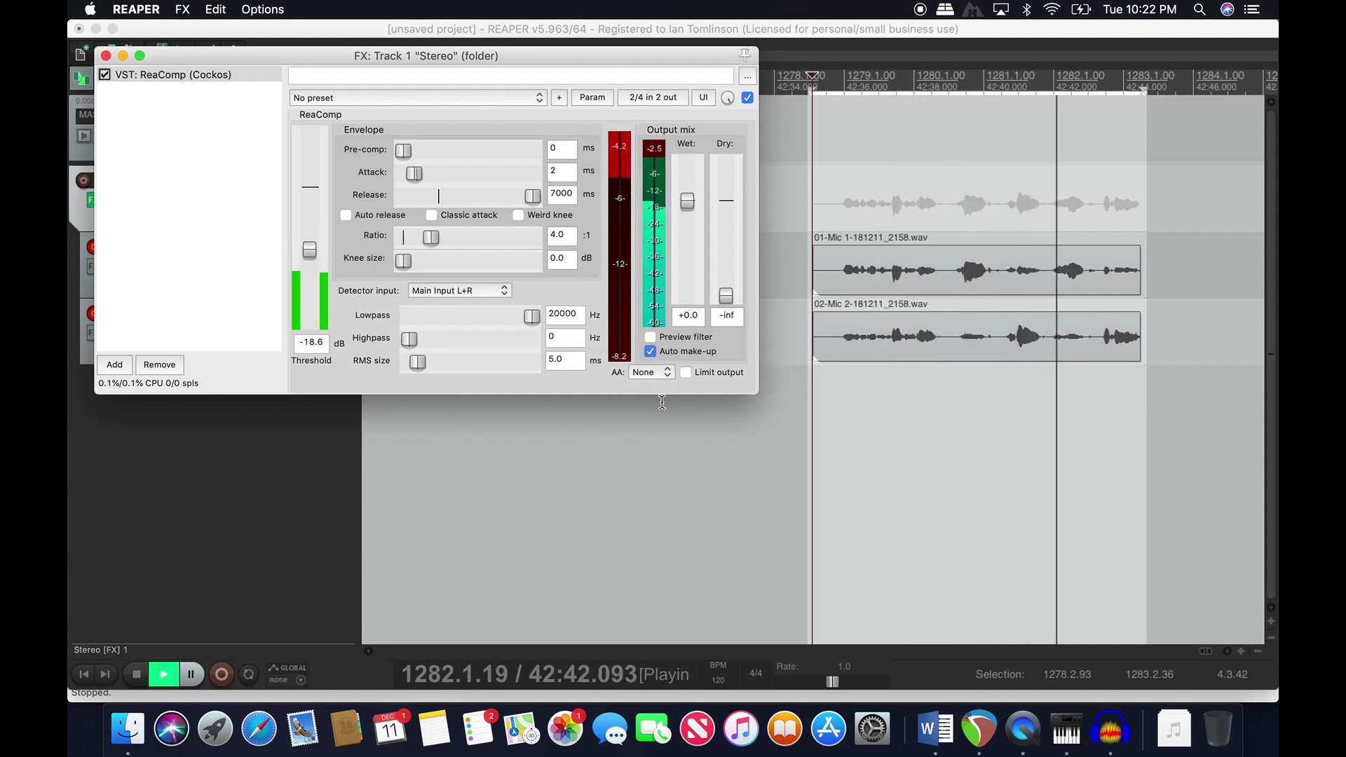
{"action": "key", "text": "space"}
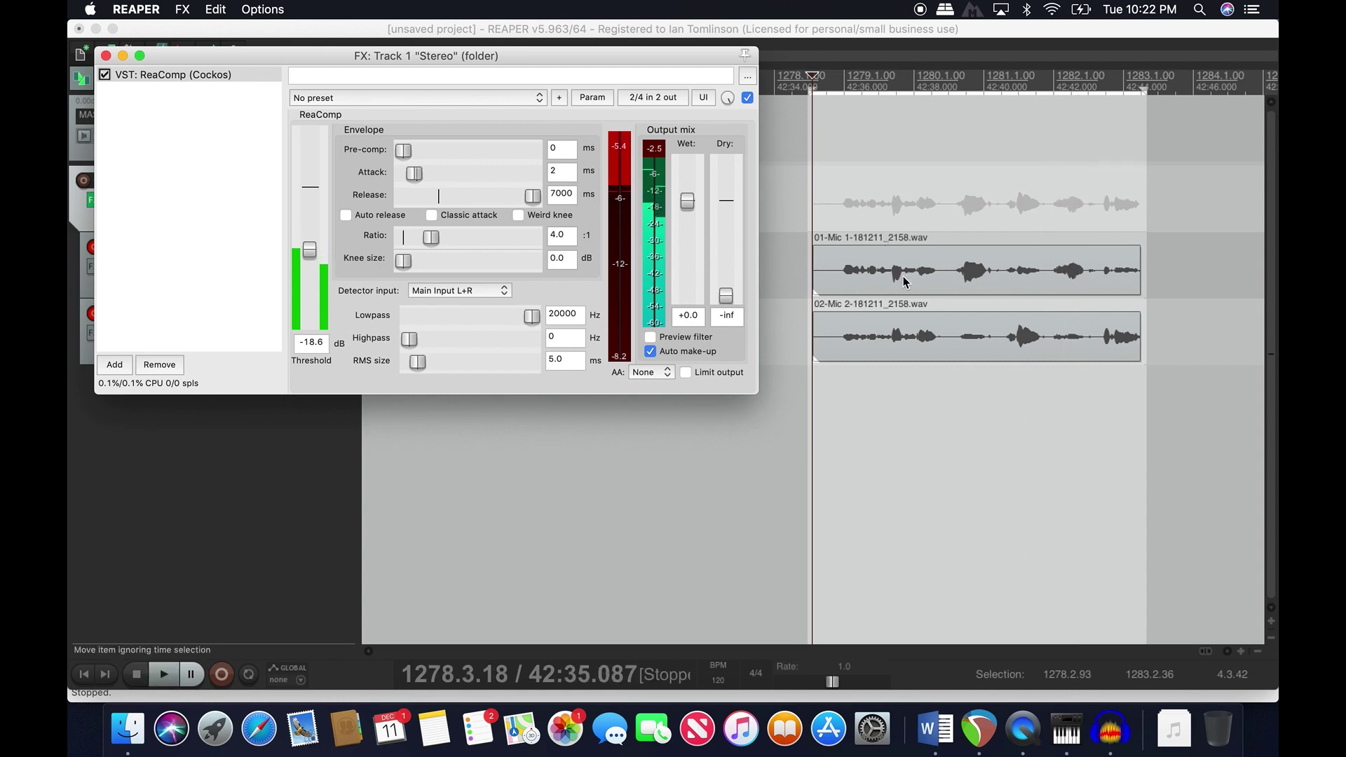
- Add the ReaEQ (Cockos) plug-in after ReaComp in the Stereo track's effects chain, filtering the plug-ins by "eq"
{"action": "double_click", "coordinate": [235, 91]}
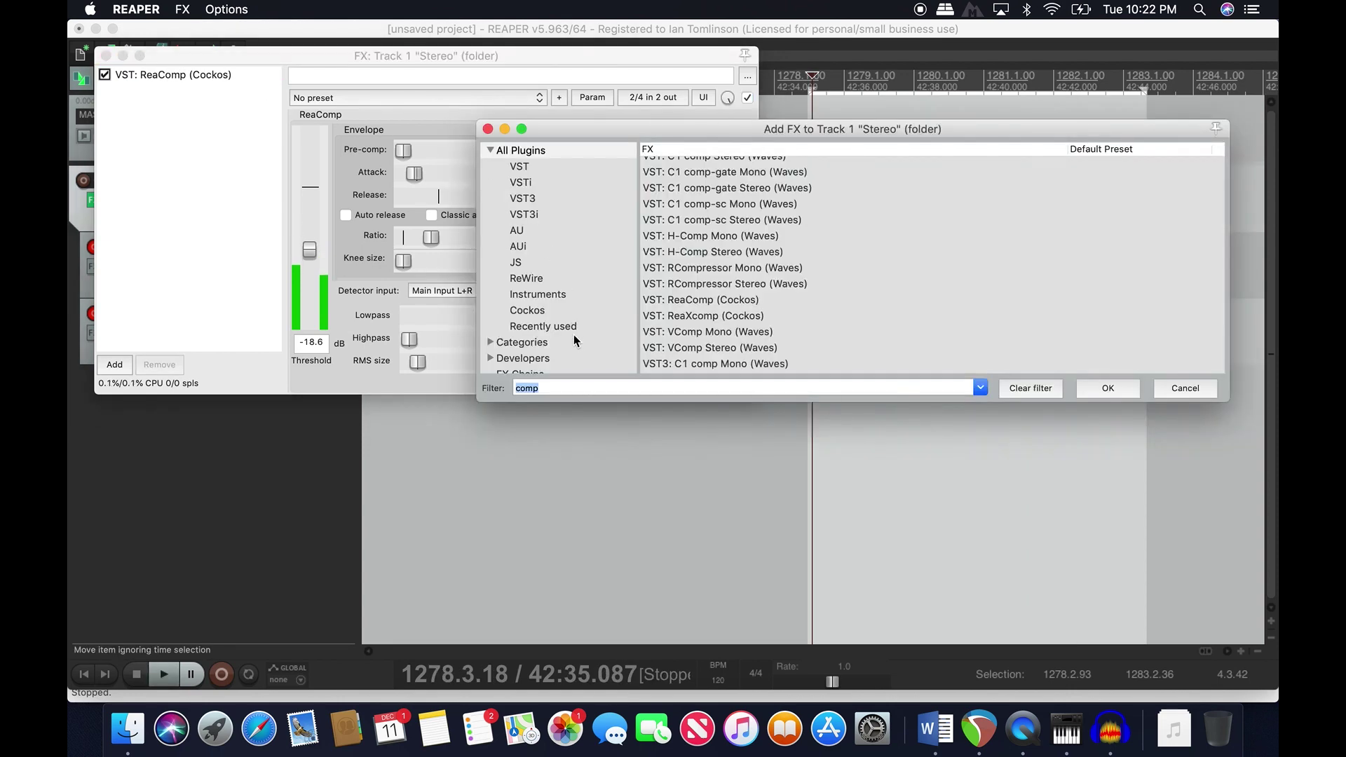
{"action": "type", "text": "eq"}
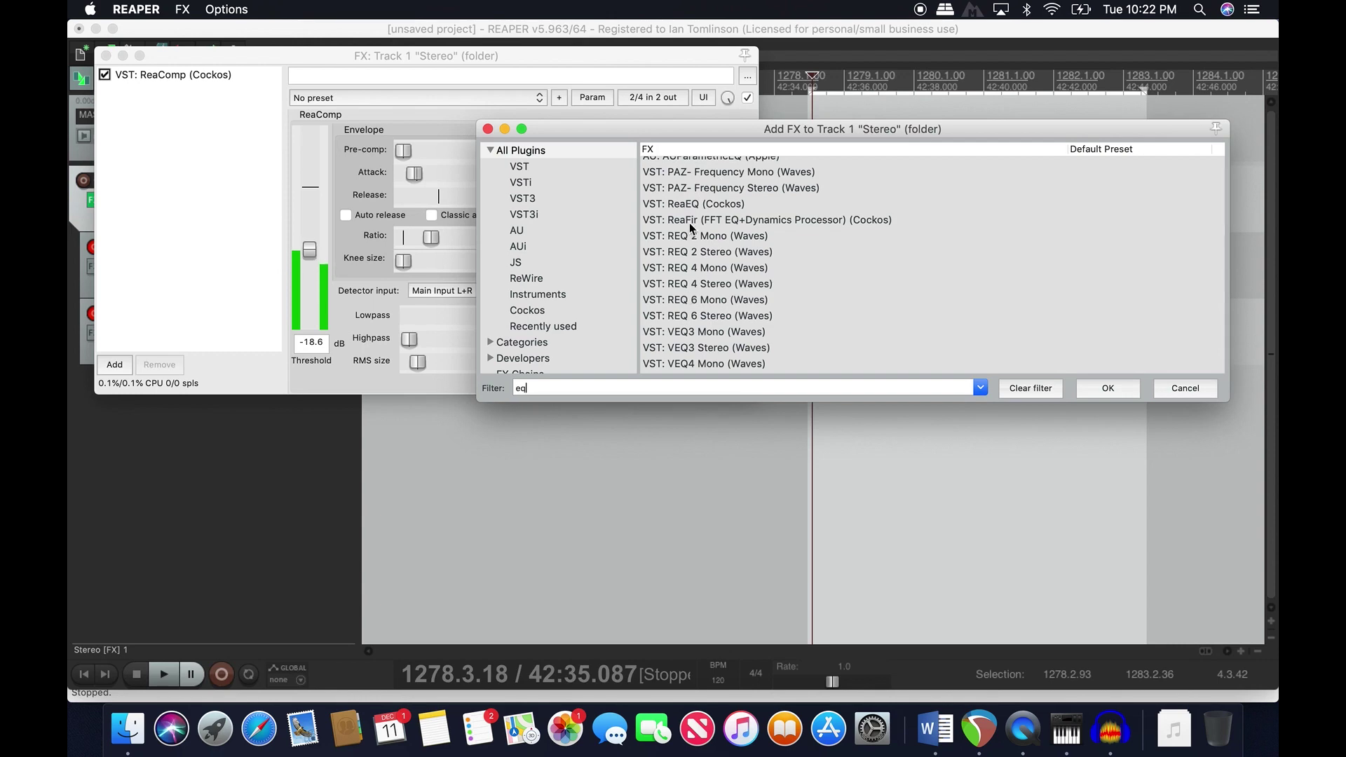
{"action": "left_click", "coordinate": [695, 205]}
{"action": "left_click", "coordinate": [1108, 389]}
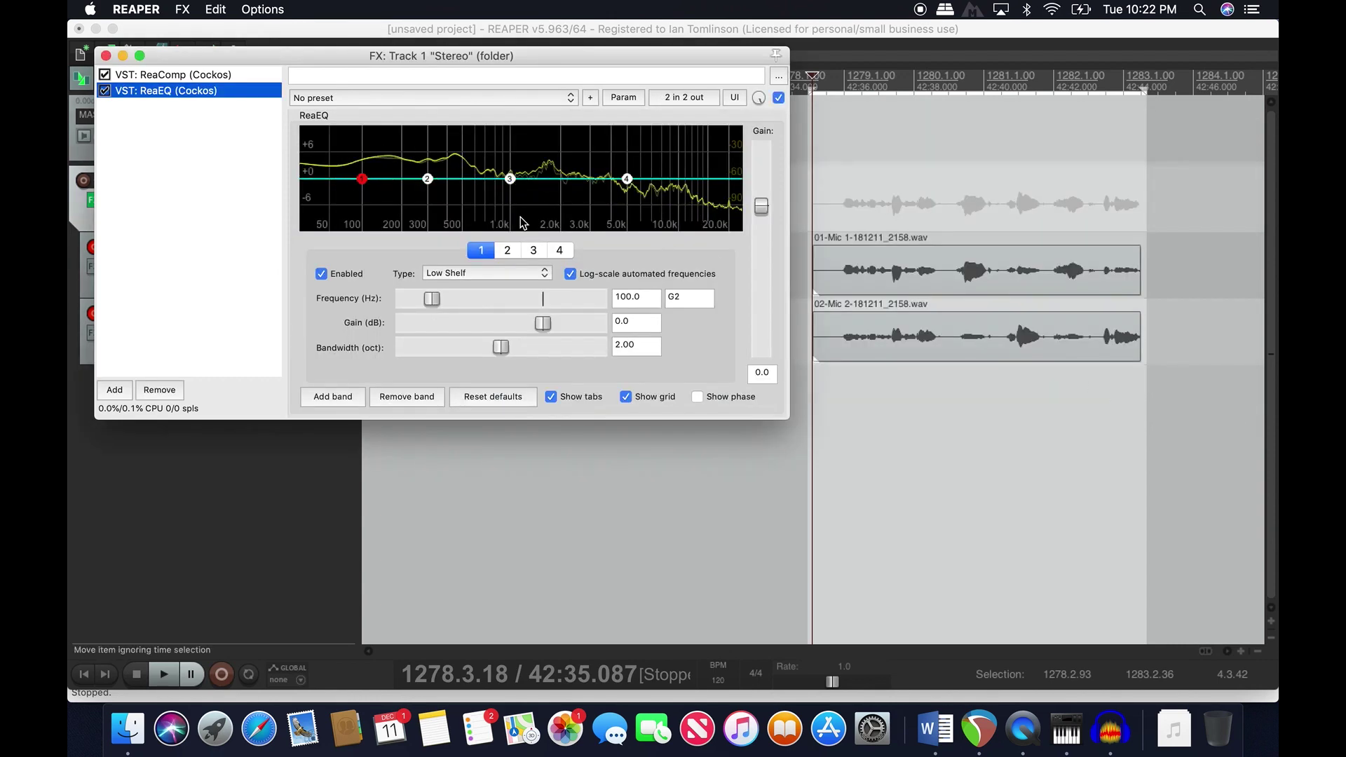
- Change ReaEQ's band 1 to a High Pass filter and move its frequency to about 144 Hz
{"action": "left_click", "coordinate": [451, 270]}
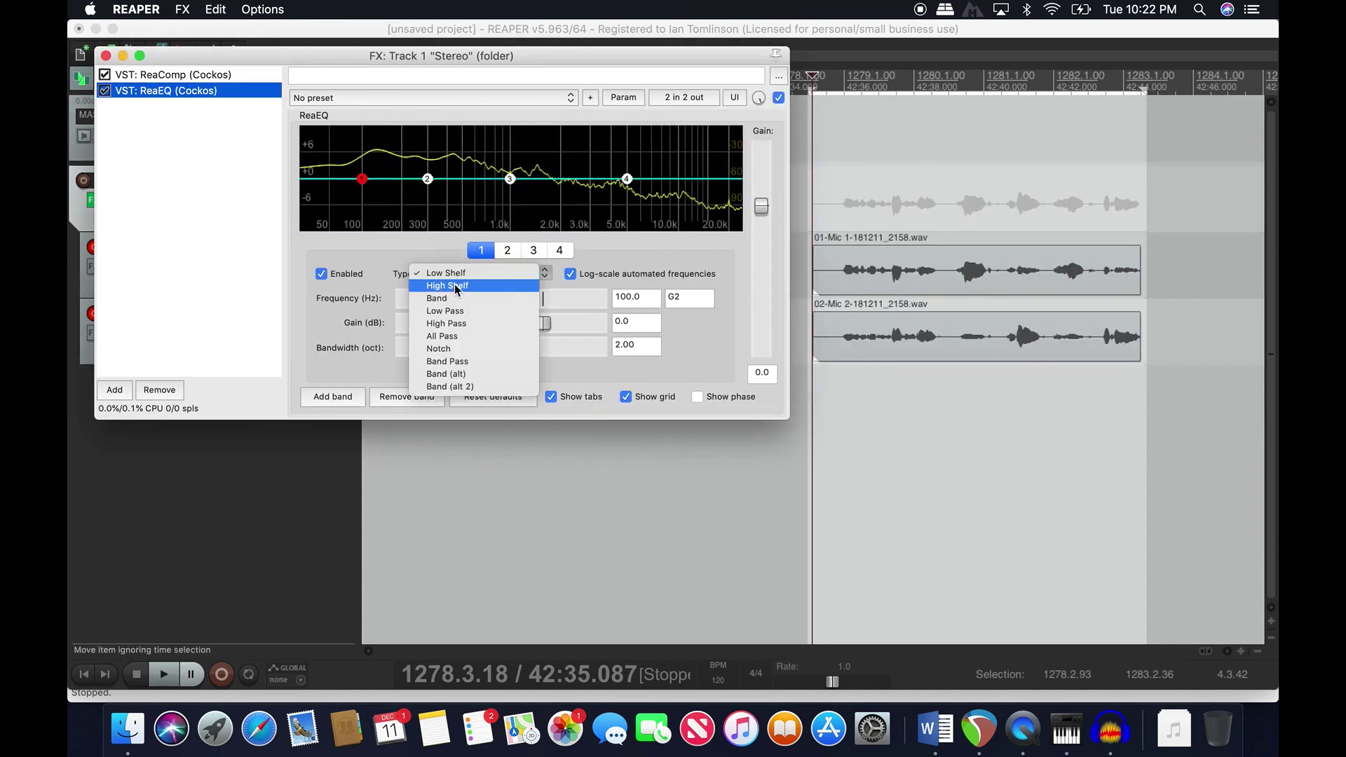
{"action": "left_click", "coordinate": [477, 322]}
{"action": "left_click_drag", "start_coordinate": [362, 202], "coordinate": [382, 205]}
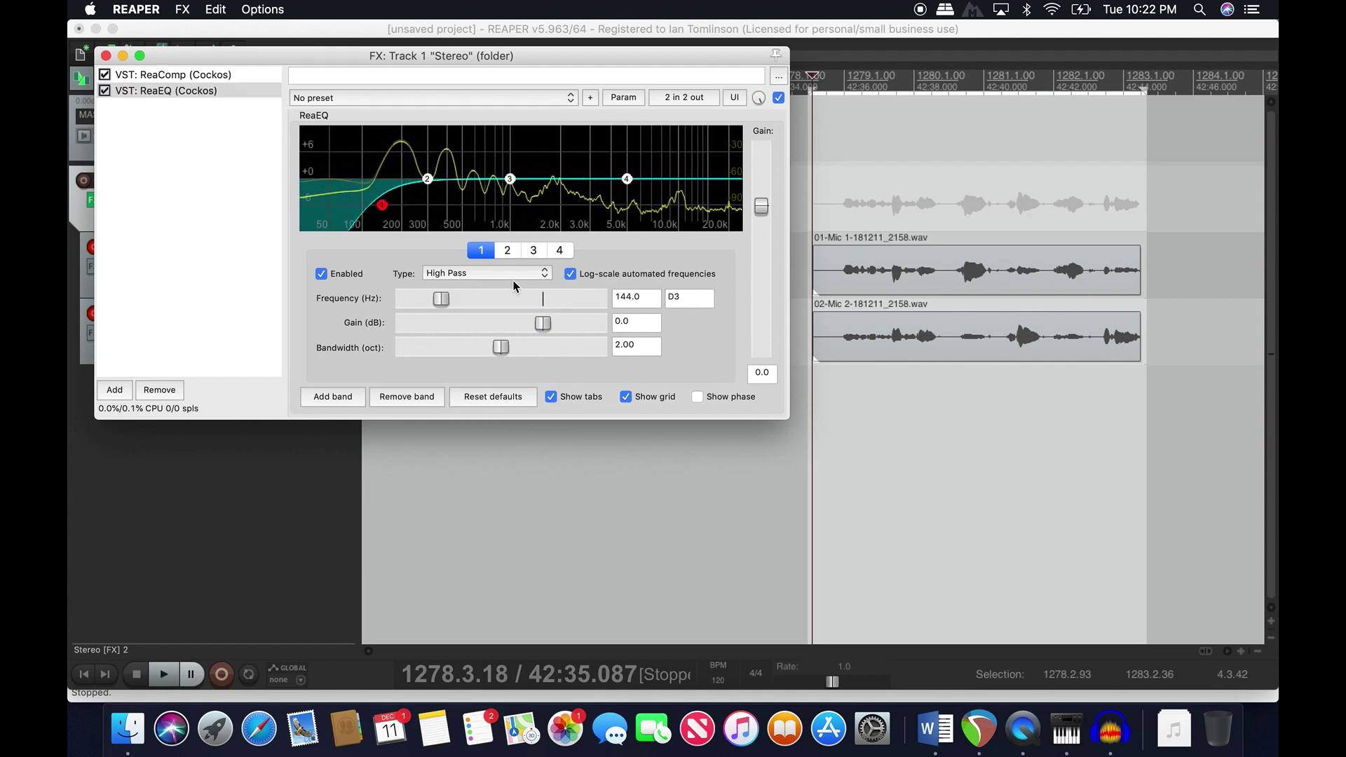
{"action": "left_click", "coordinate": [487, 273]}
{"action": "left_click", "coordinate": [449, 273]}
- Change ReaEQ's band 4 to a Low Pass filter and move its frequency point above 10 kHz
{"action": "left_click", "coordinate": [627, 180]}
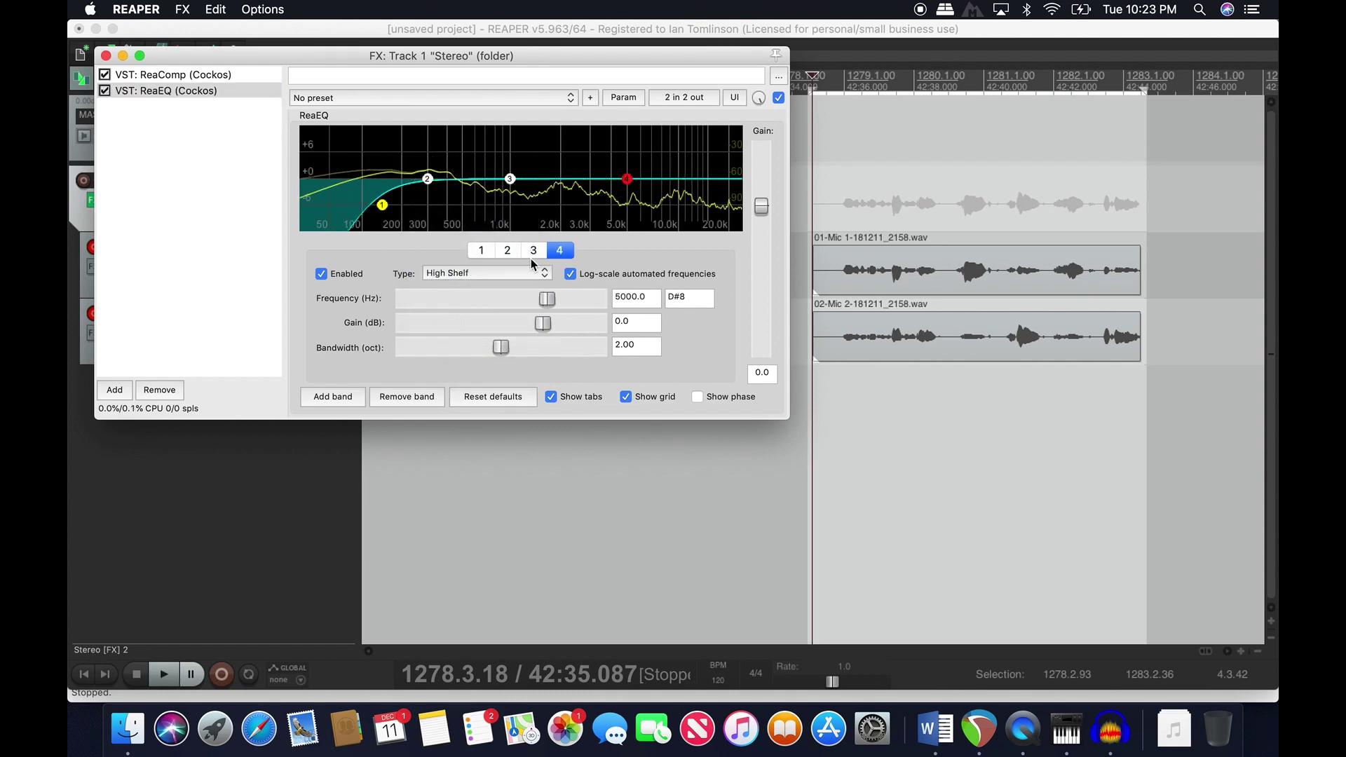
{"action": "left_click", "coordinate": [516, 273]}
{"action": "left_click", "coordinate": [510, 300]}
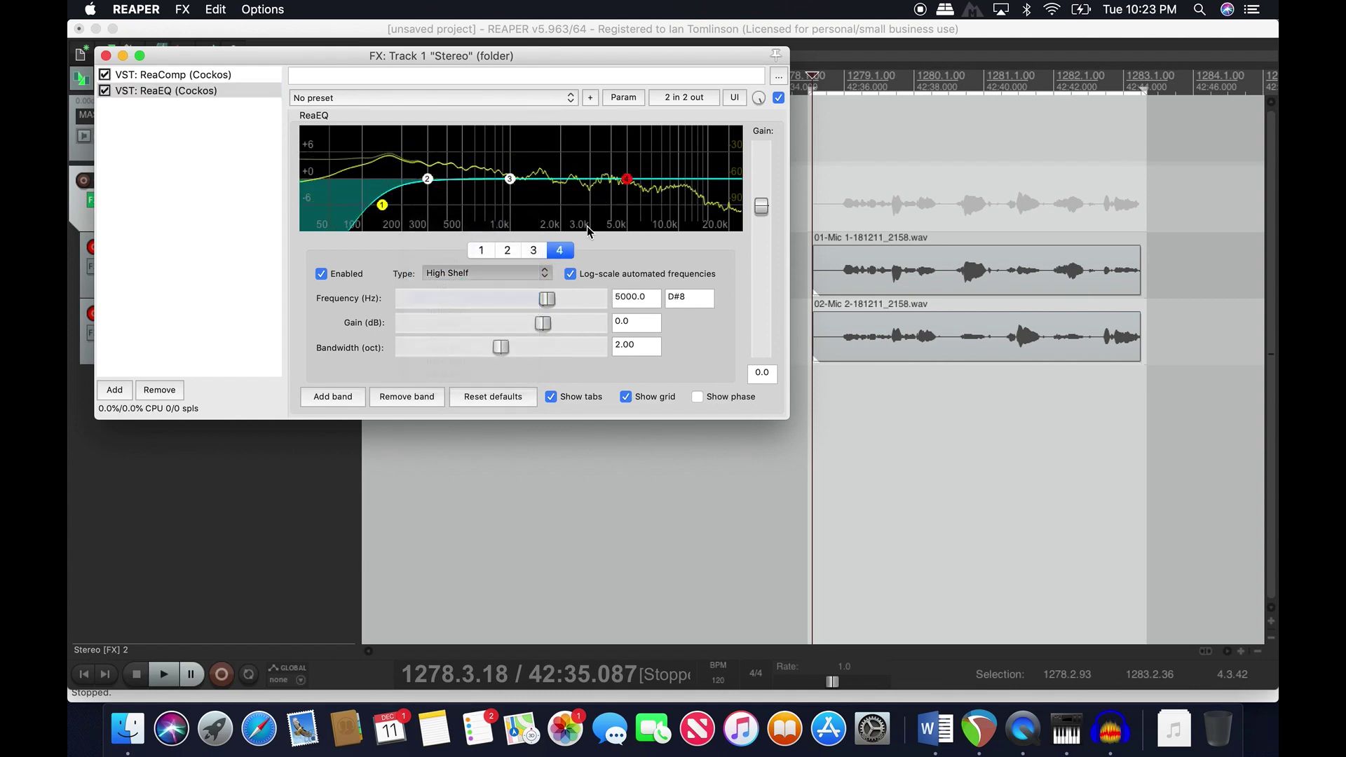
{"action": "left_click_drag", "start_coordinate": [627, 204], "coordinate": [706, 205]}
- Add the ReaVerb (Cockos) plug-in after ReaEQ in the chain, filtering the plug-ins by "verb"
{"action": "left_click", "coordinate": [227, 144]}
{"action": "double_click", "coordinate": [226, 144]}
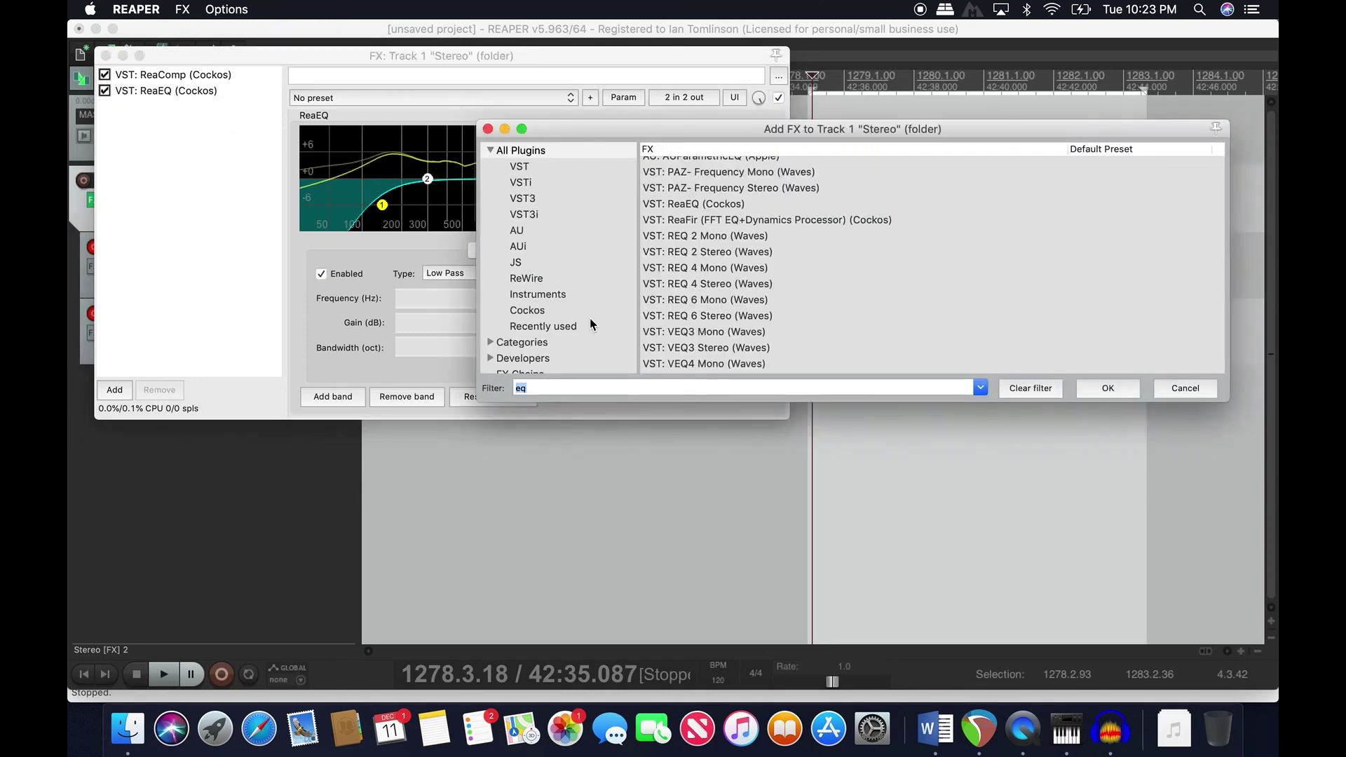
{"action": "type", "text": "verb"}
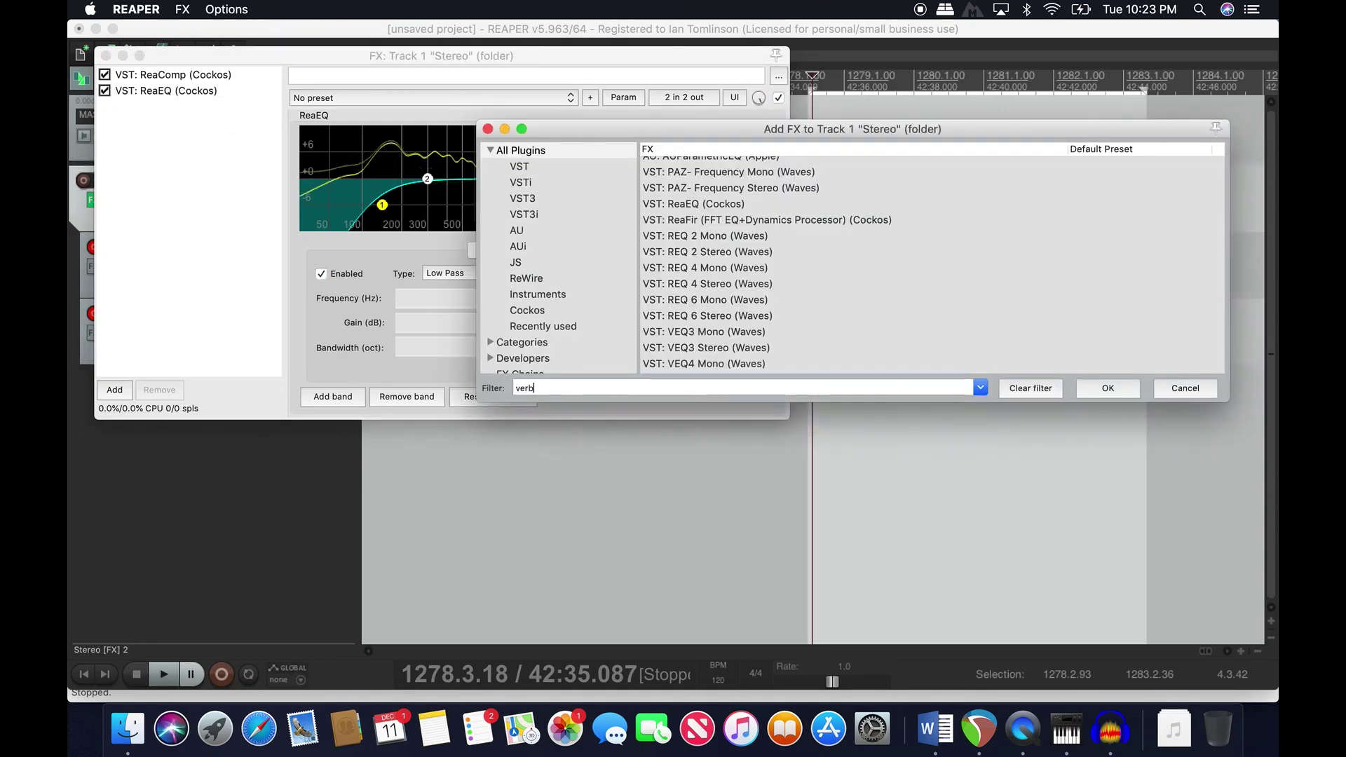
{"action": "left_click", "coordinate": [704, 206]}
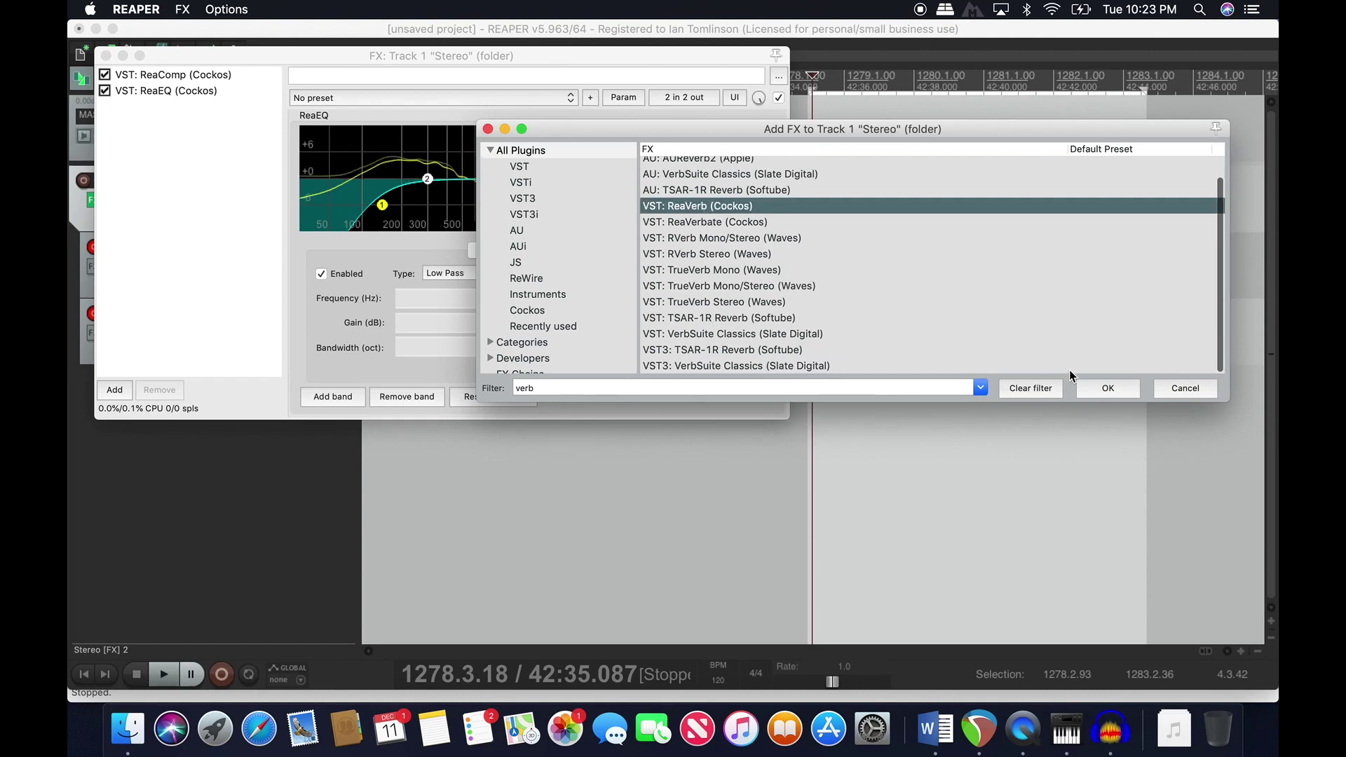
{"action": "left_click", "coordinate": [1108, 388]}
- Load the sweetverbo preset in ReaVerb and close the Stereo track's effects window
{"action": "left_click", "coordinate": [346, 98]}
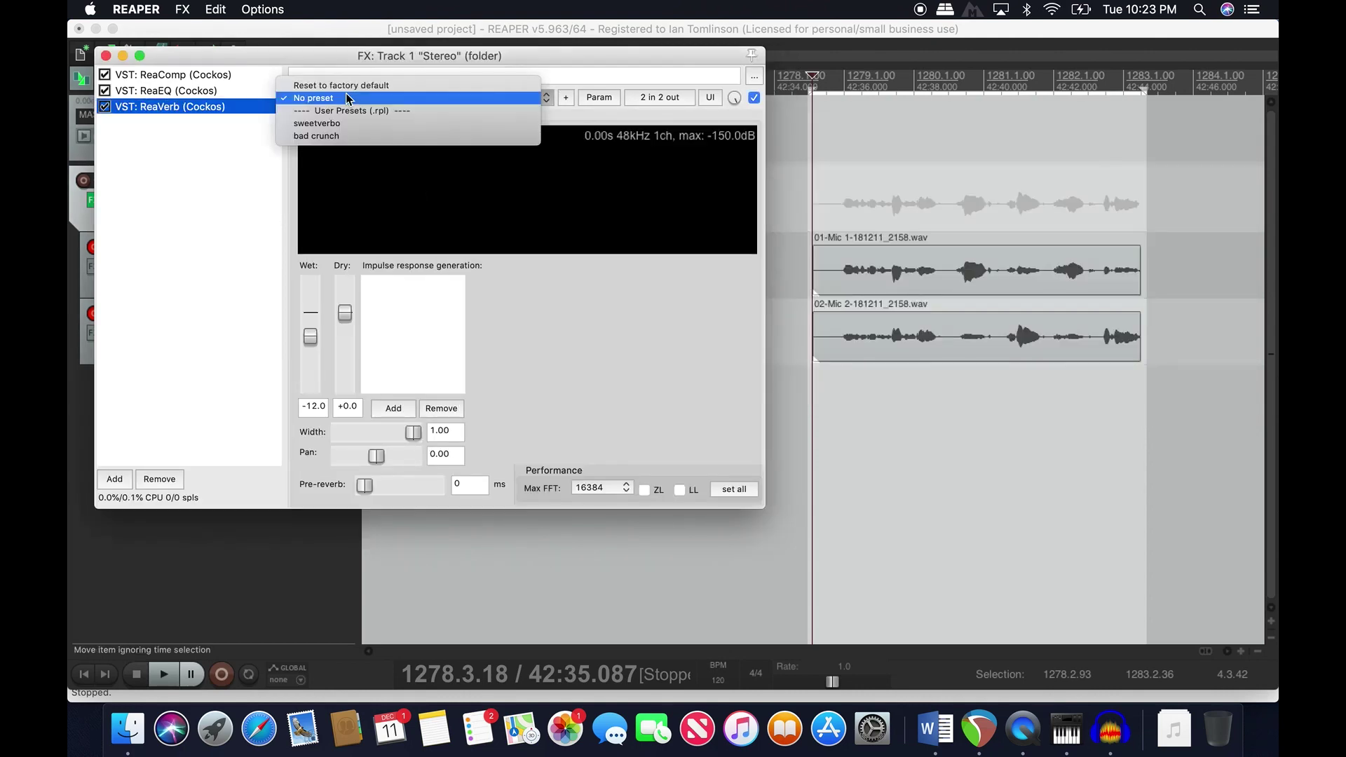
{"action": "left_click", "coordinate": [347, 129]}
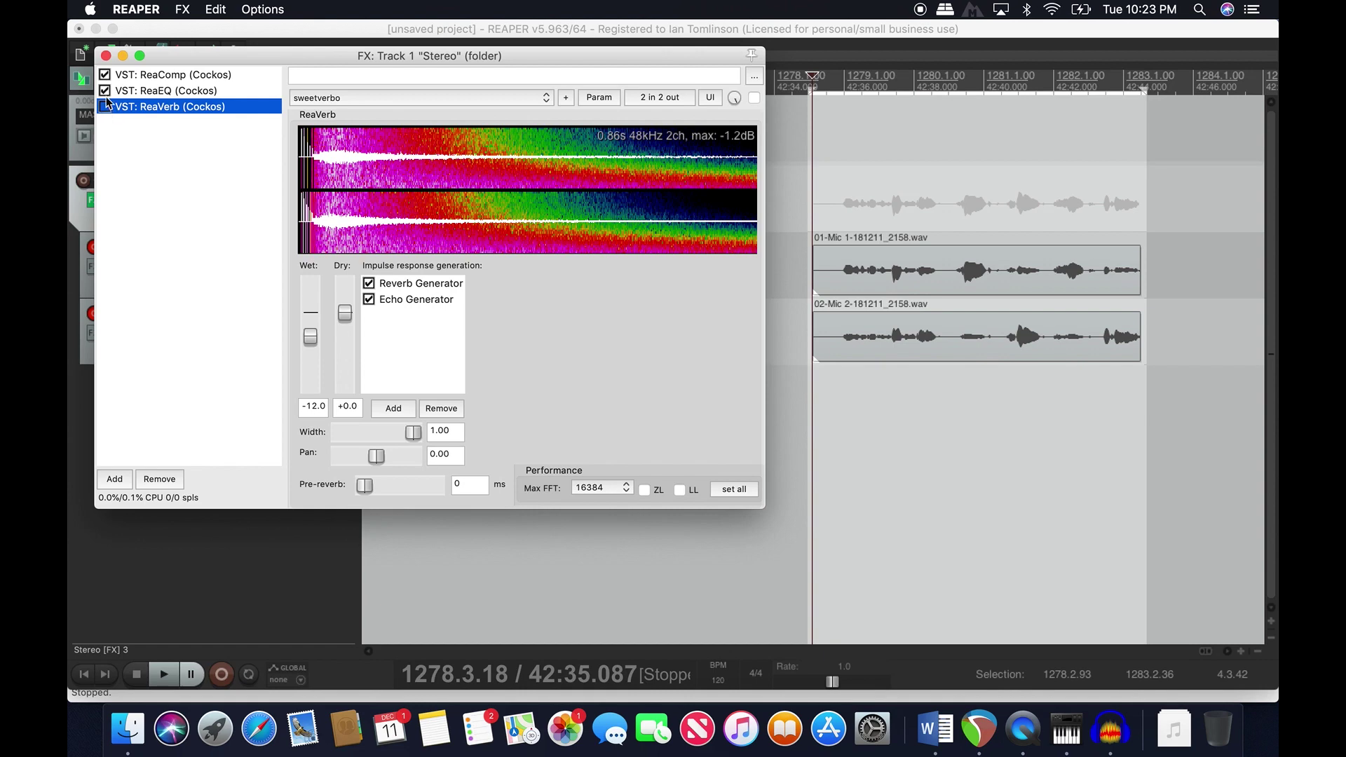
{"action": "left_click", "coordinate": [106, 75]}
{"action": "left_click", "coordinate": [105, 56]}
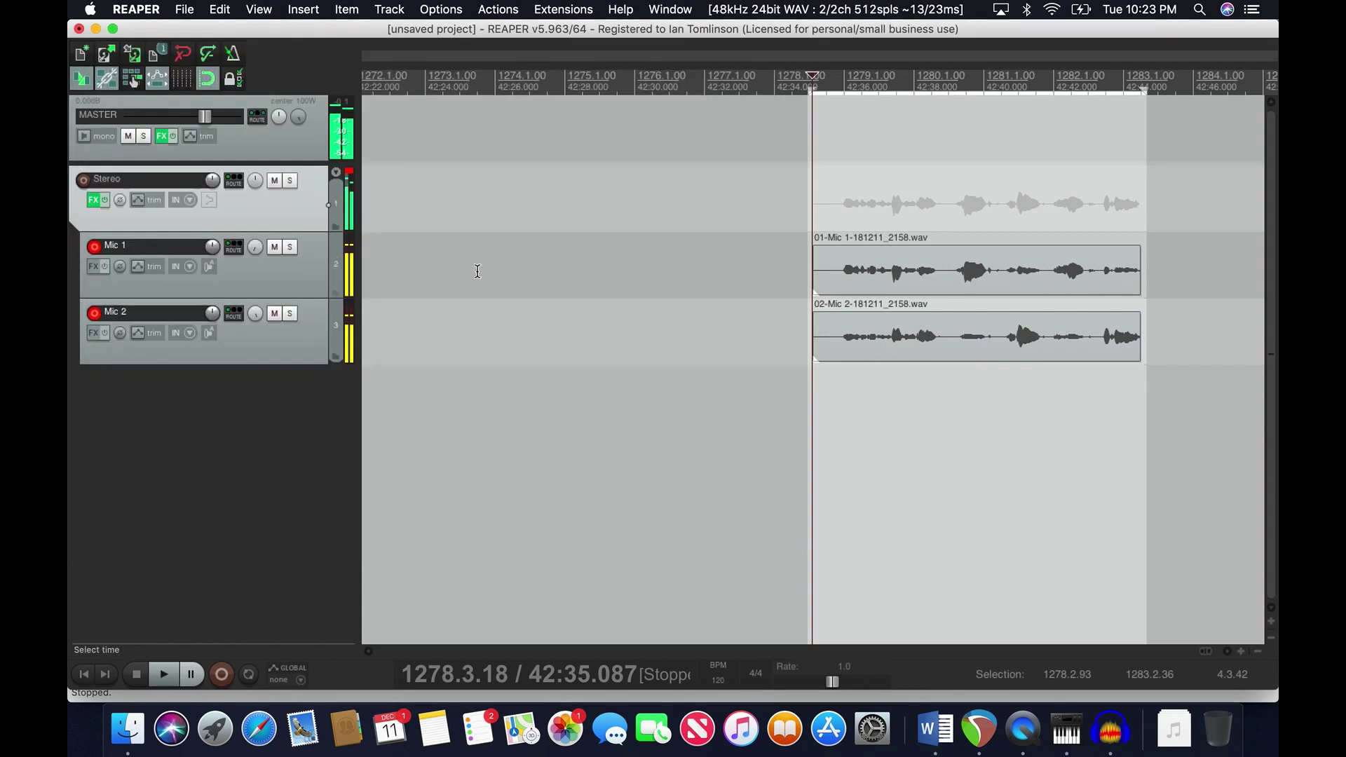
- Switch to Finder and bring 11242018_212754.mov from Downloads into the REAPER project on a new track below Mic 2
{"action": "left_click", "coordinate": [845, 272]}
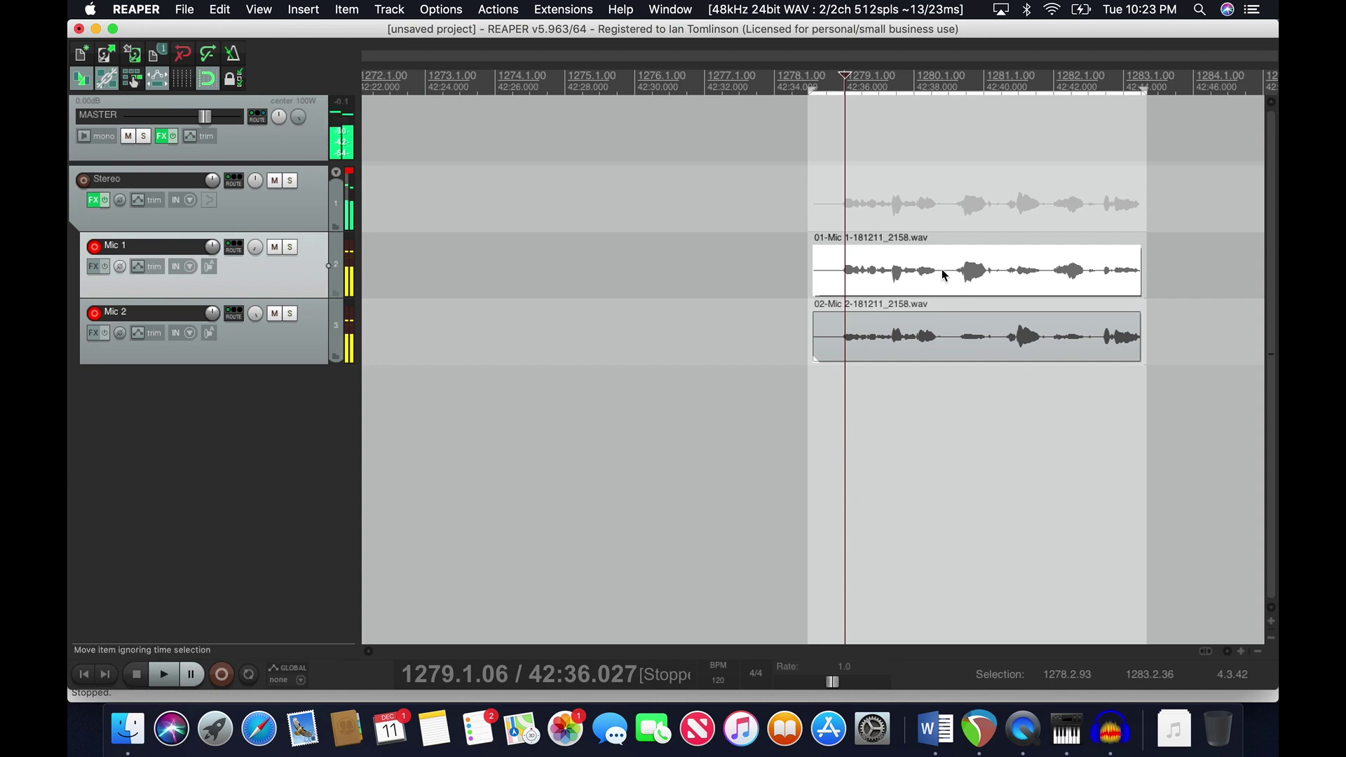
{"action": "key", "text": "super+Tab"}
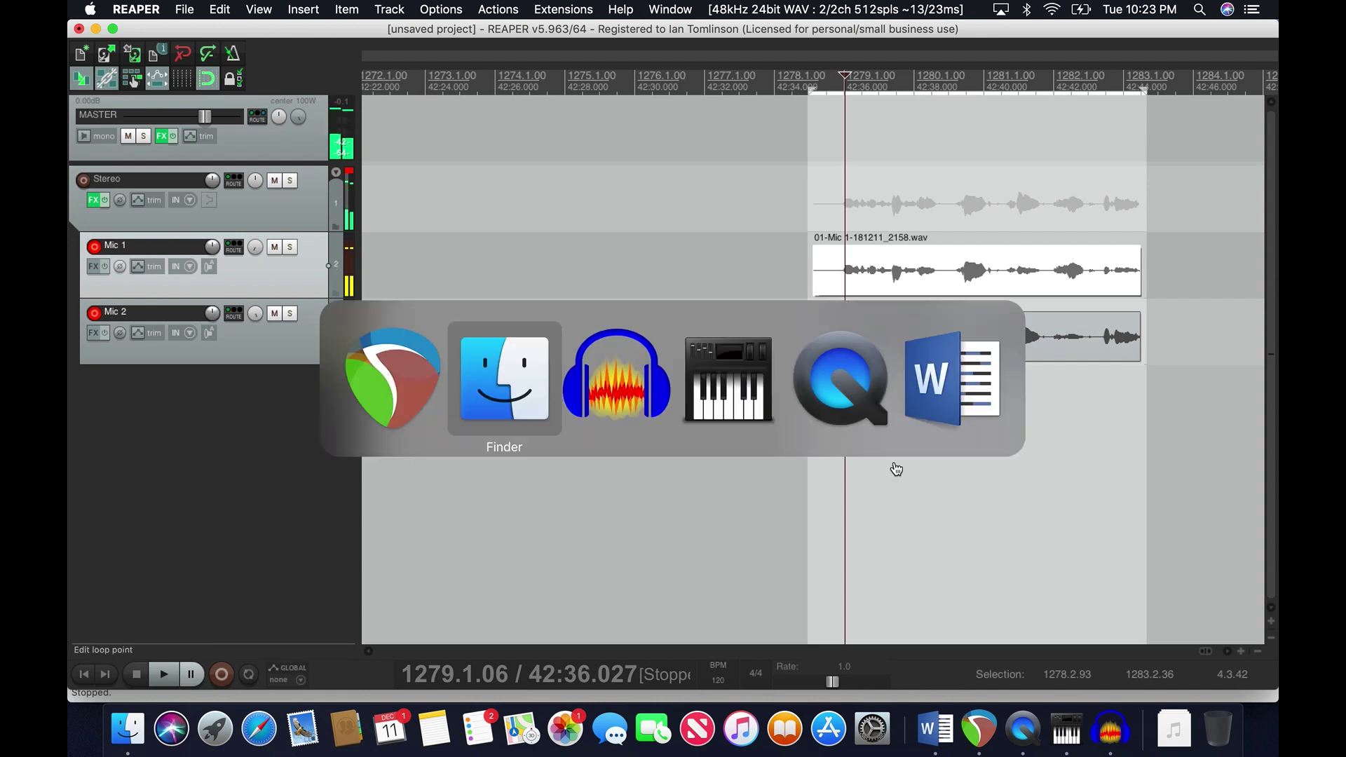
{"action": "scroll", "coordinate": [582, 390], "scroll_direction": "down", "scroll_amount": 5}
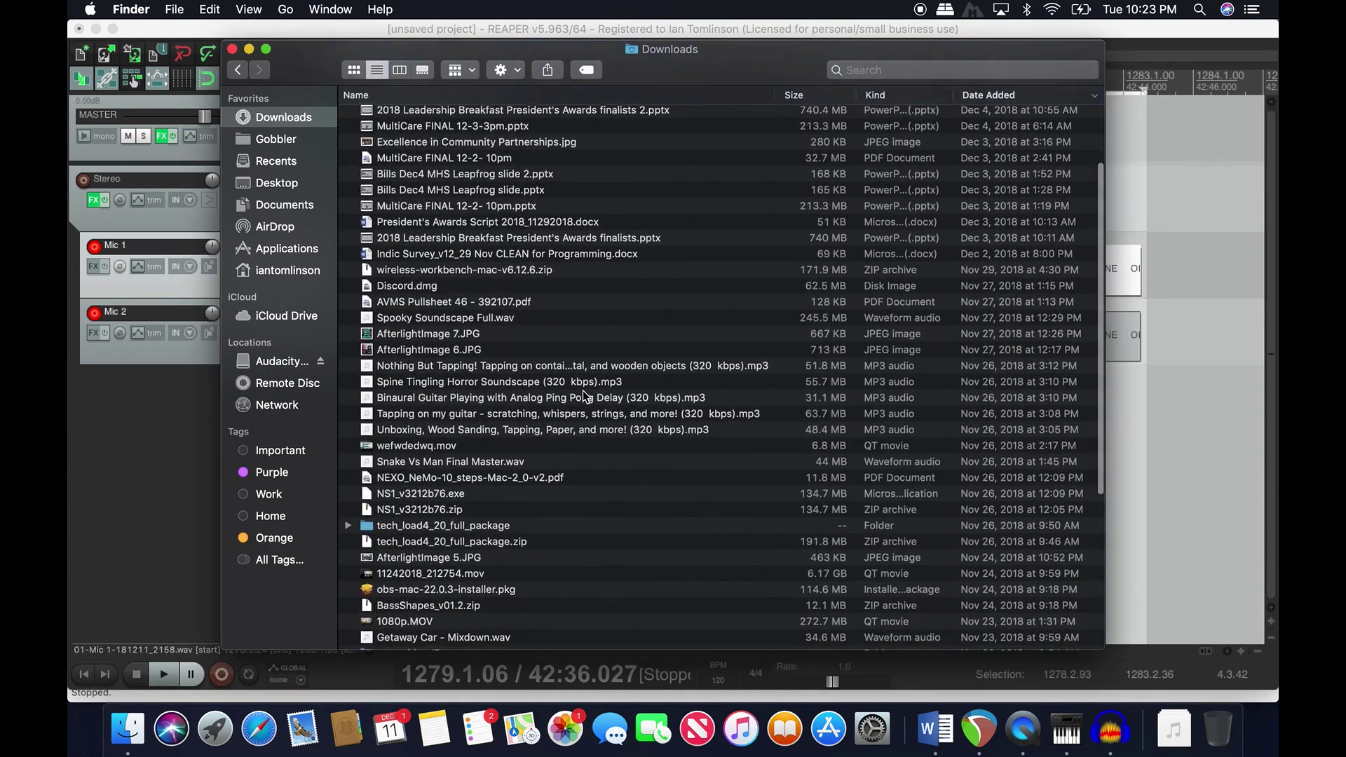
{"action": "left_click", "coordinate": [441, 475]}
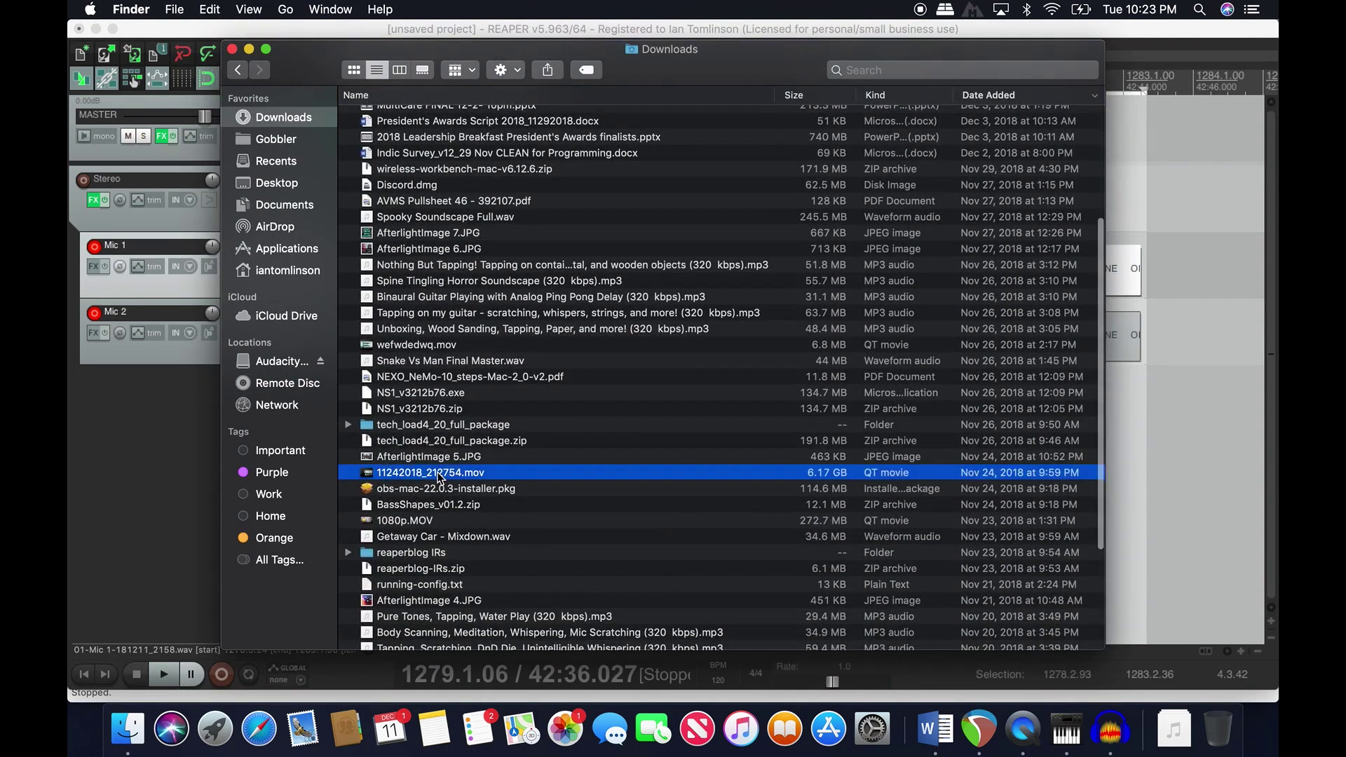
{"action": "key", "text": "space"}
{"action": "key", "text": "space"}
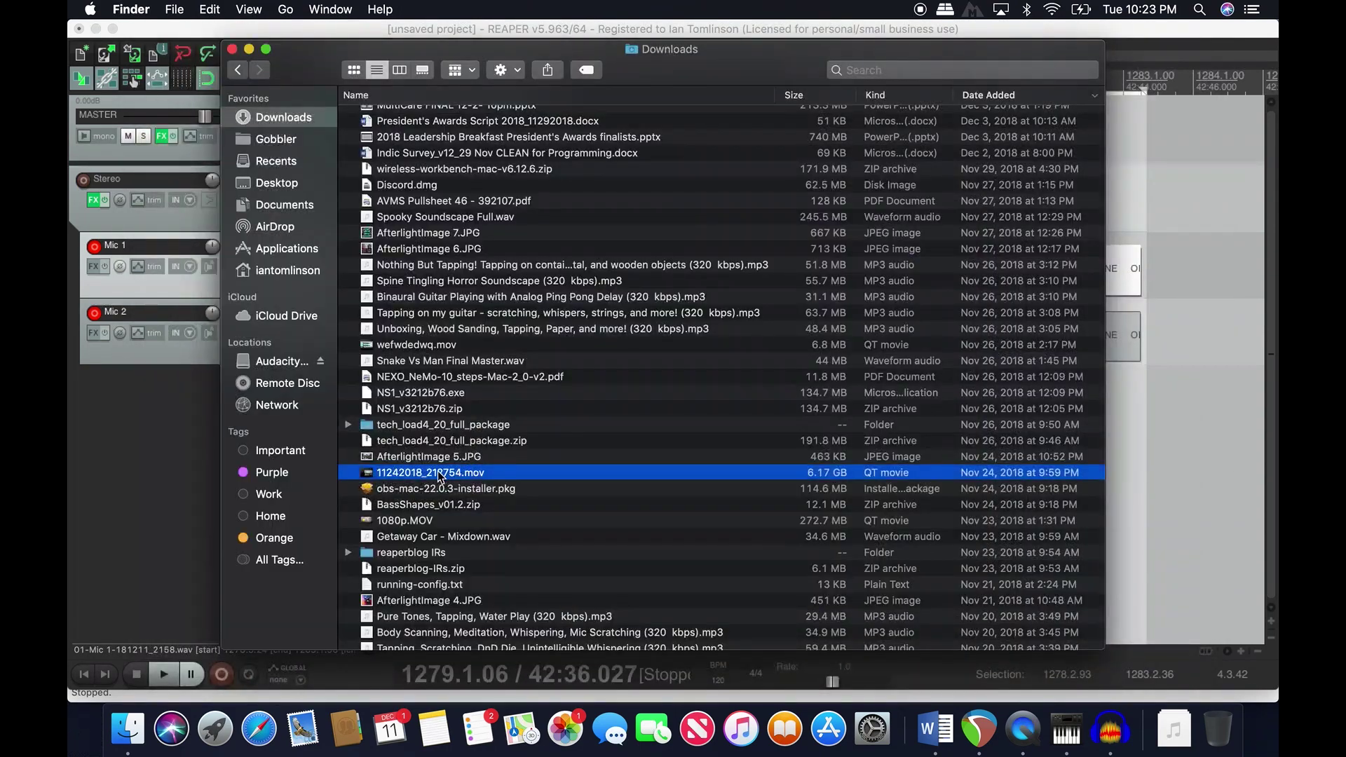
{"action": "left_click_drag", "start_coordinate": [441, 476], "coordinate": [363, 391]}
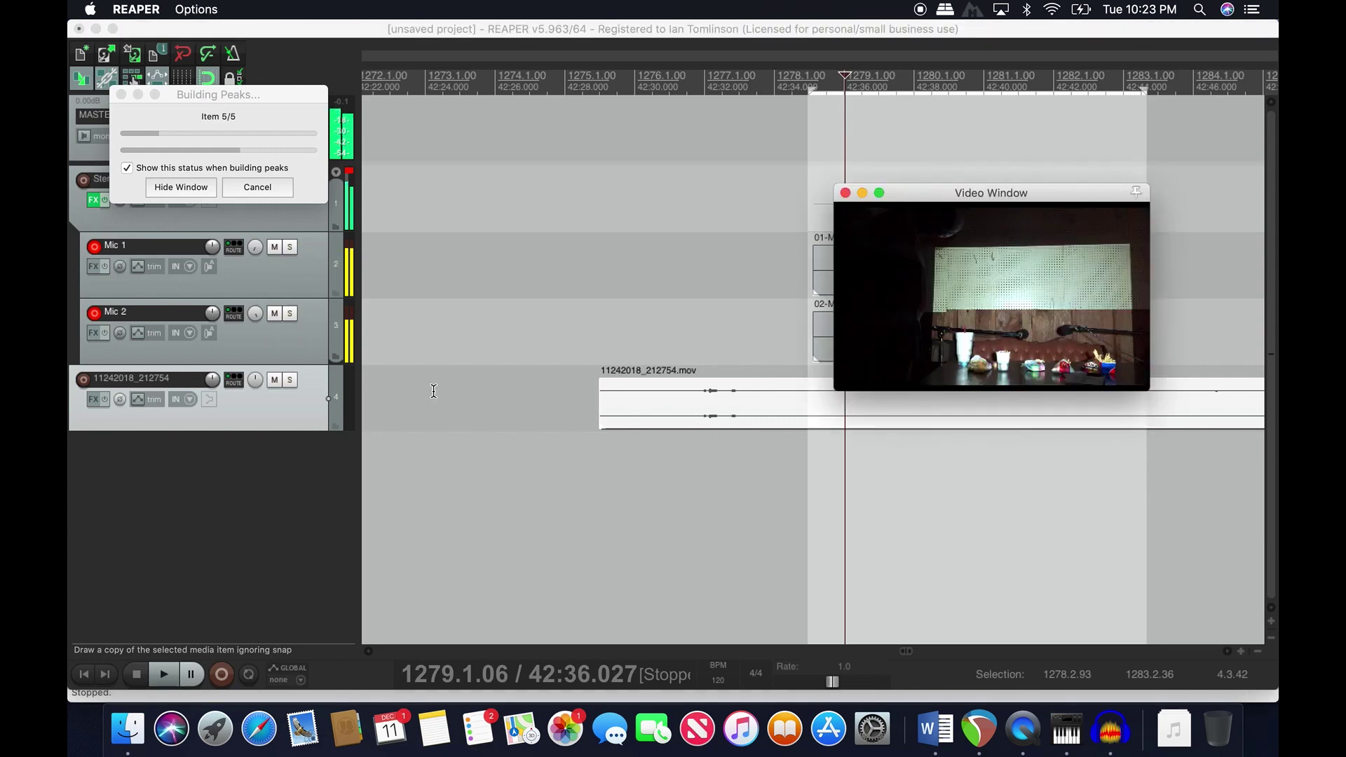
- Place the edit cursor inside the imported video clip, play it briefly and stop playback
{"action": "left_click", "coordinate": [737, 406]}
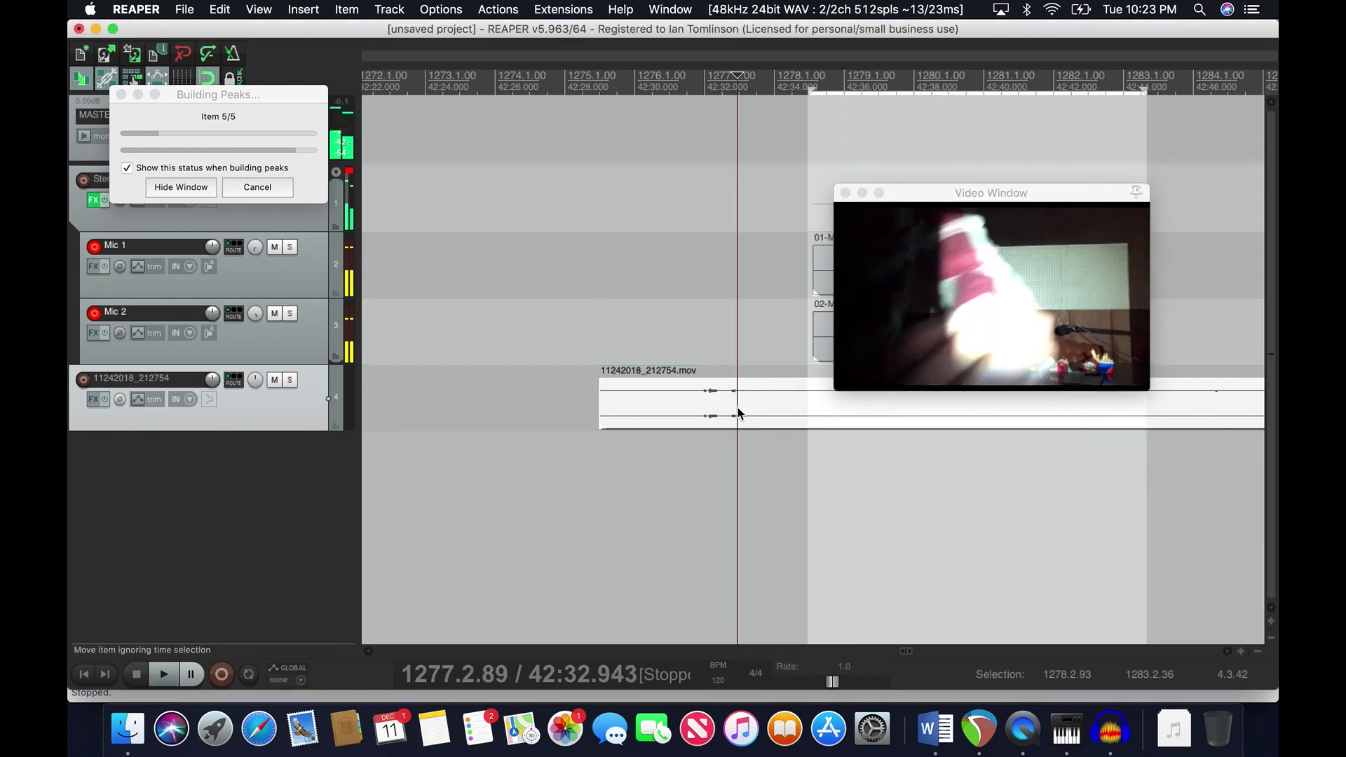
{"action": "key", "text": "space"}
{"action": "key", "text": "space"}
- Move the video clip earlier on the timeline, starting at about bar 1233, and close the Video Window
{"action": "left_click_drag", "start_coordinate": [825, 411], "coordinate": [481, 400]}
{"action": "scroll", "coordinate": [517, 430], "scroll_direction": "down", "scroll_amount": 1}
{"action": "scroll", "coordinate": [516, 430], "scroll_direction": "down", "scroll_amount": 4}
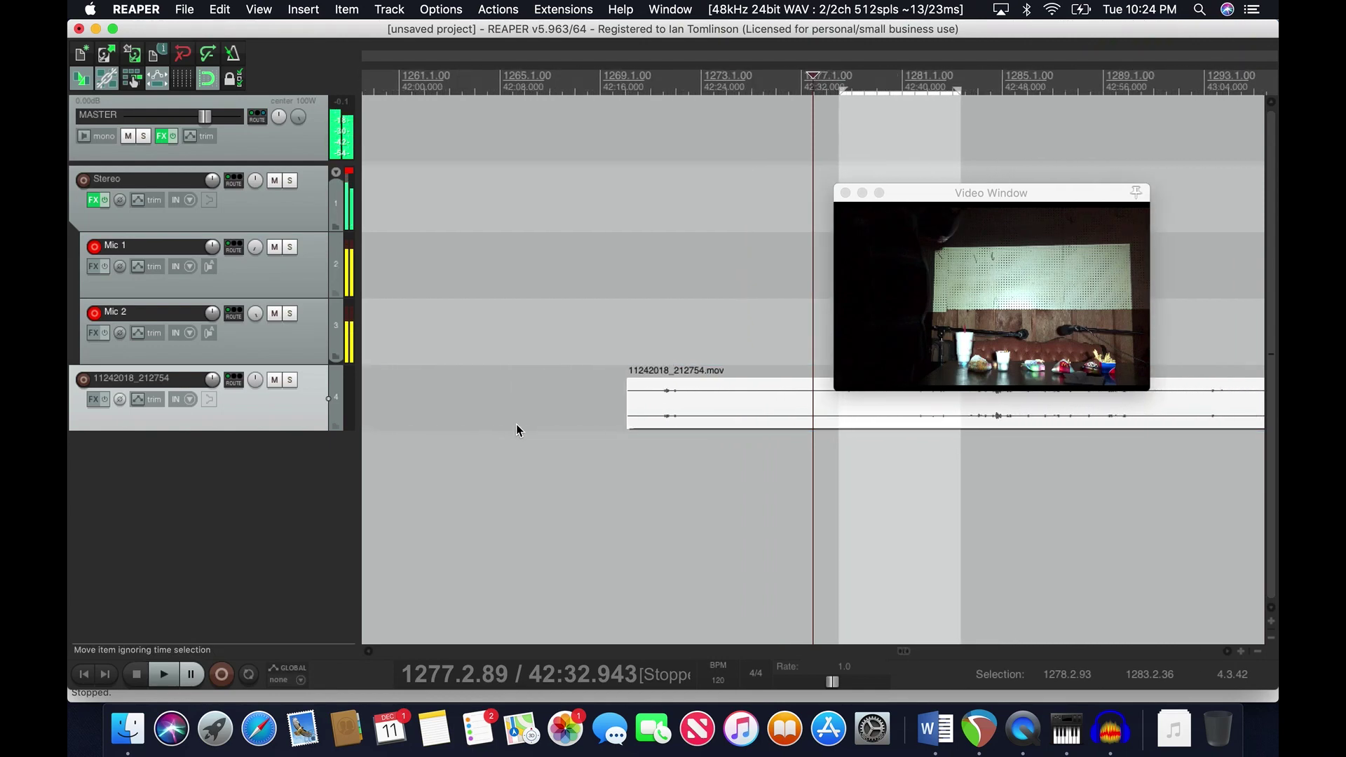
{"action": "left_click_drag", "start_coordinate": [778, 399], "coordinate": [359, 398]}
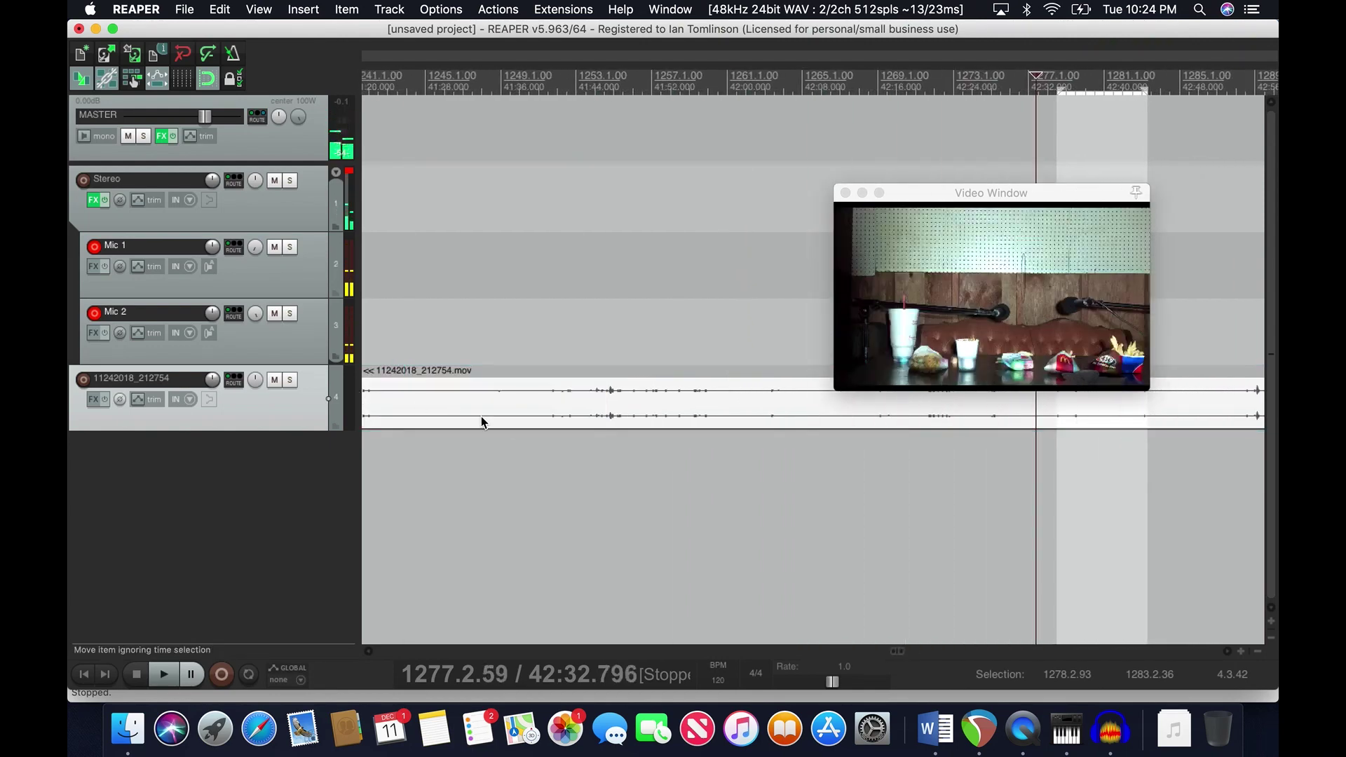
{"action": "scroll", "coordinate": [493, 419], "scroll_direction": "down", "scroll_amount": 5}
{"action": "scroll", "coordinate": [493, 418], "scroll_direction": "down", "scroll_amount": 2}
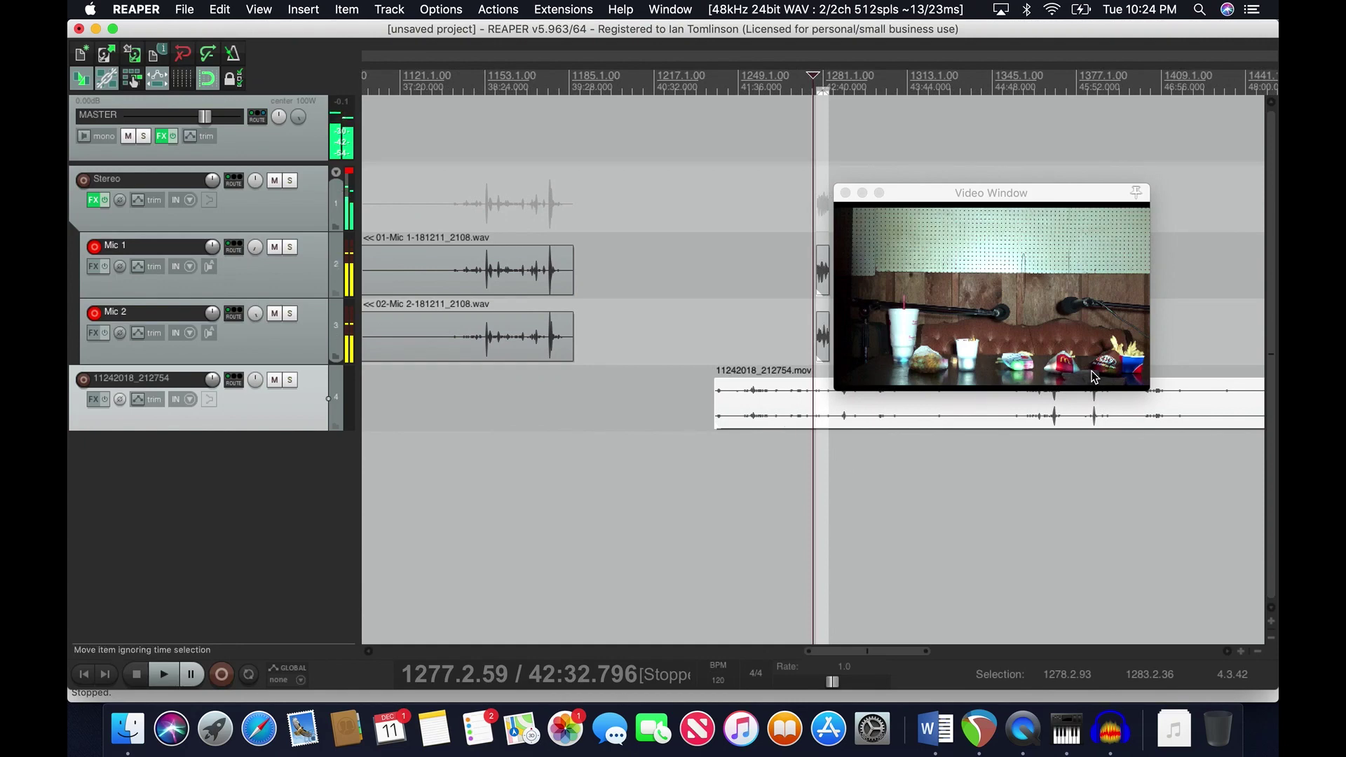
{"action": "left_click", "coordinate": [846, 193]}
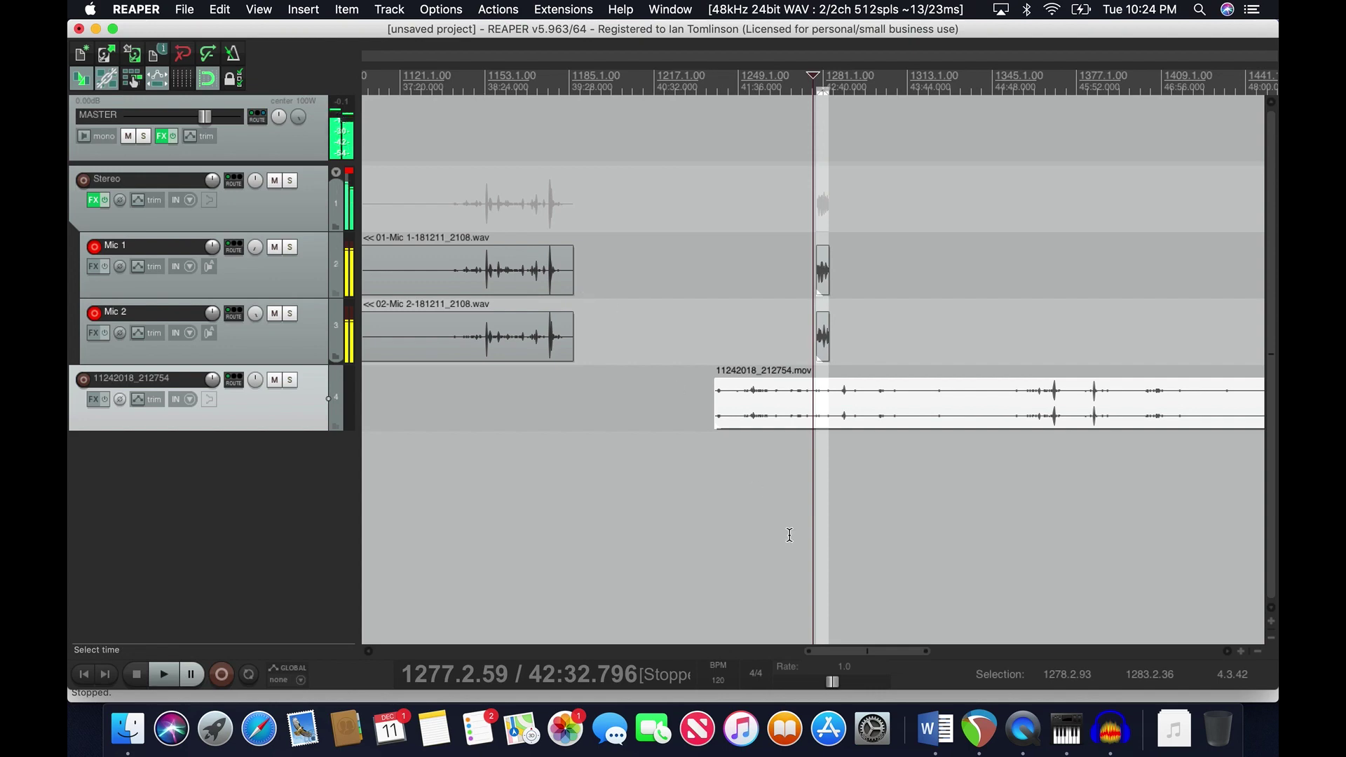
- Switch to Audacity, select the whole audio track, and try a longer release time in the Compressor without applying it
{"action": "left_click", "coordinate": [1110, 729]}
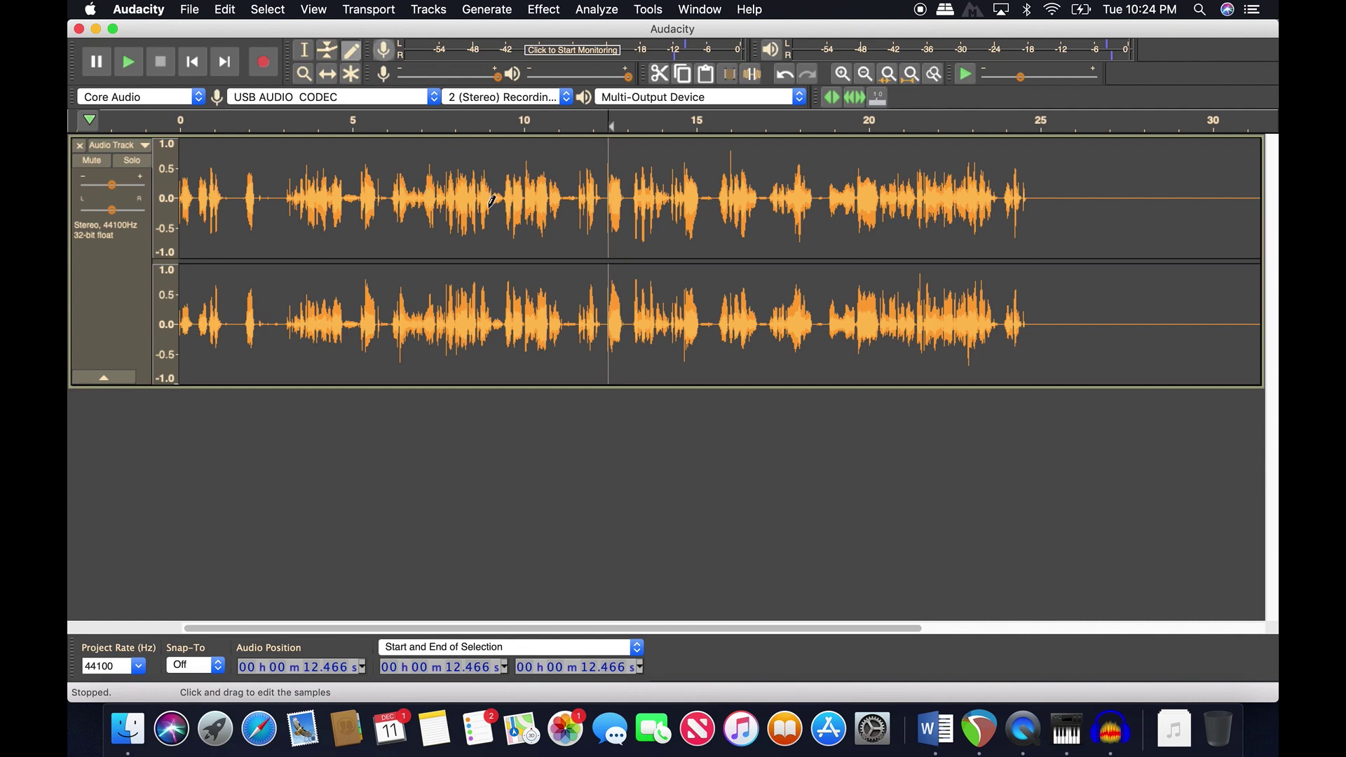
{"action": "key", "text": "super+a"}
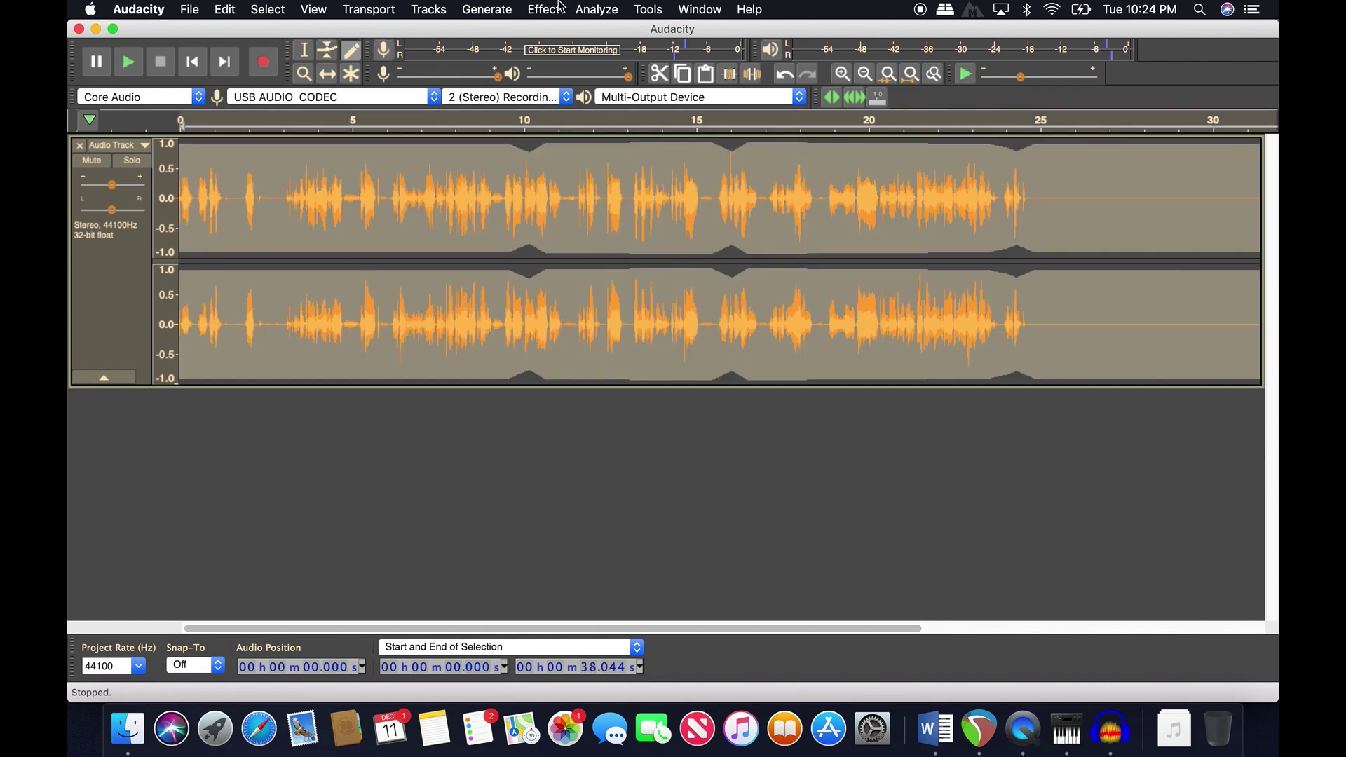
{"action": "left_click", "coordinate": [543, 9]}
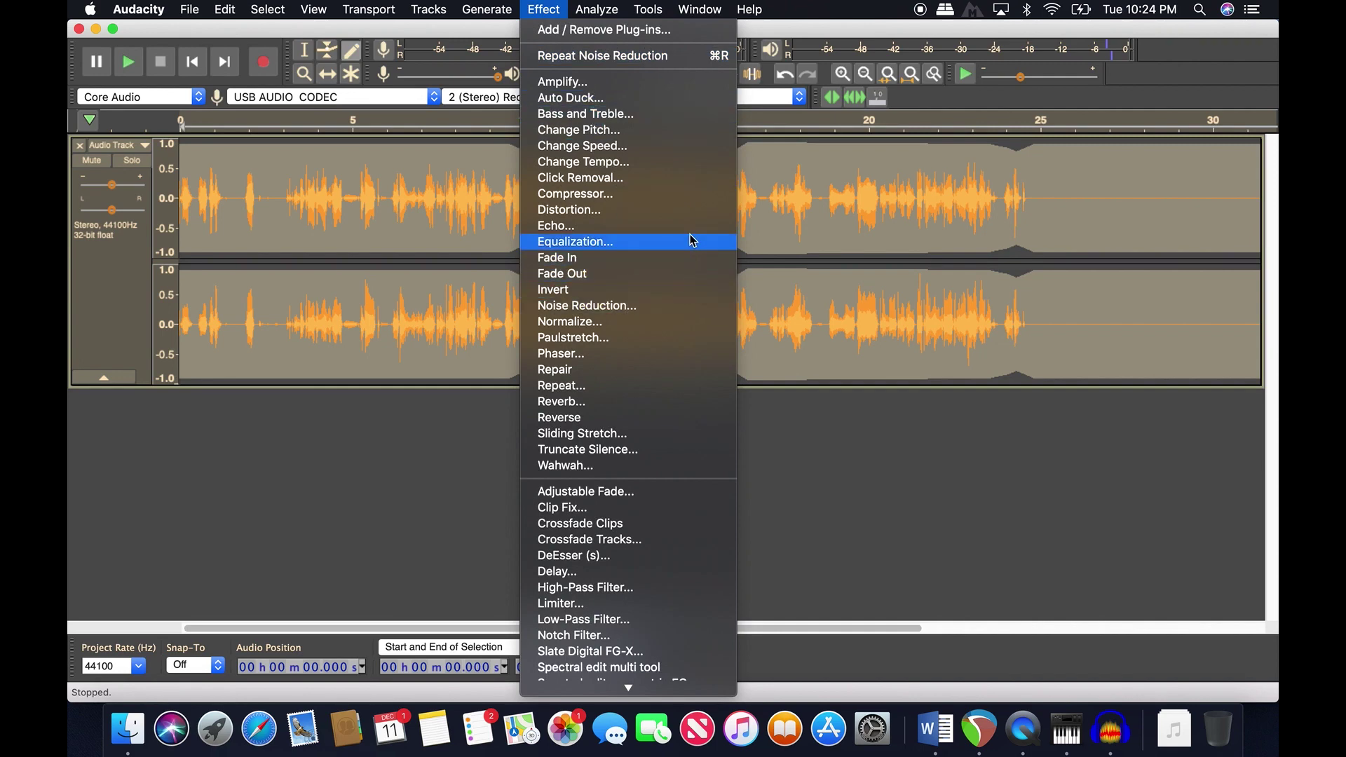
{"action": "left_click", "coordinate": [693, 200]}
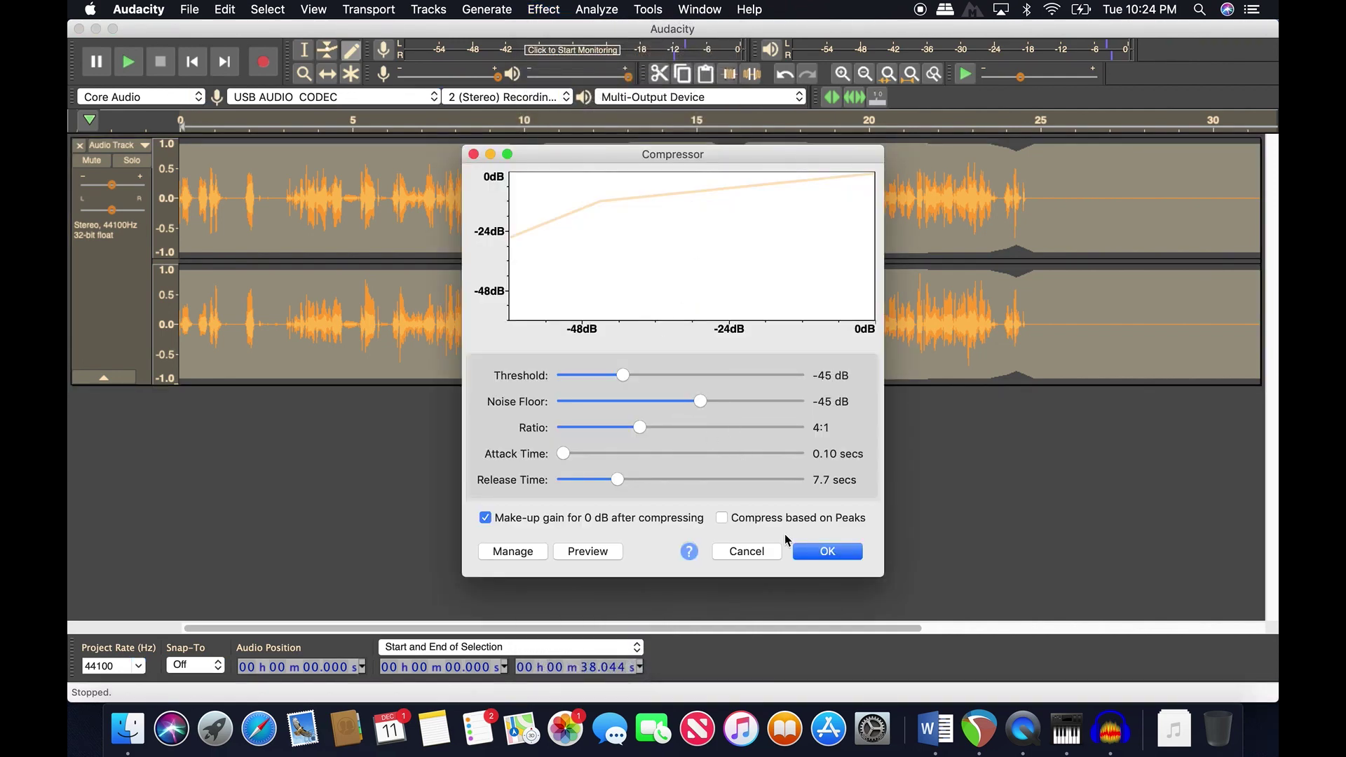
{"action": "left_click_drag", "start_coordinate": [616, 479], "coordinate": [651, 495]}
{"action": "left_click", "coordinate": [771, 557]}
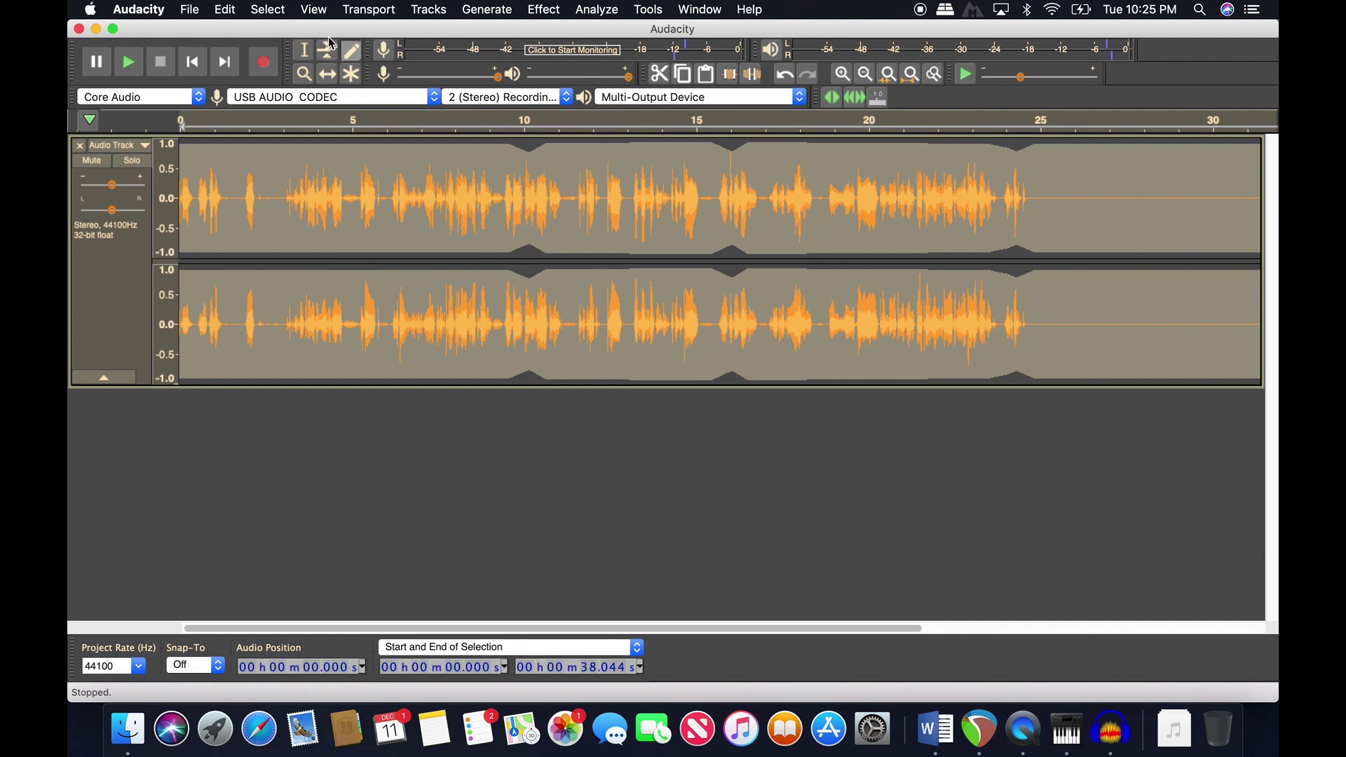
- Open Noise Reduction for the selected audio to review its settings, and close it without applying
{"action": "left_click", "coordinate": [544, 9]}
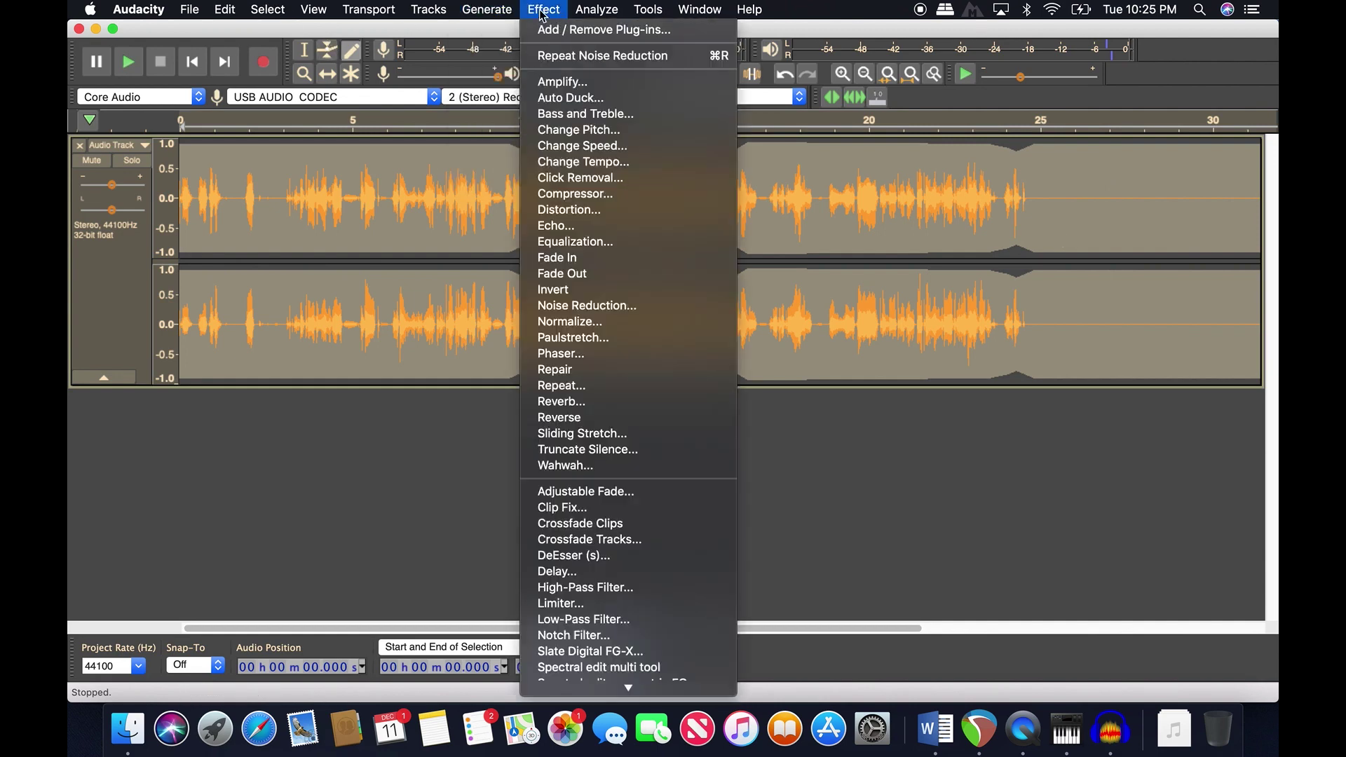
{"action": "left_click", "coordinate": [609, 305]}
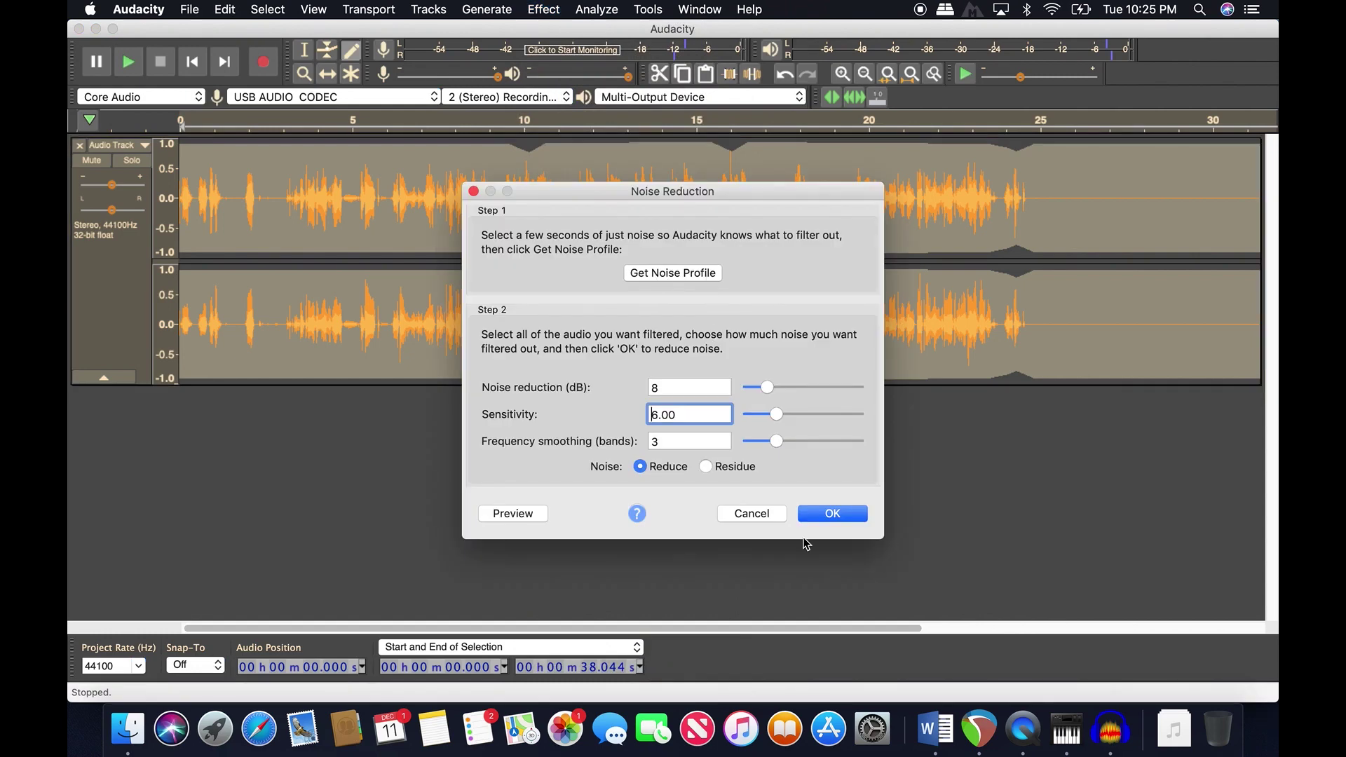
{"action": "left_click", "coordinate": [751, 513]}
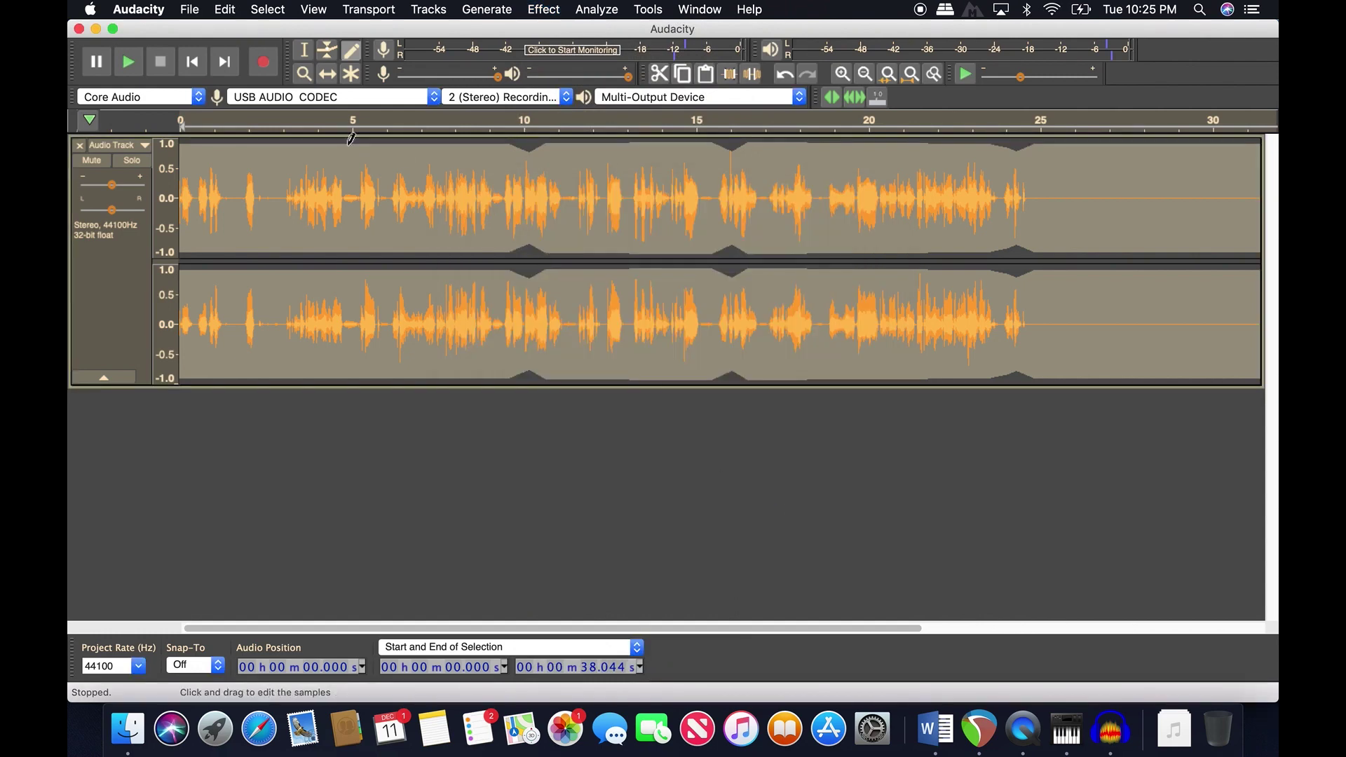